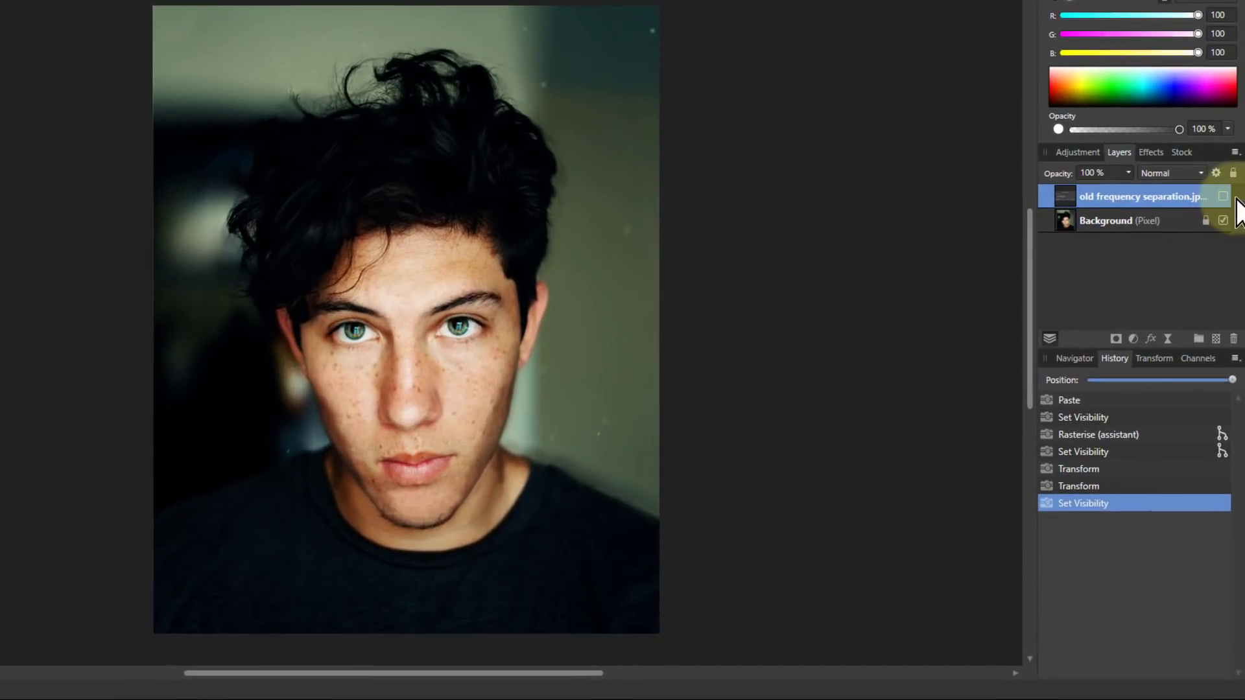
Make the 'old frequency separation' screenshot layer visible above the portrait
{"action": "left_click", "coordinate": [1223, 196]}
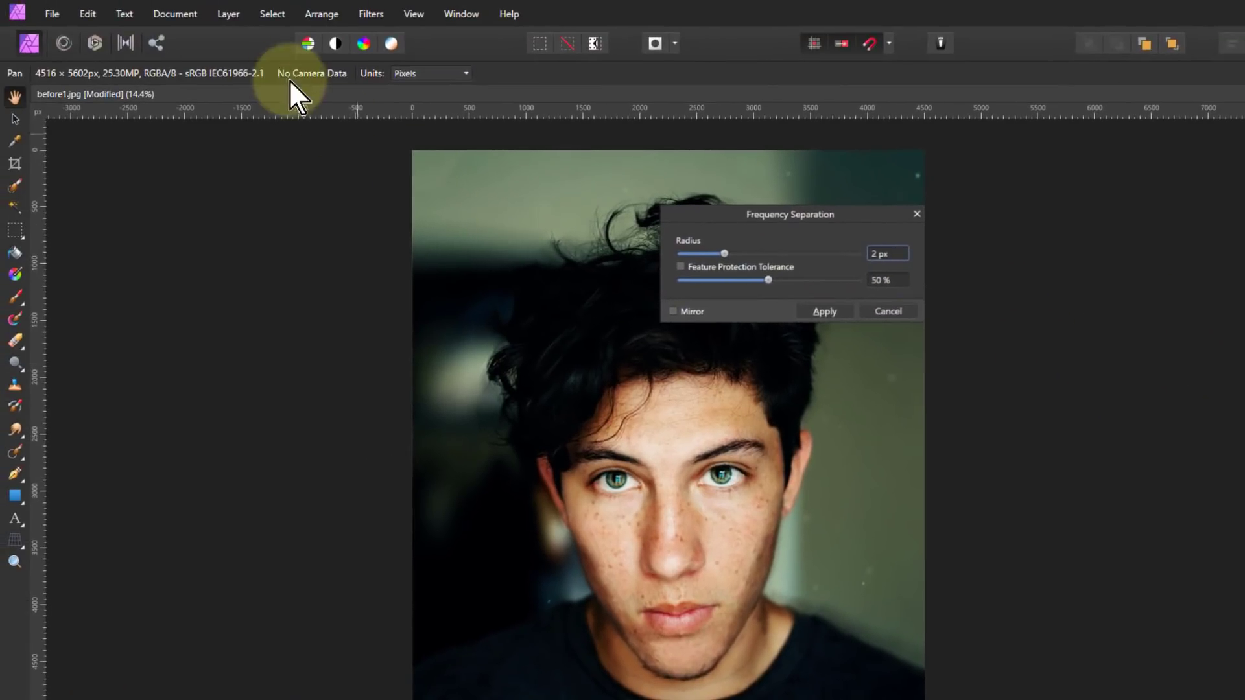
Start Frequency Separation, try Bilateral and Median, settle on Gaussian, and hide the old screenshot layer
{"action": "left_click", "coordinate": [367, 13]}
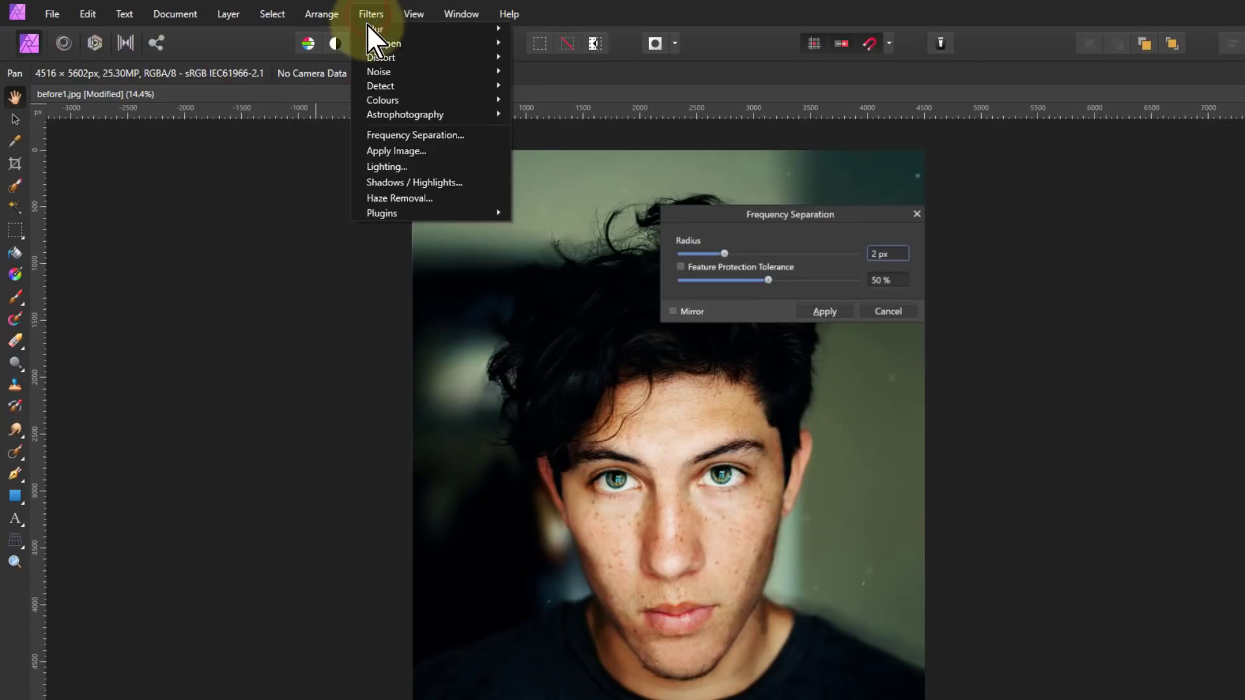
{"action": "left_click", "coordinate": [397, 135]}
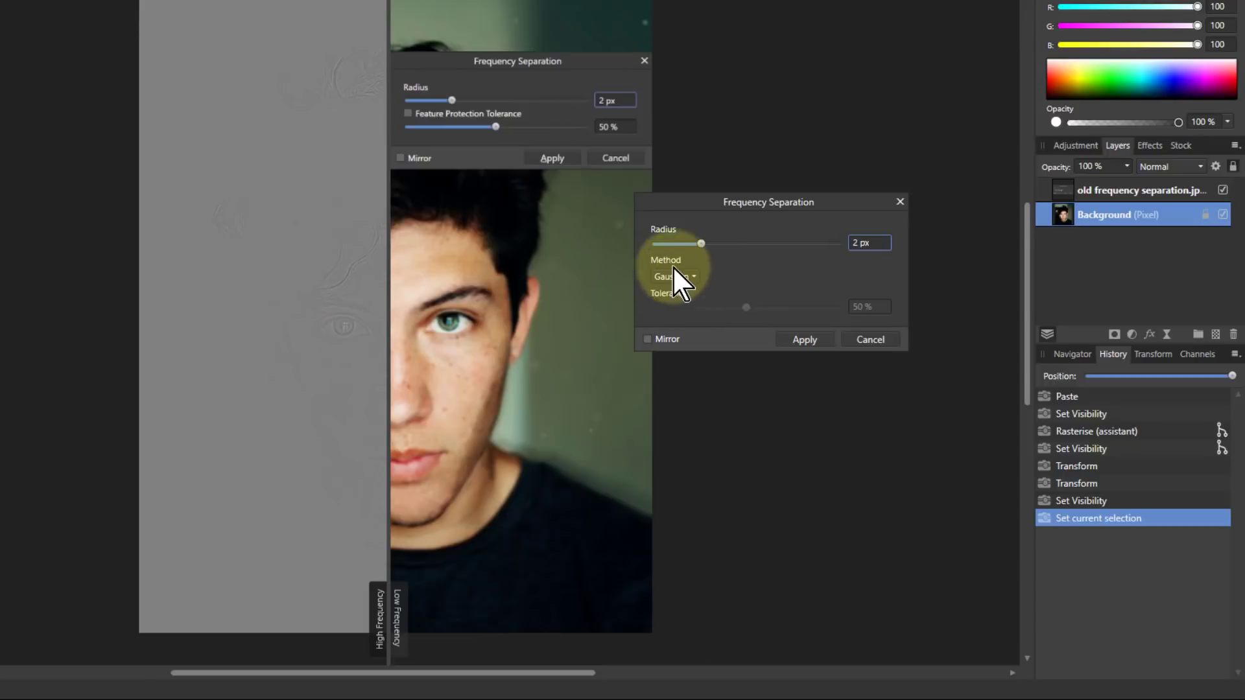
{"action": "left_click", "coordinate": [675, 277]}
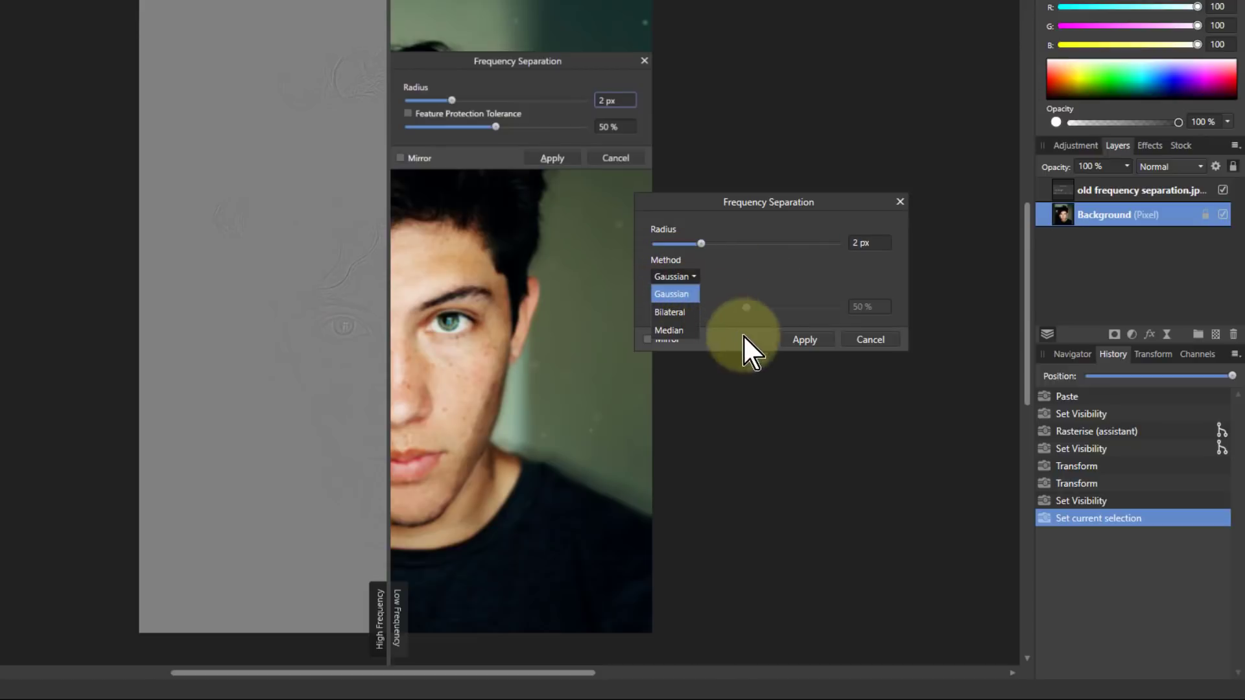
{"action": "left_click", "coordinate": [664, 314]}
{"action": "left_click", "coordinate": [673, 276]}
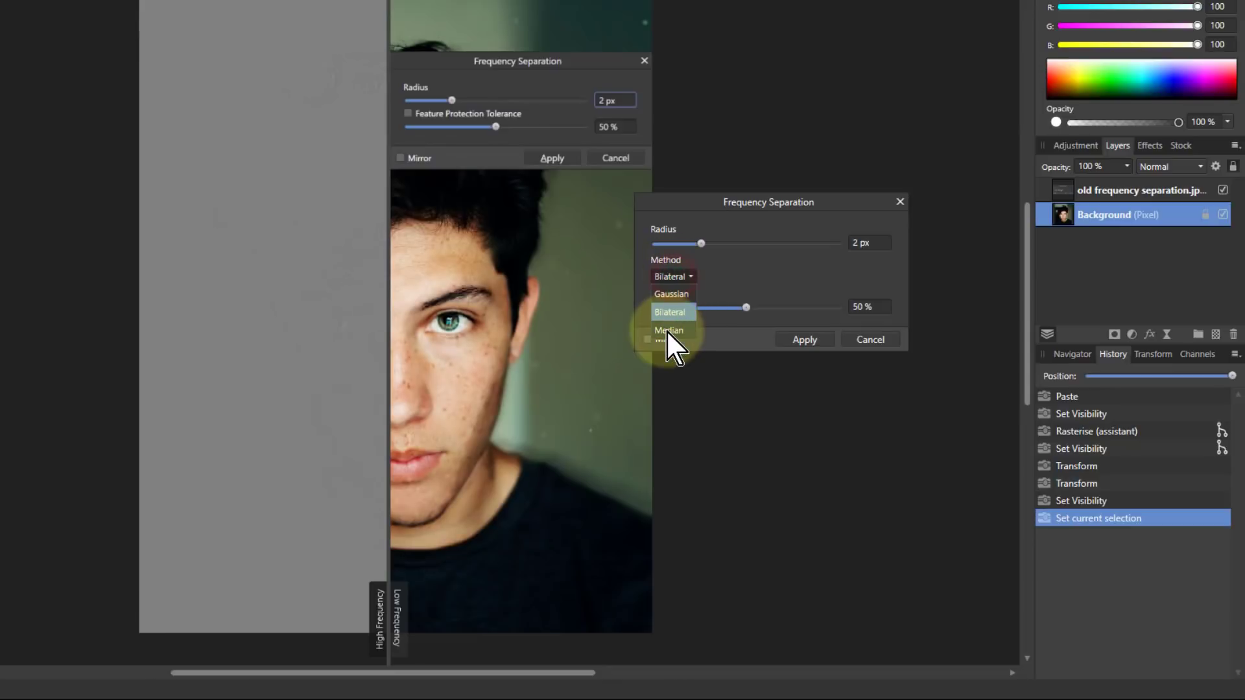
{"action": "left_click", "coordinate": [668, 331]}
{"action": "left_click", "coordinate": [679, 276]}
{"action": "left_click", "coordinate": [679, 296]}
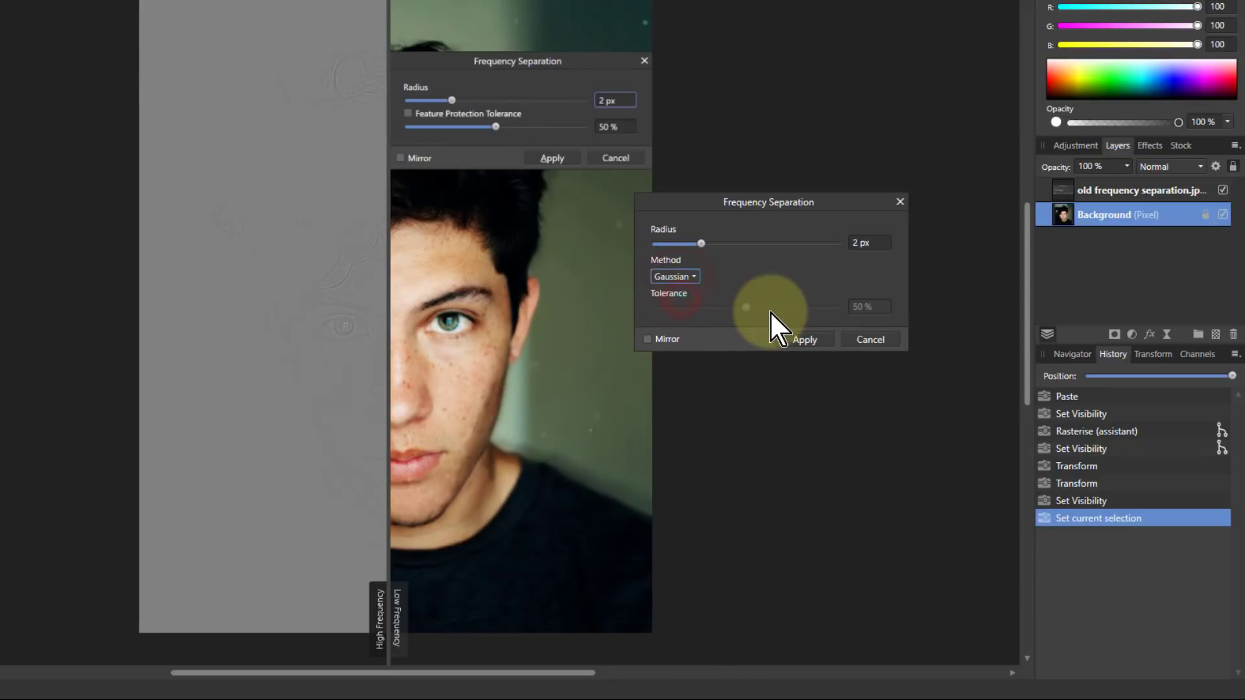
{"action": "left_click", "coordinate": [1223, 190]}
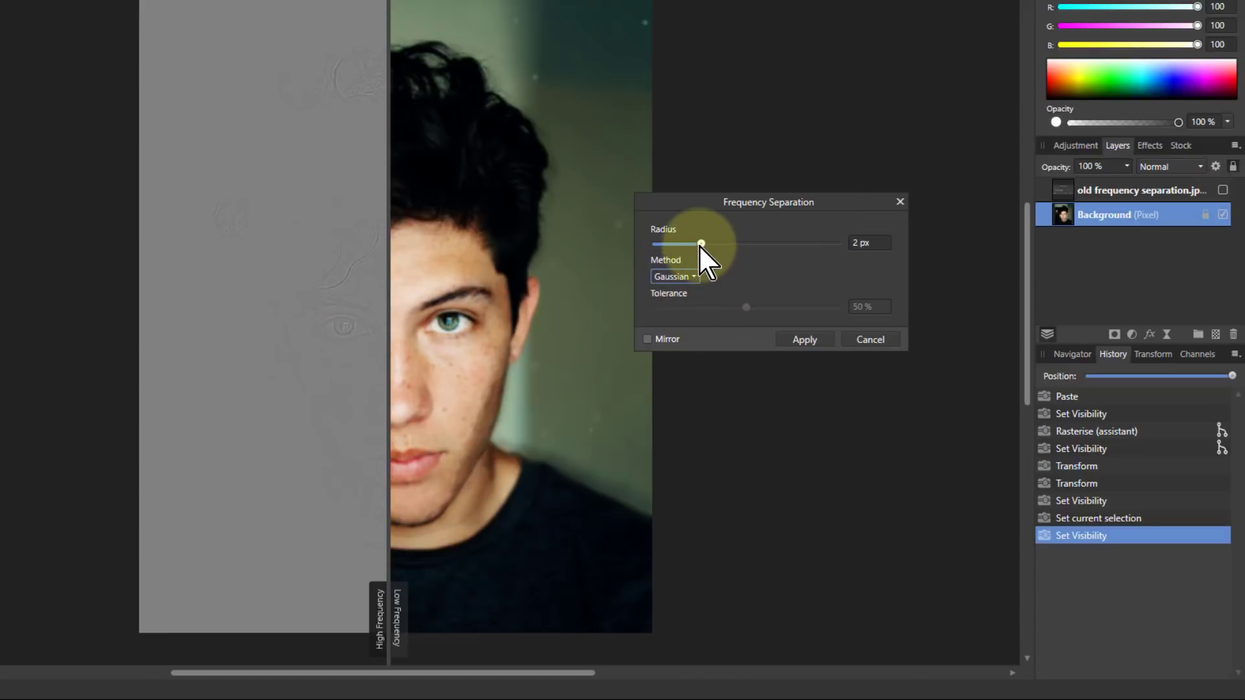
Raise the separation radius to 13.3 px so the low-frequency half blurs
{"action": "left_click_drag", "start_coordinate": [701, 243], "coordinate": [740, 251]}
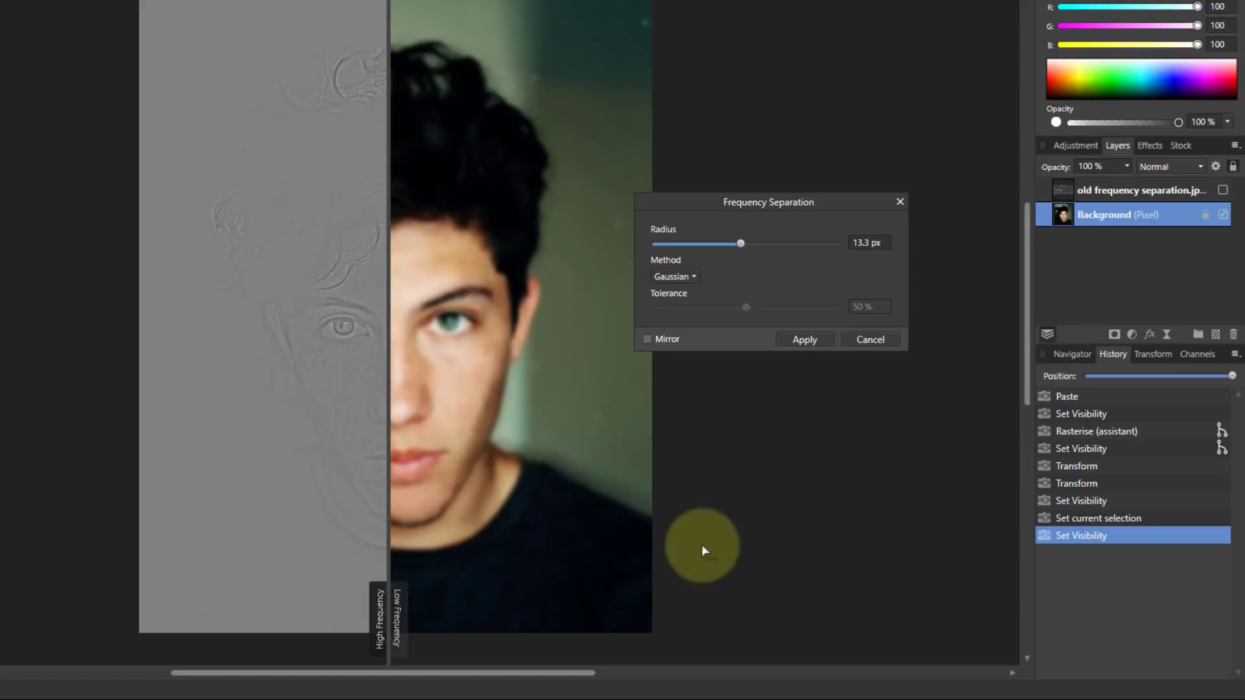
Switch to the Bilateral method, shift the preview split left, and sweep the radius from 100 px back to 0 px
{"action": "left_click", "coordinate": [672, 277]}
{"action": "left_click", "coordinate": [669, 312]}
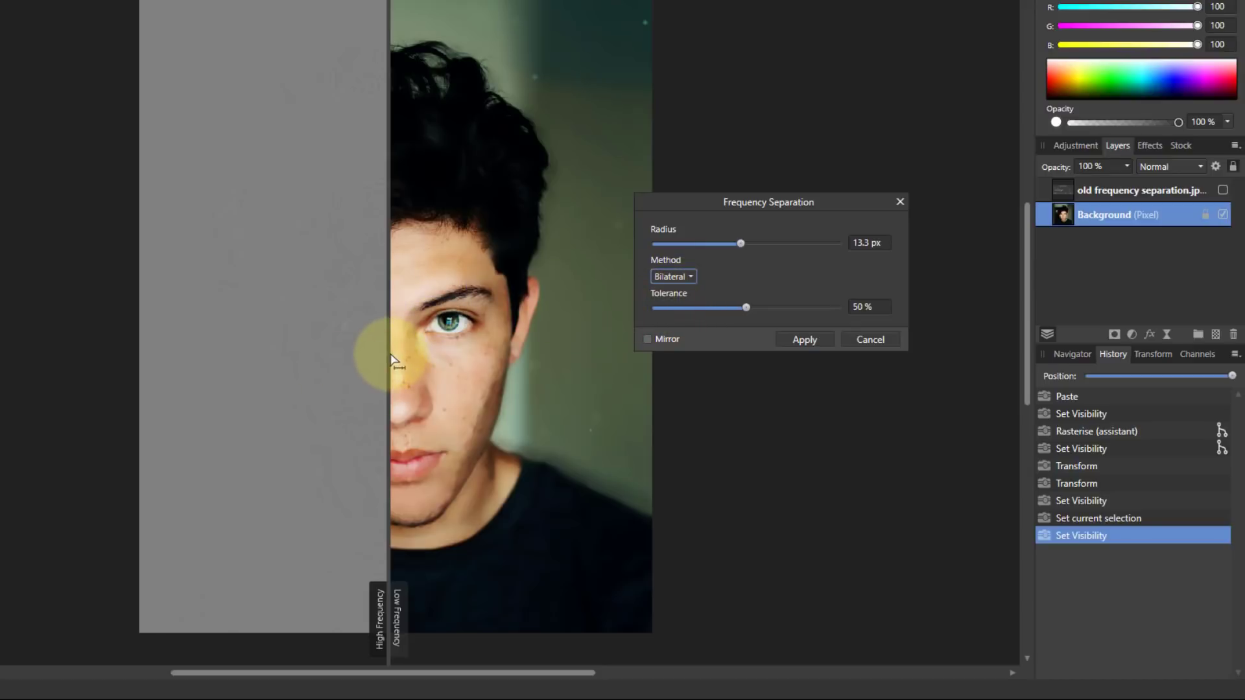
{"action": "left_click_drag", "start_coordinate": [387, 353], "coordinate": [344, 353]}
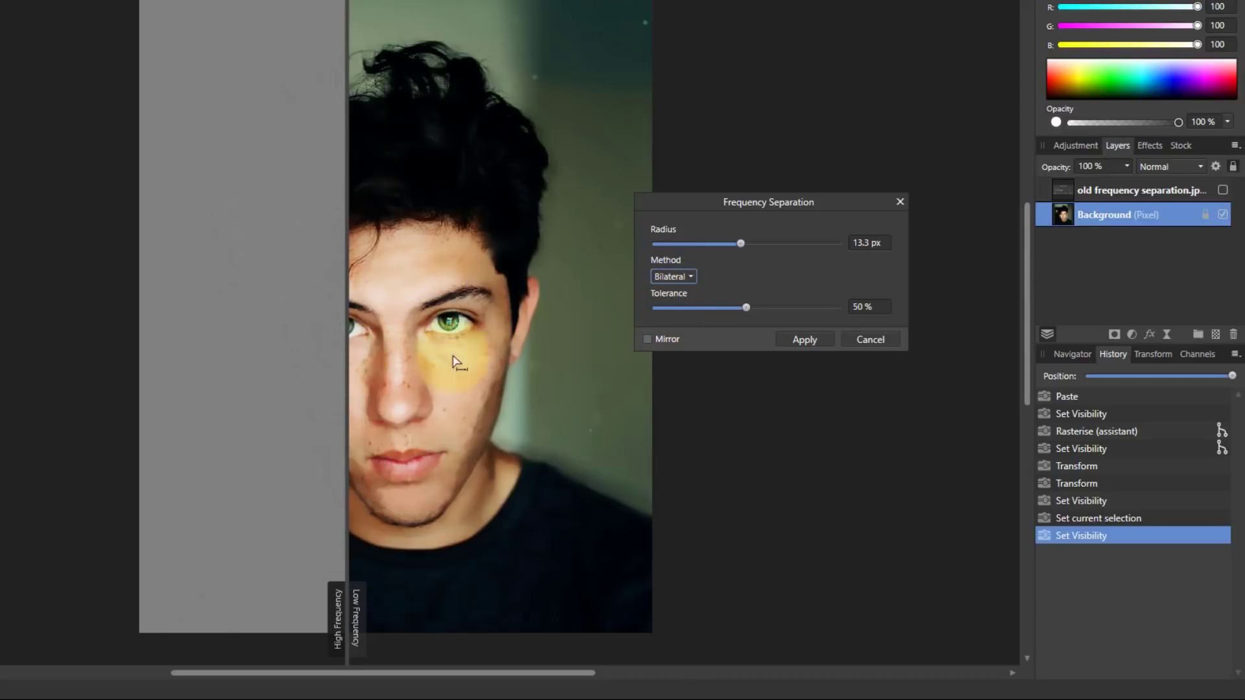
{"action": "left_click_drag", "start_coordinate": [741, 244], "coordinate": [835, 244]}
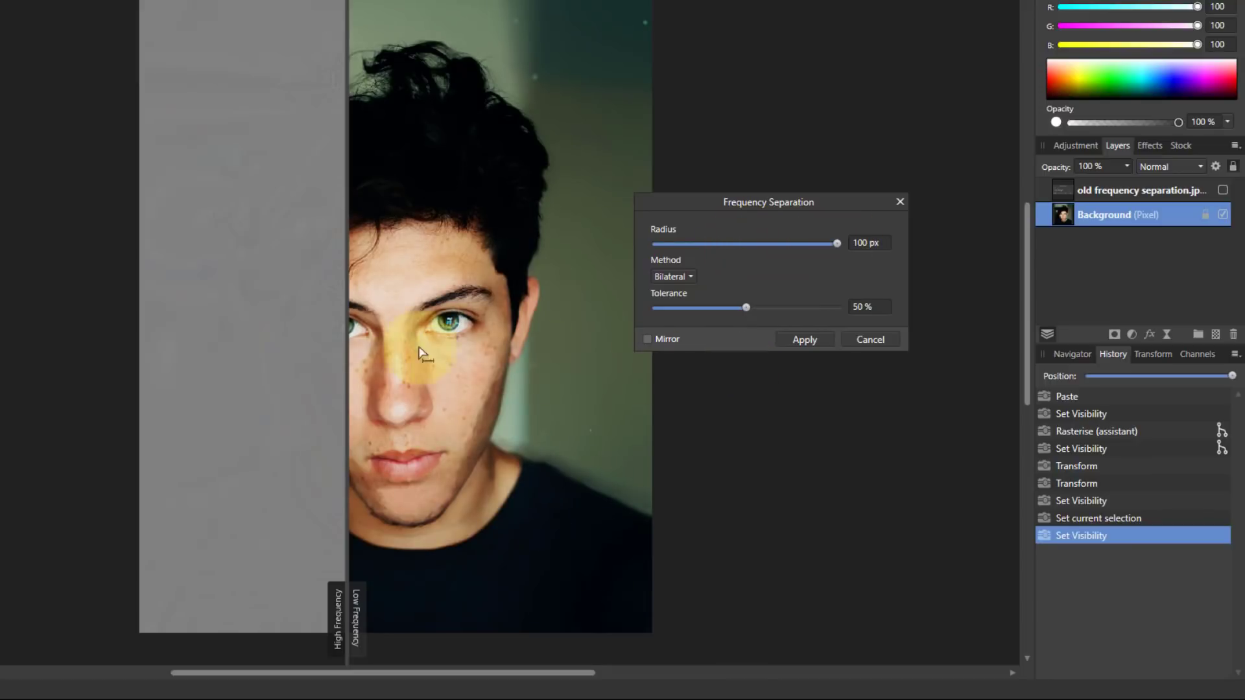
{"action": "left_click_drag", "start_coordinate": [838, 242], "coordinate": [655, 247]}
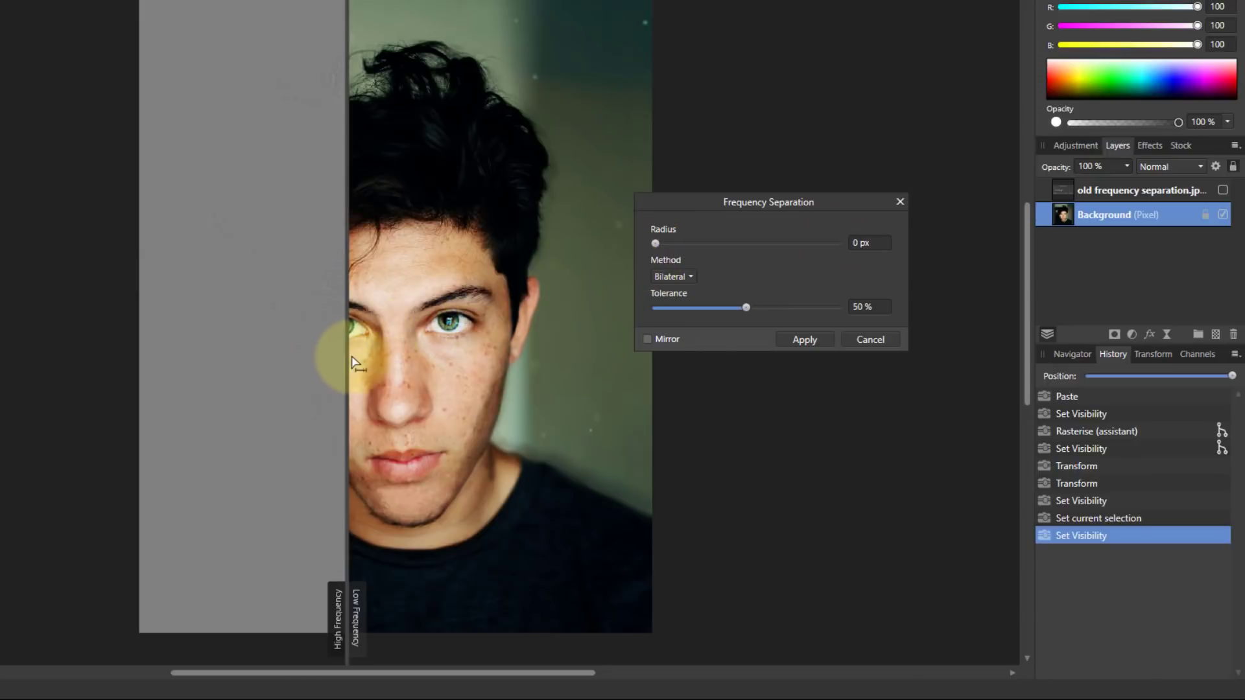
Zoom into the eye and move the preview split line further left
{"action": "scroll", "coordinate": [342, 331], "scroll_direction": "up", "scroll_amount": 4}
{"action": "scroll", "coordinate": [342, 324], "scroll_direction": "up", "scroll_amount": 4}
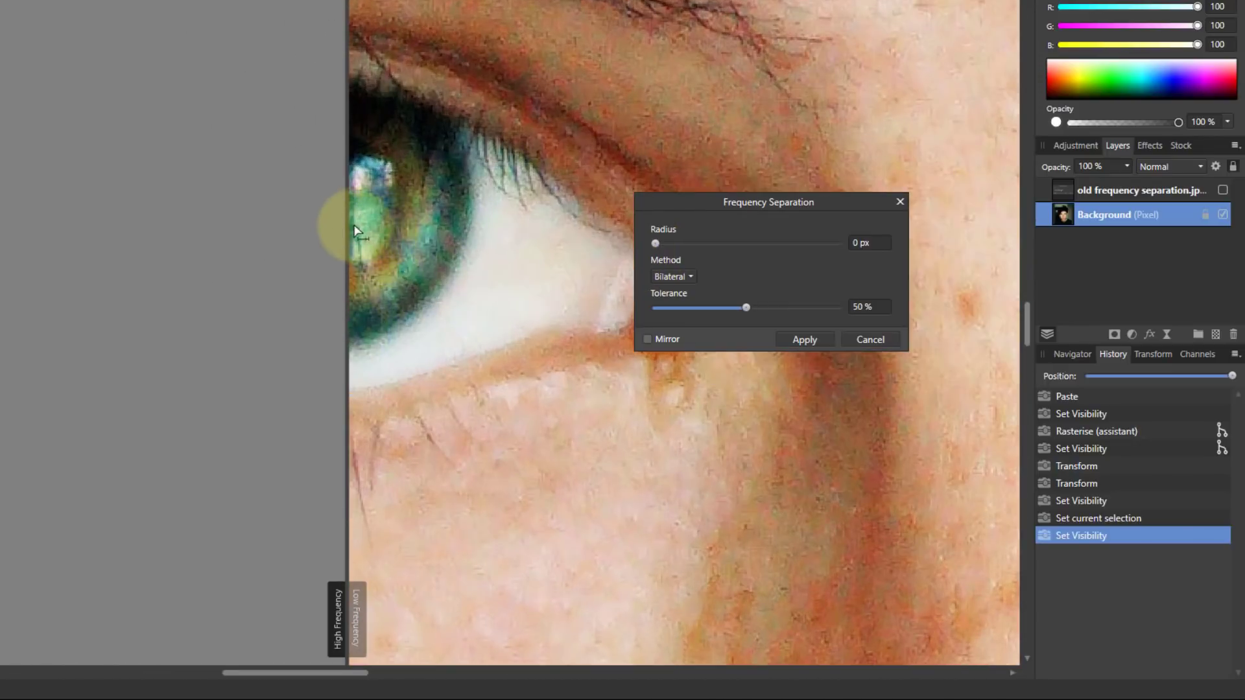
{"action": "left_click_drag", "start_coordinate": [356, 232], "coordinate": [318, 222]}
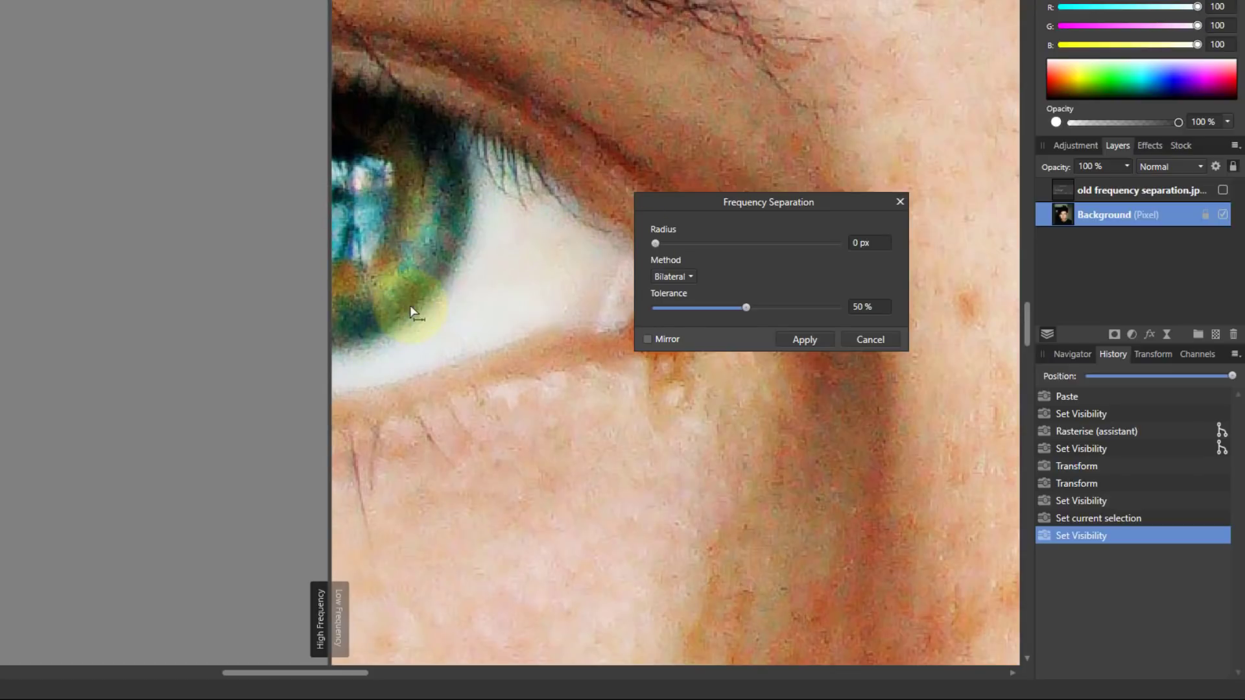
{"action": "scroll", "coordinate": [399, 188], "scroll_direction": "up", "scroll_amount": 2}
{"action": "scroll", "coordinate": [398, 179], "scroll_direction": "up", "scroll_amount": 2}
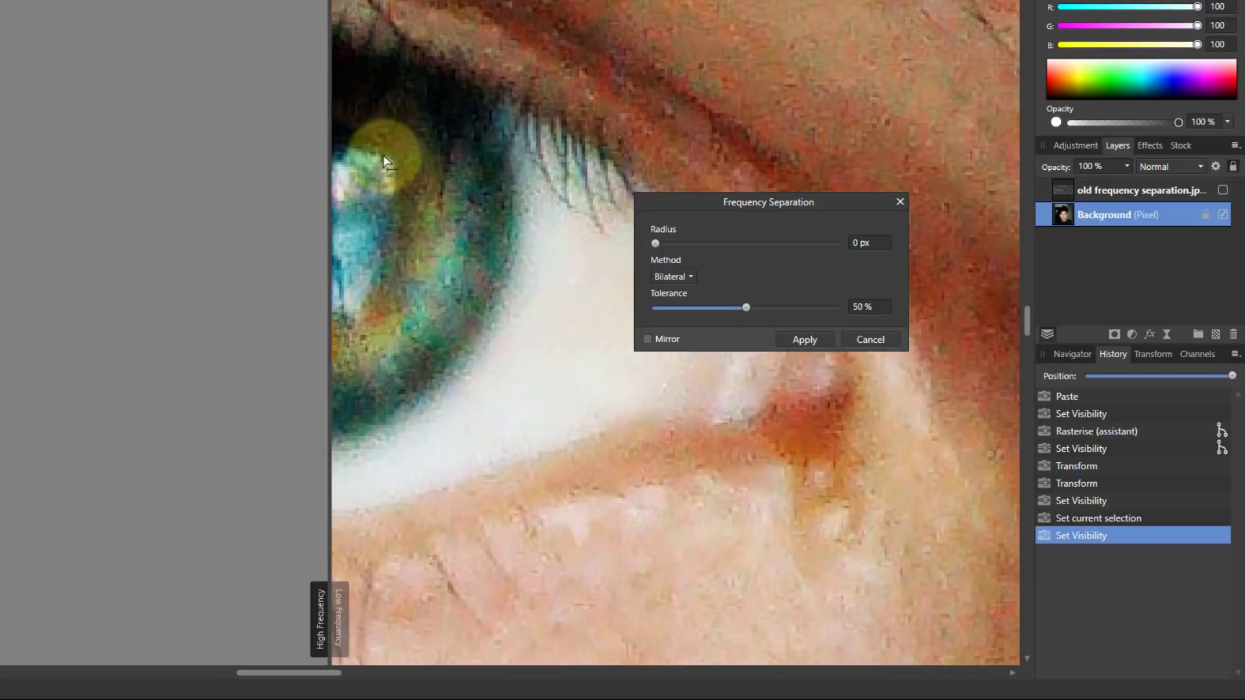
{"action": "scroll", "coordinate": [406, 224], "scroll_direction": "up", "scroll_amount": 2}
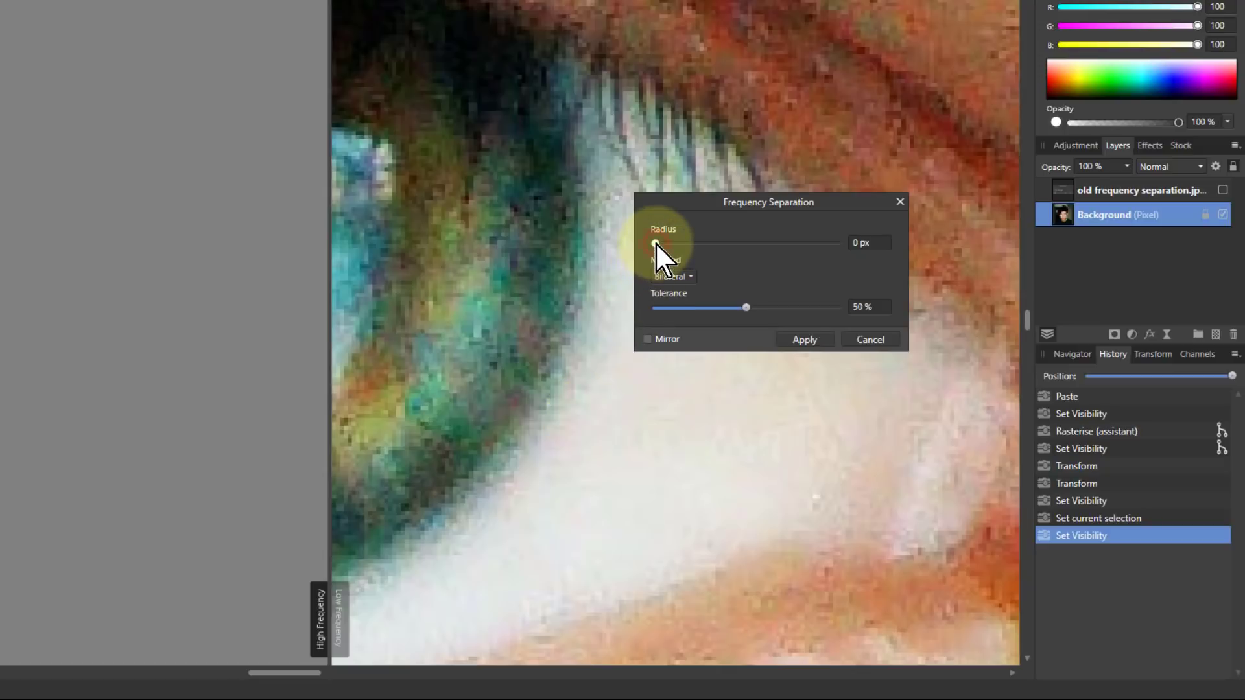
Set radius 1 px and tolerance 100%, zoom out to both eyes, and apply the Bilateral separation
{"action": "left_click_drag", "start_coordinate": [655, 242], "coordinate": [850, 246]}
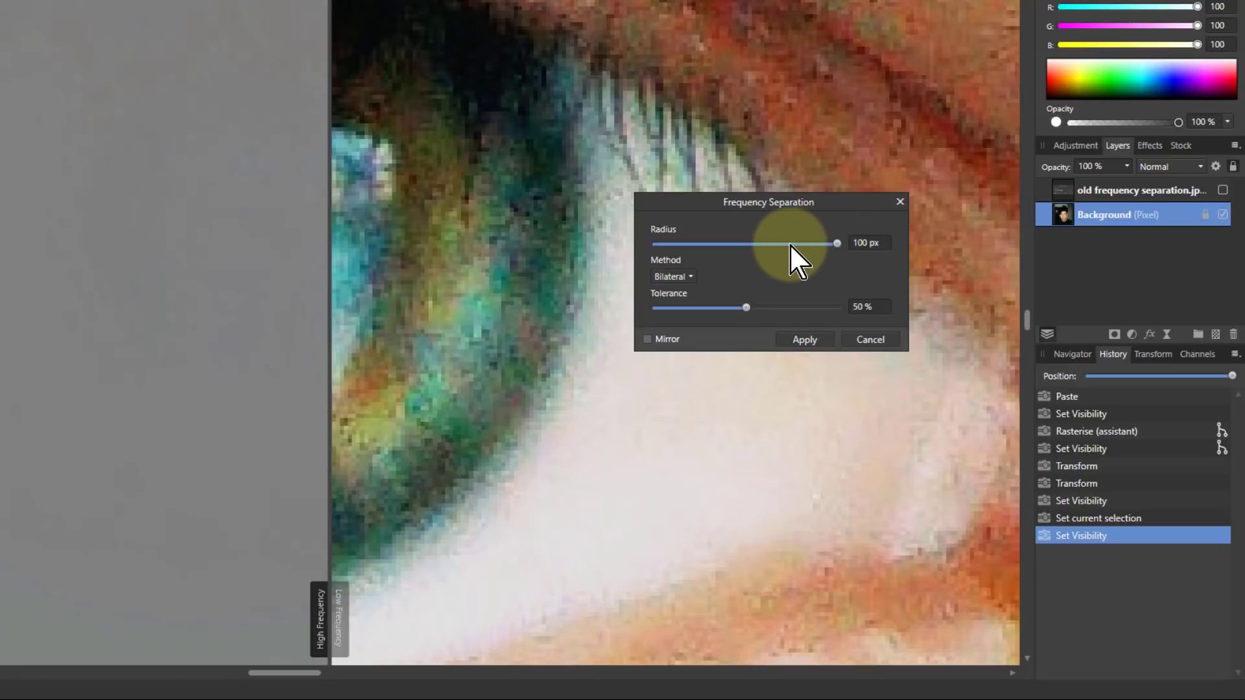
{"action": "left_click_drag", "start_coordinate": [836, 244], "coordinate": [695, 251]}
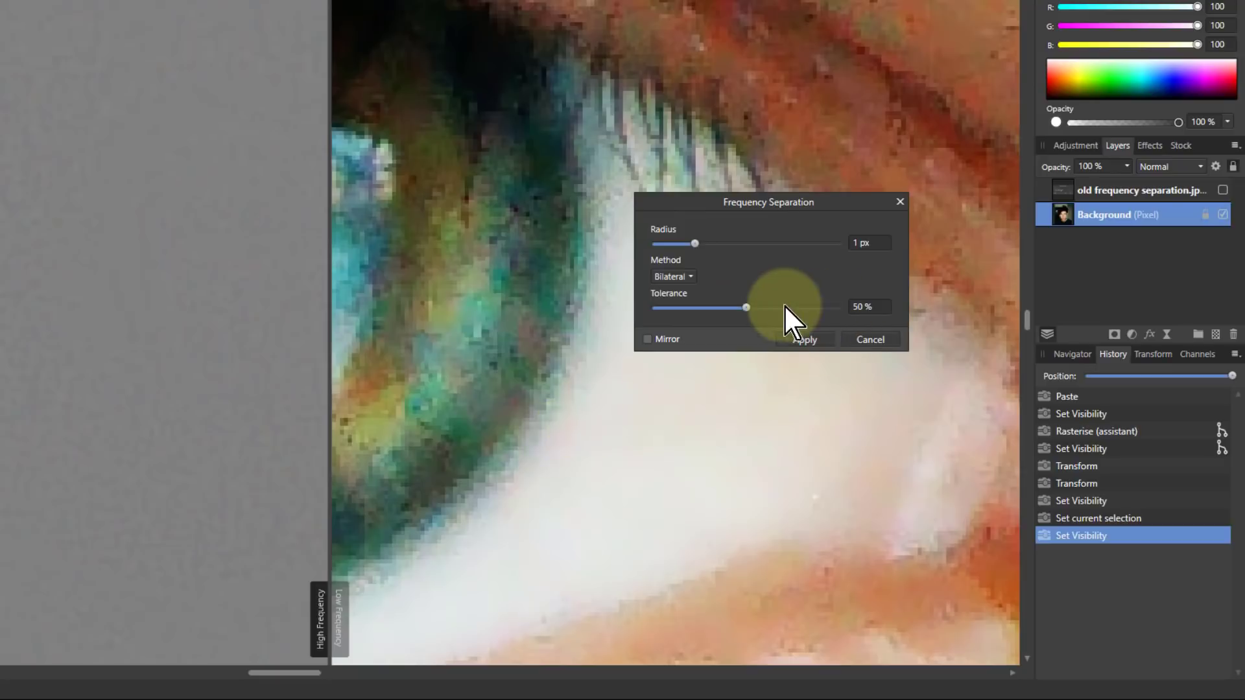
{"action": "left_click_drag", "start_coordinate": [745, 306], "coordinate": [800, 310]}
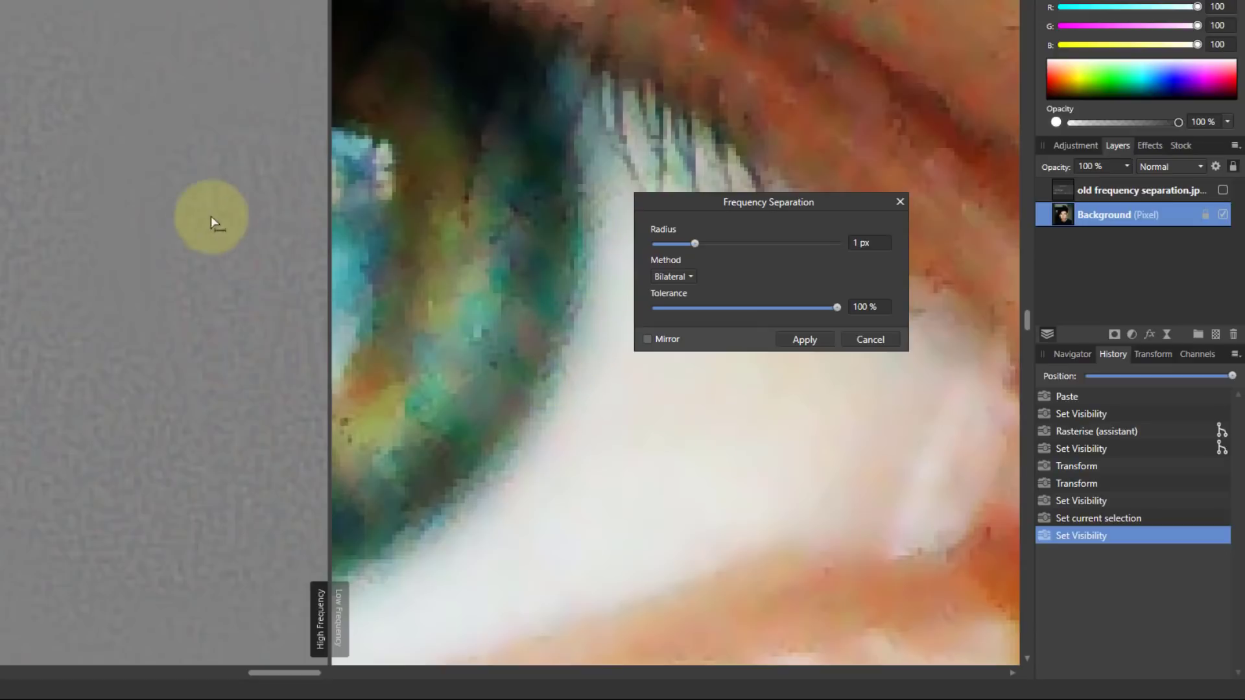
{"action": "scroll", "coordinate": [742, 428], "scroll_direction": "down", "scroll_amount": 3}
{"action": "scroll", "coordinate": [742, 428], "scroll_direction": "down", "scroll_amount": 3}
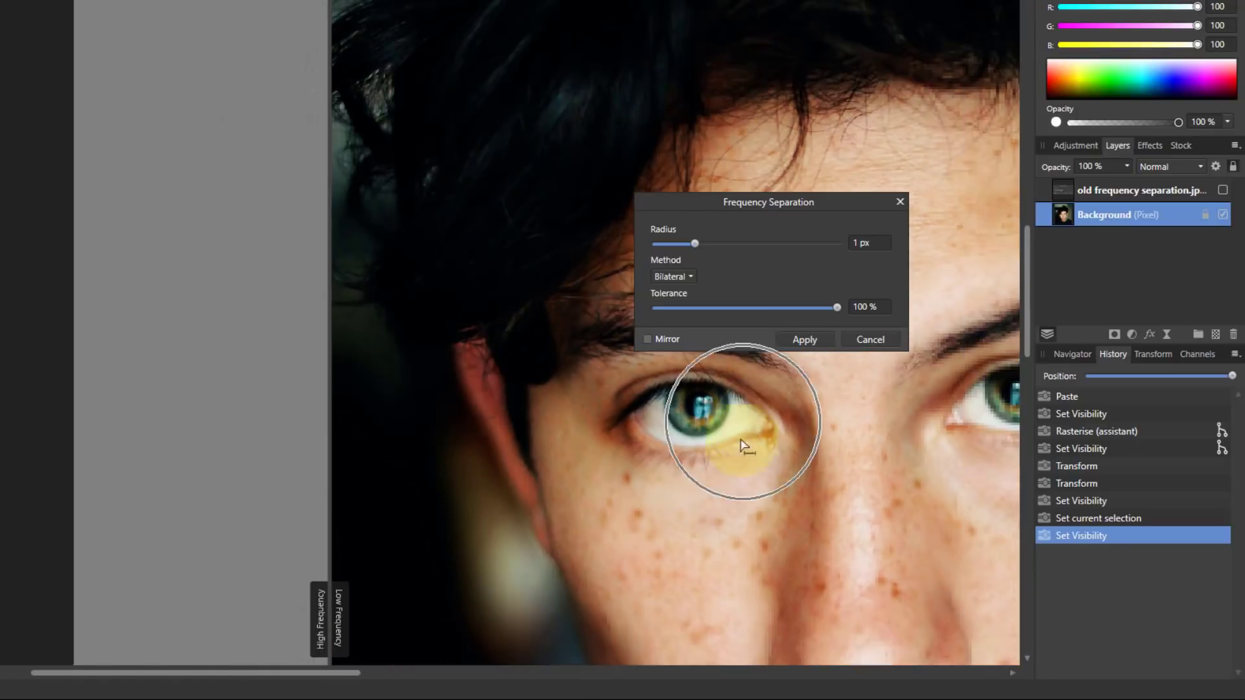
{"action": "left_click_drag", "start_coordinate": [326, 674], "coordinate": [393, 681]}
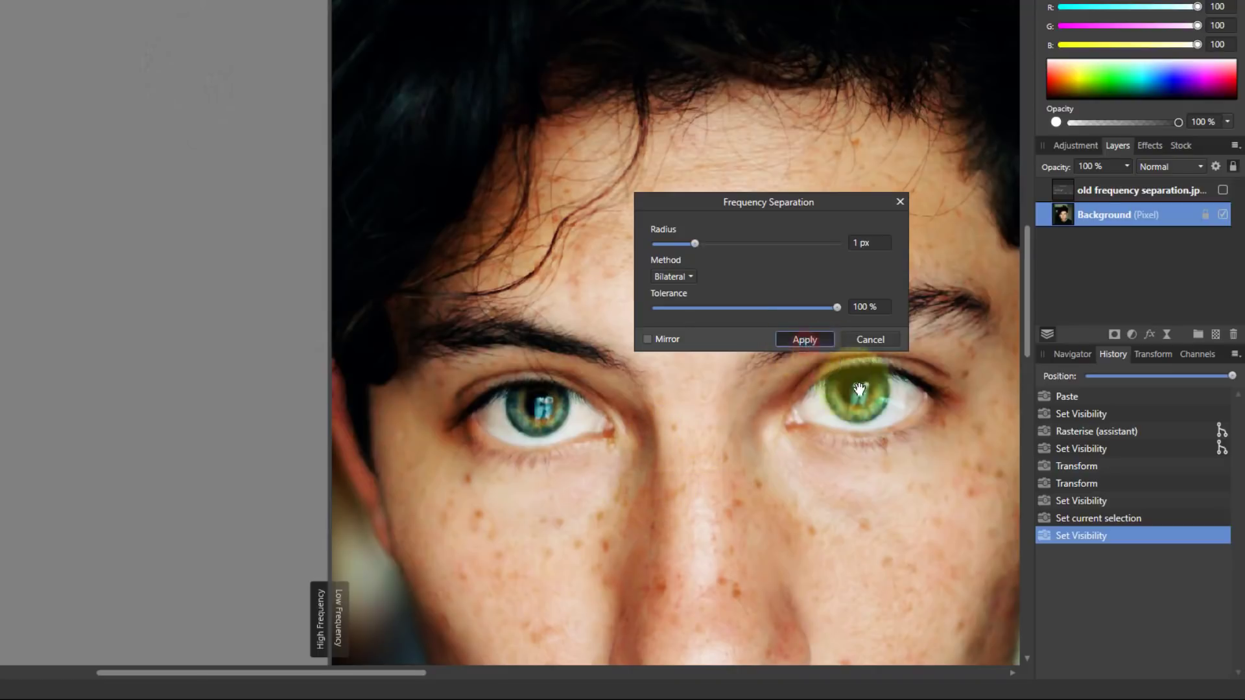
{"action": "left_click", "coordinate": [804, 342]}
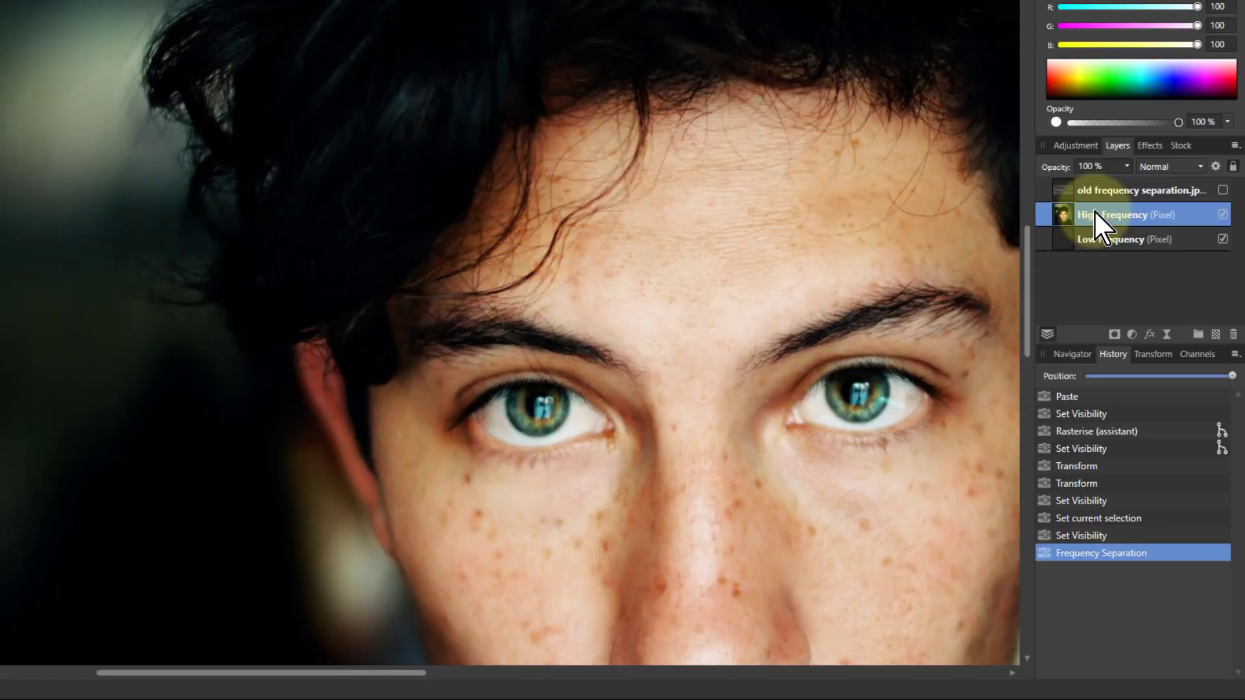
Rename the High Frequency layer to 'Bilateral - noise'
{"action": "double_click", "coordinate": [1164, 215]}
{"action": "type", "text": "Bl"}
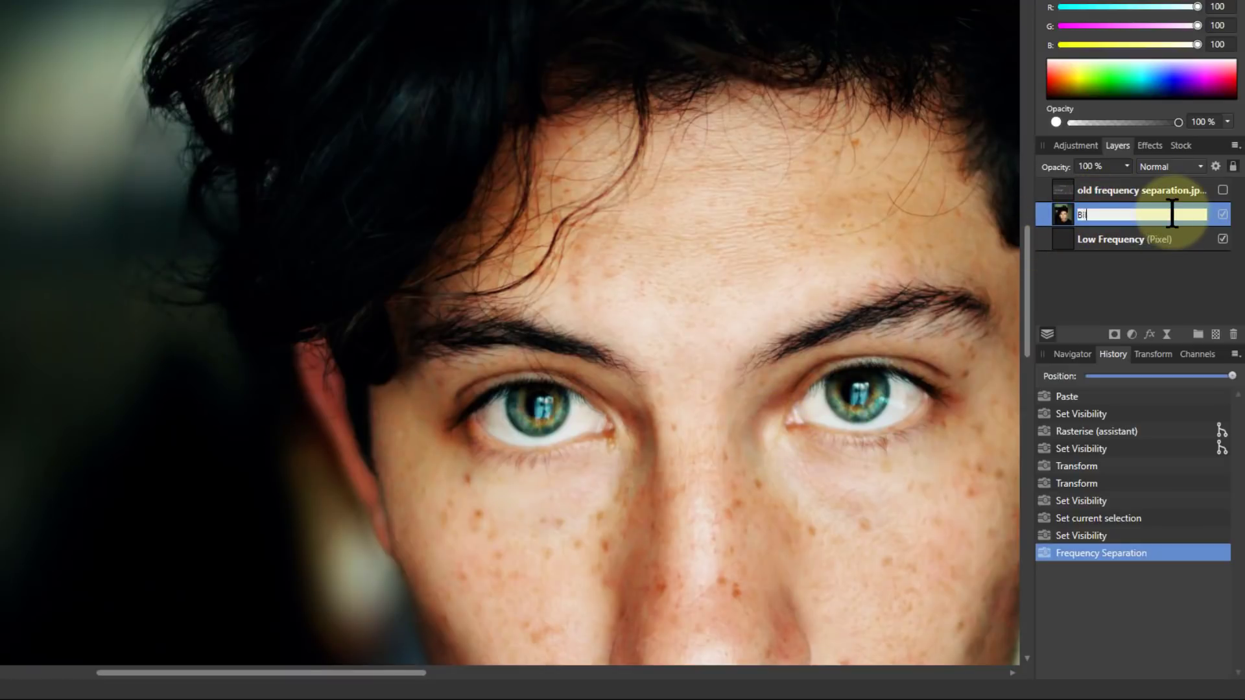
{"action": "type", "text": "lateral - noise"}
{"action": "key", "text": "Return"}
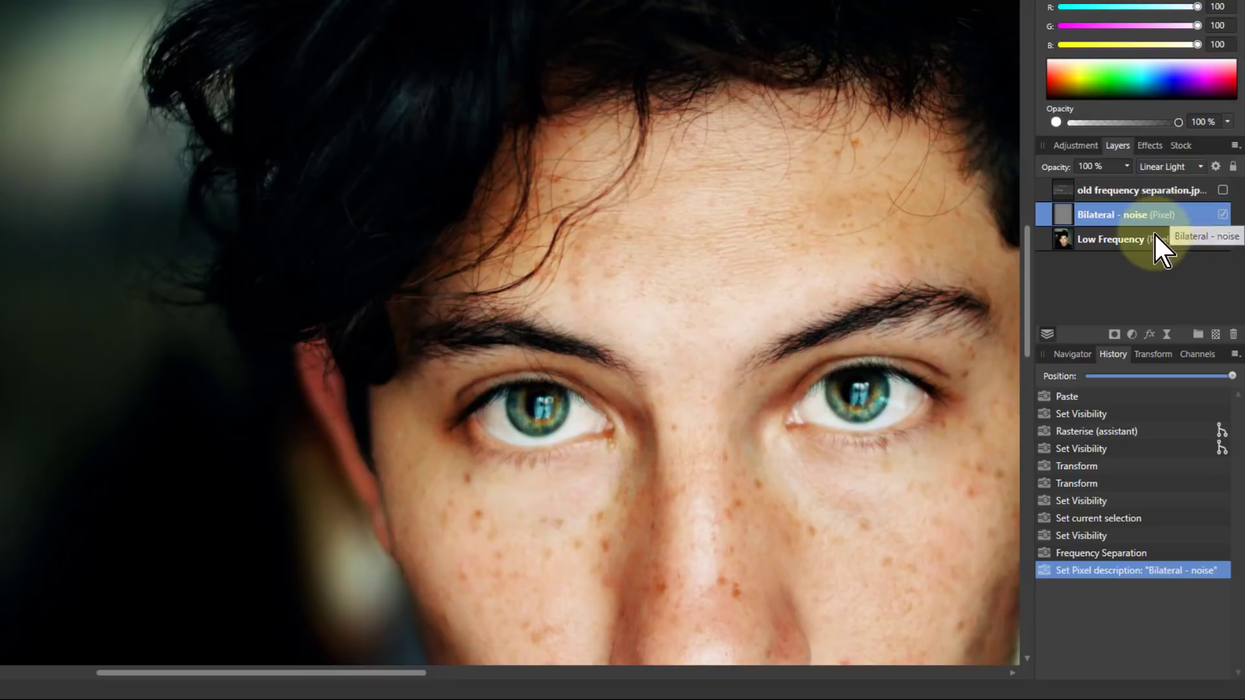
Select the Low Frequency layer, hide 'Bilateral - noise', and zoom in on the eye and cheek
{"action": "left_click", "coordinate": [1069, 240]}
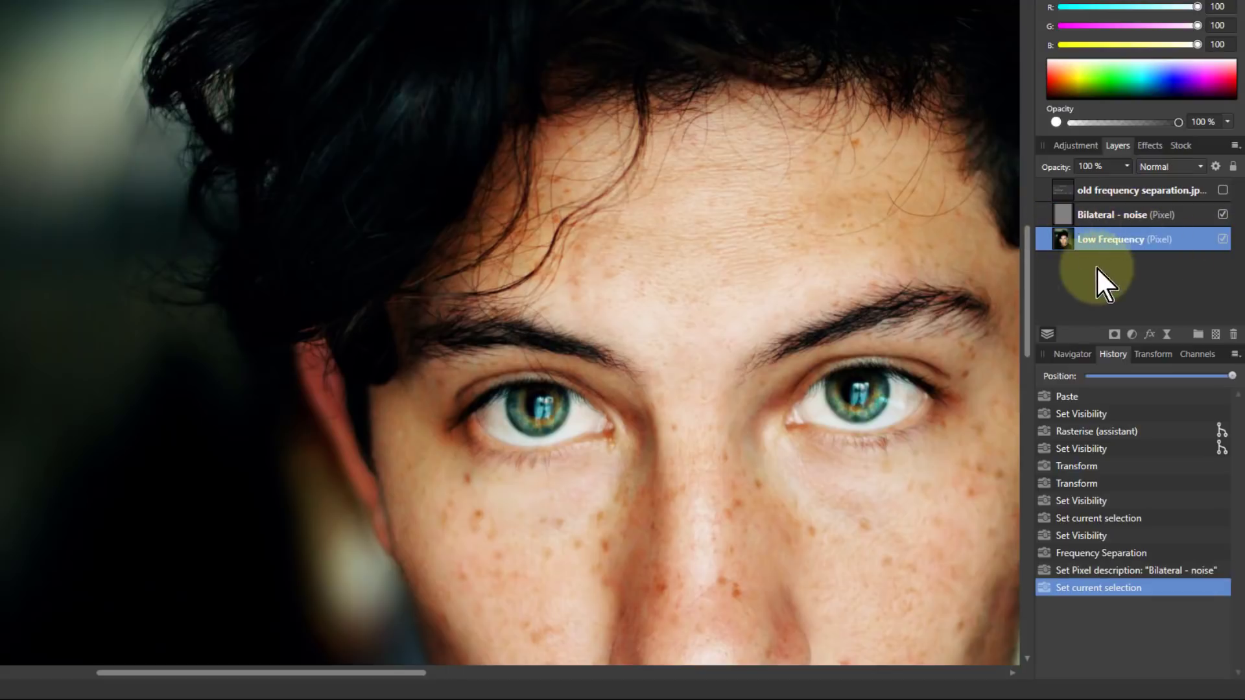
{"action": "left_click", "coordinate": [1223, 214]}
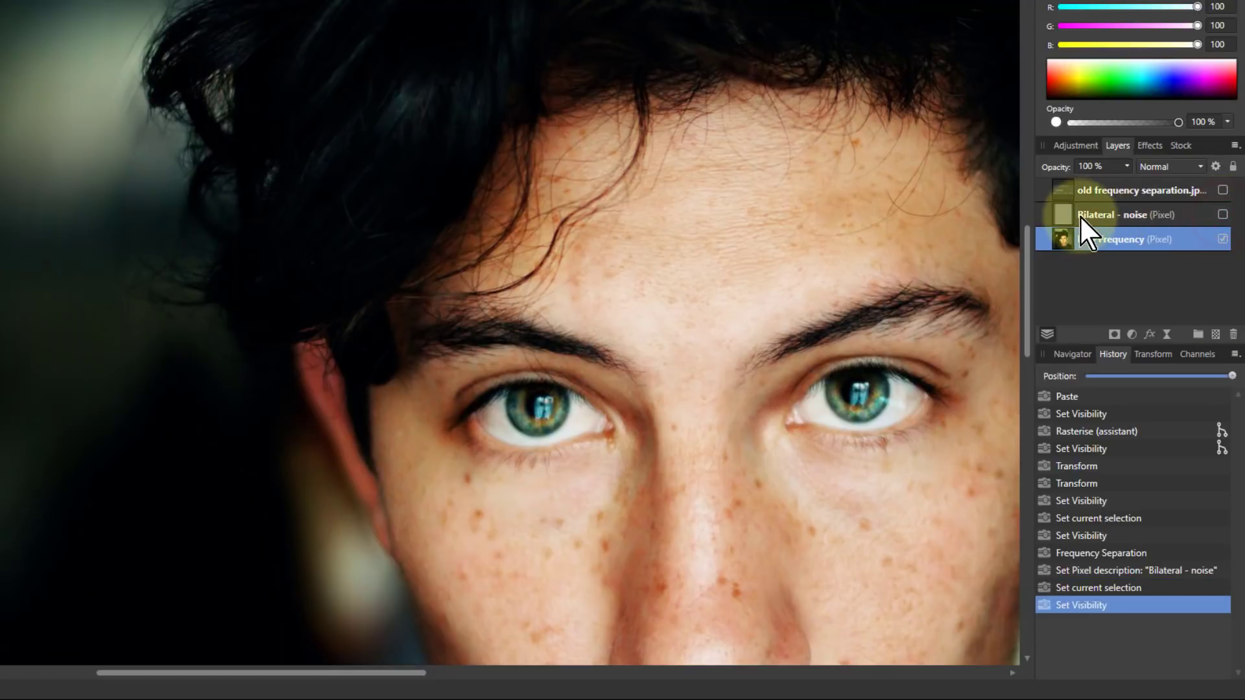
{"action": "scroll", "coordinate": [703, 465], "scroll_direction": "up", "scroll_amount": 2}
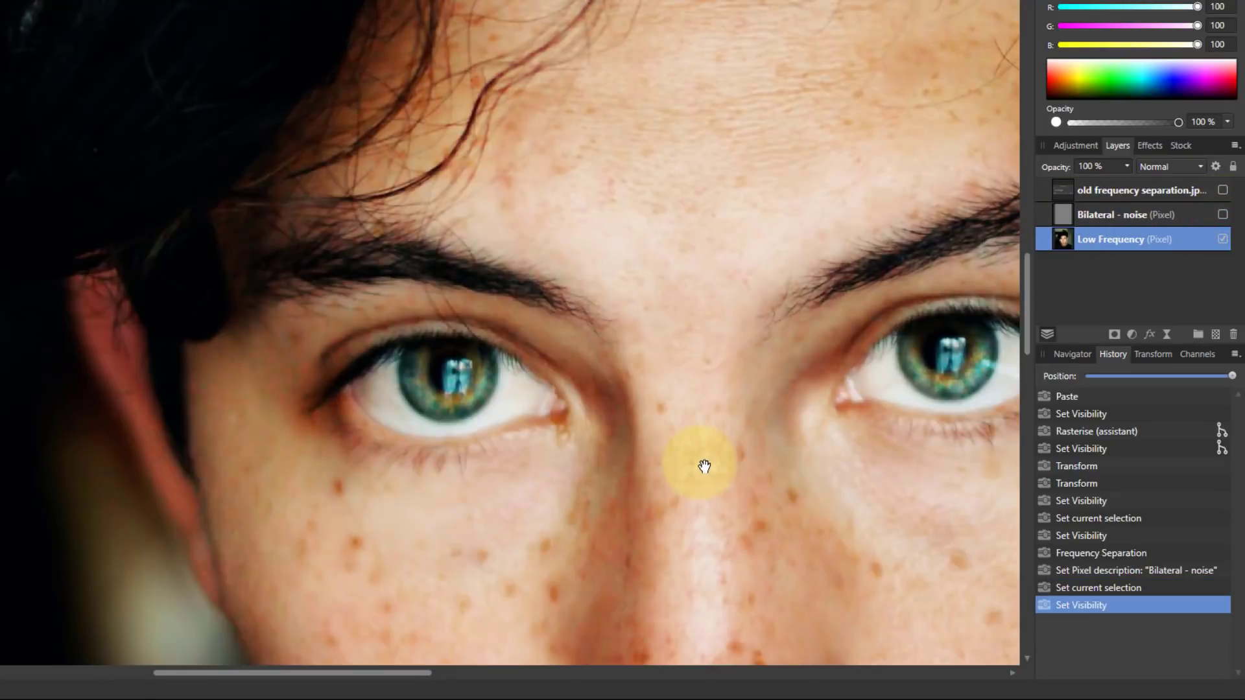
{"action": "scroll", "coordinate": [704, 466], "scroll_direction": "up", "scroll_amount": 1}
{"action": "scroll", "coordinate": [701, 458], "scroll_direction": "up", "scroll_amount": 2}
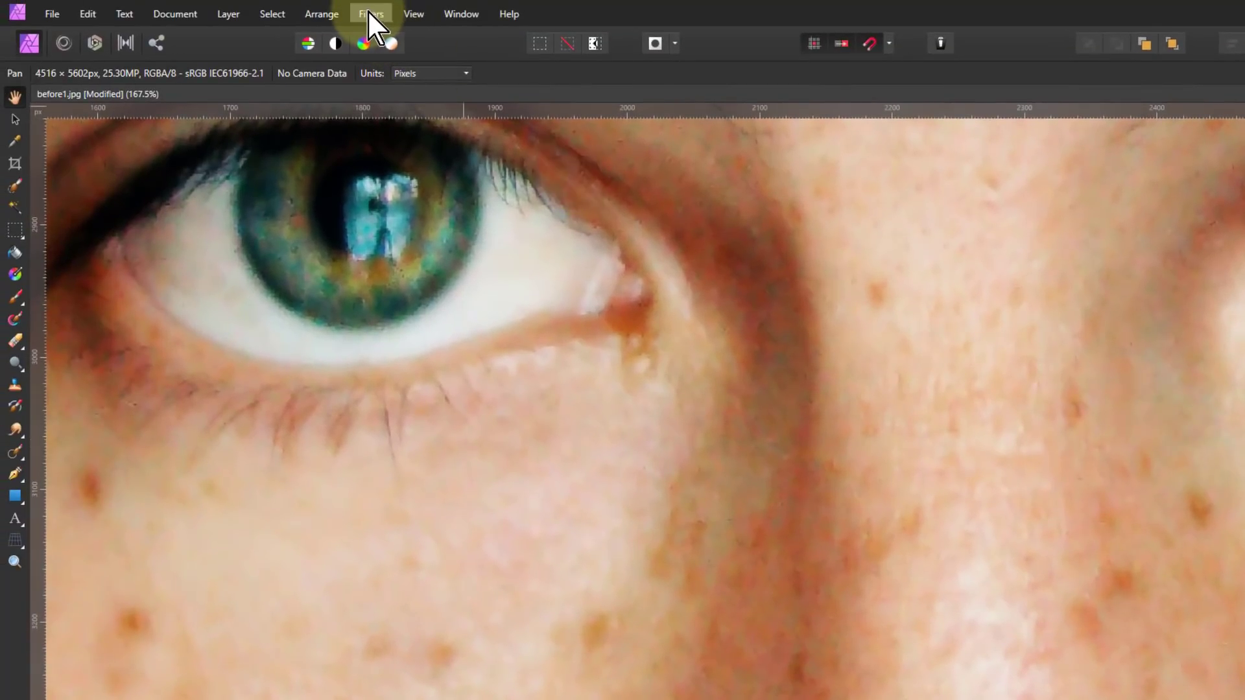
Start a Bilateral frequency separation, move its panel off the face, and set radius to 5.2 px
{"action": "left_click", "coordinate": [371, 14]}
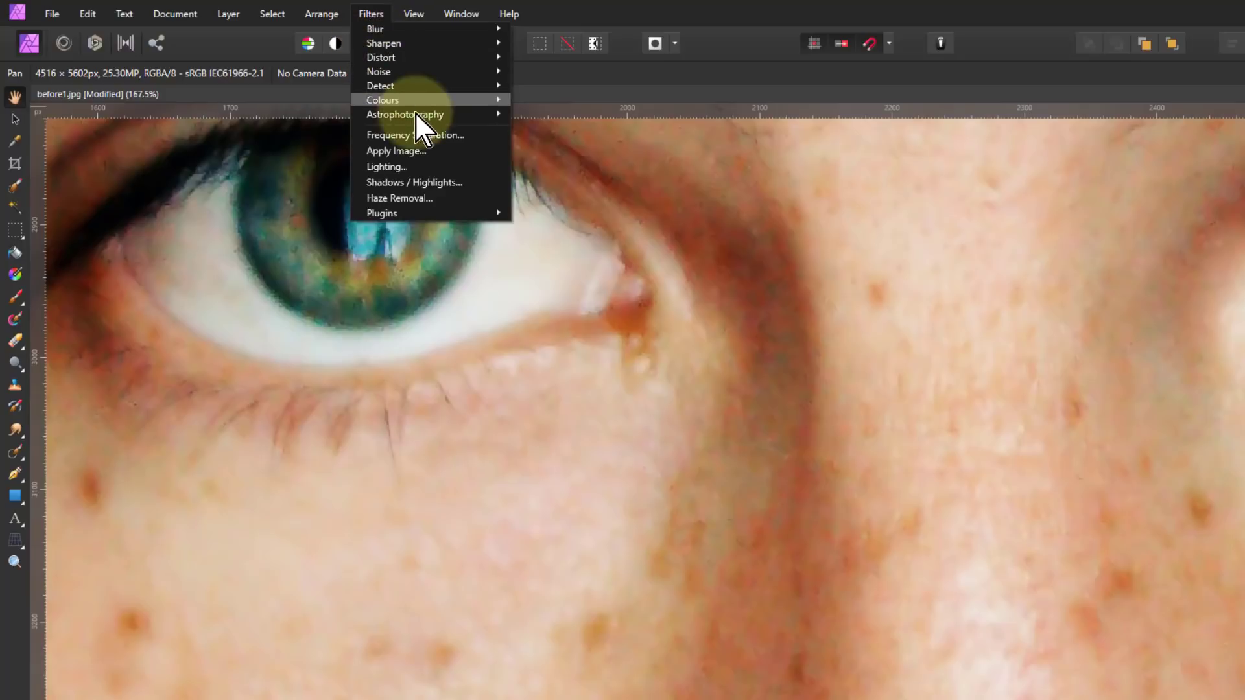
{"action": "left_click", "coordinate": [423, 137]}
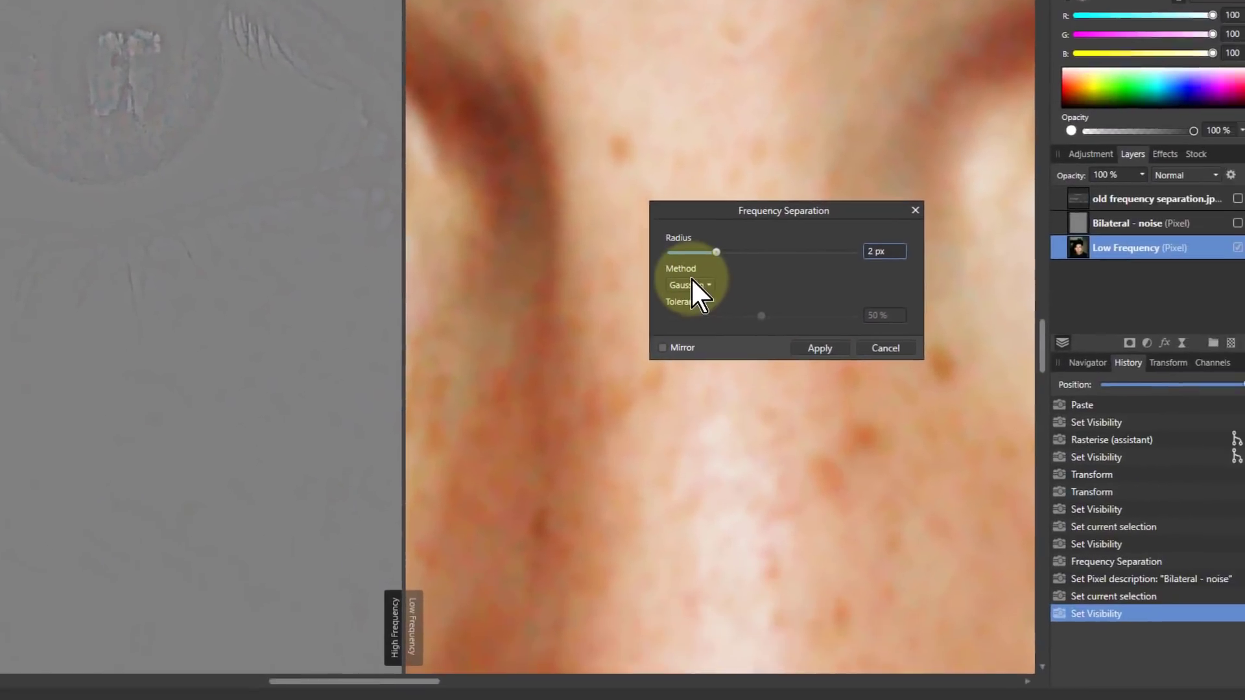
{"action": "left_click", "coordinate": [692, 281]}
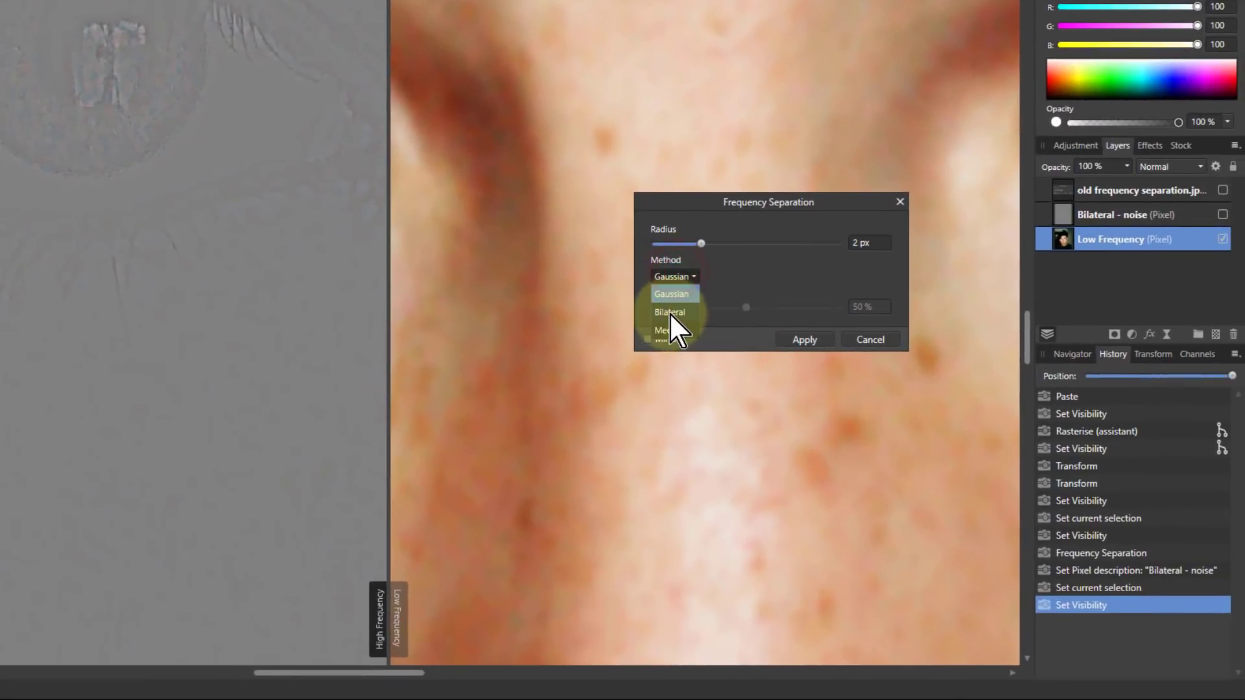
{"action": "left_click", "coordinate": [686, 315]}
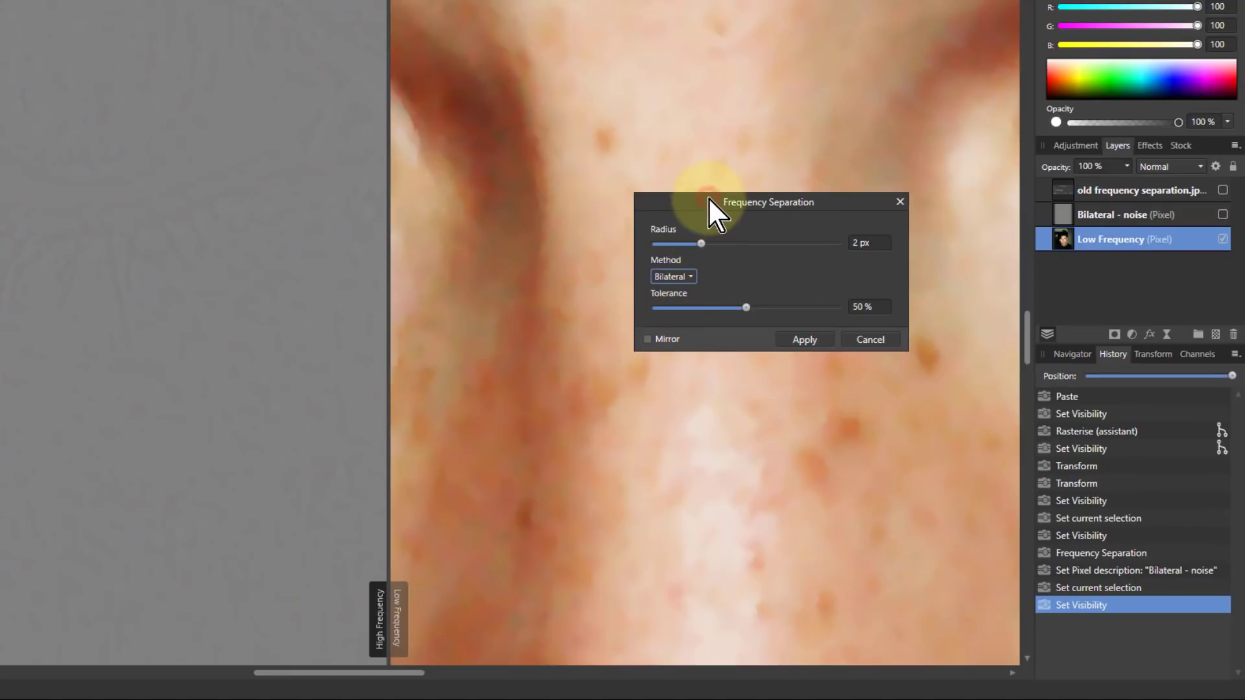
{"action": "left_click_drag", "start_coordinate": [708, 209], "coordinate": [714, 471]}
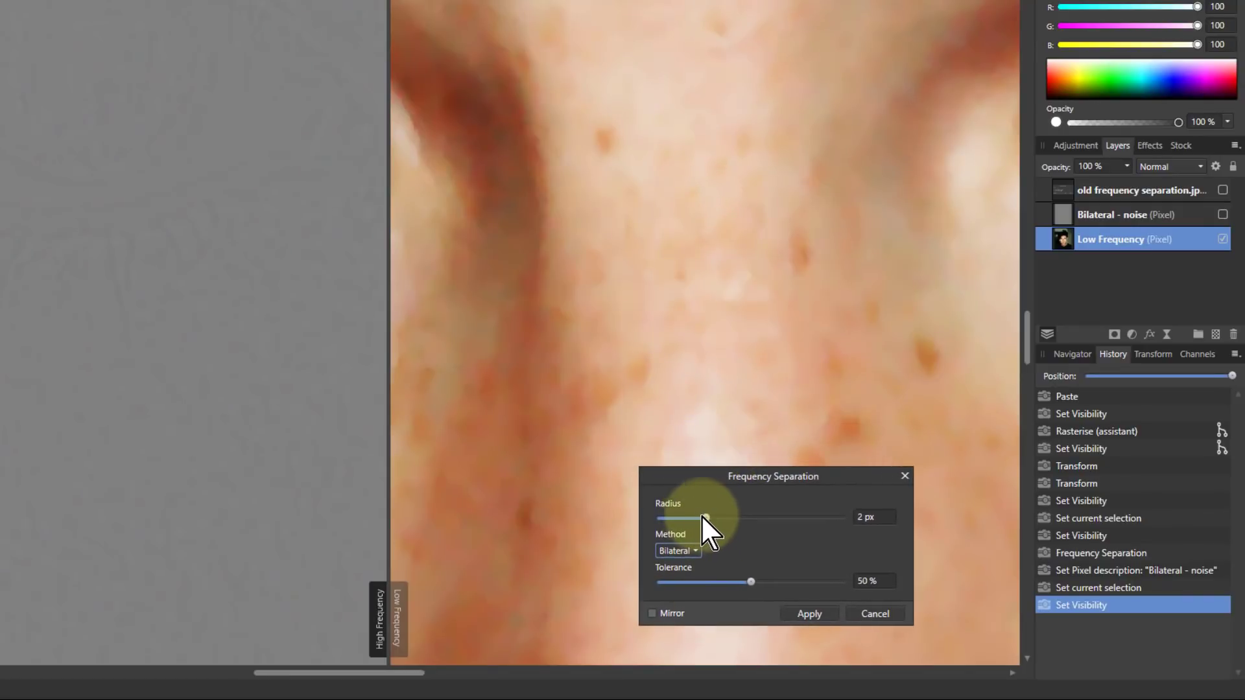
{"action": "left_click_drag", "start_coordinate": [703, 518], "coordinate": [660, 519]}
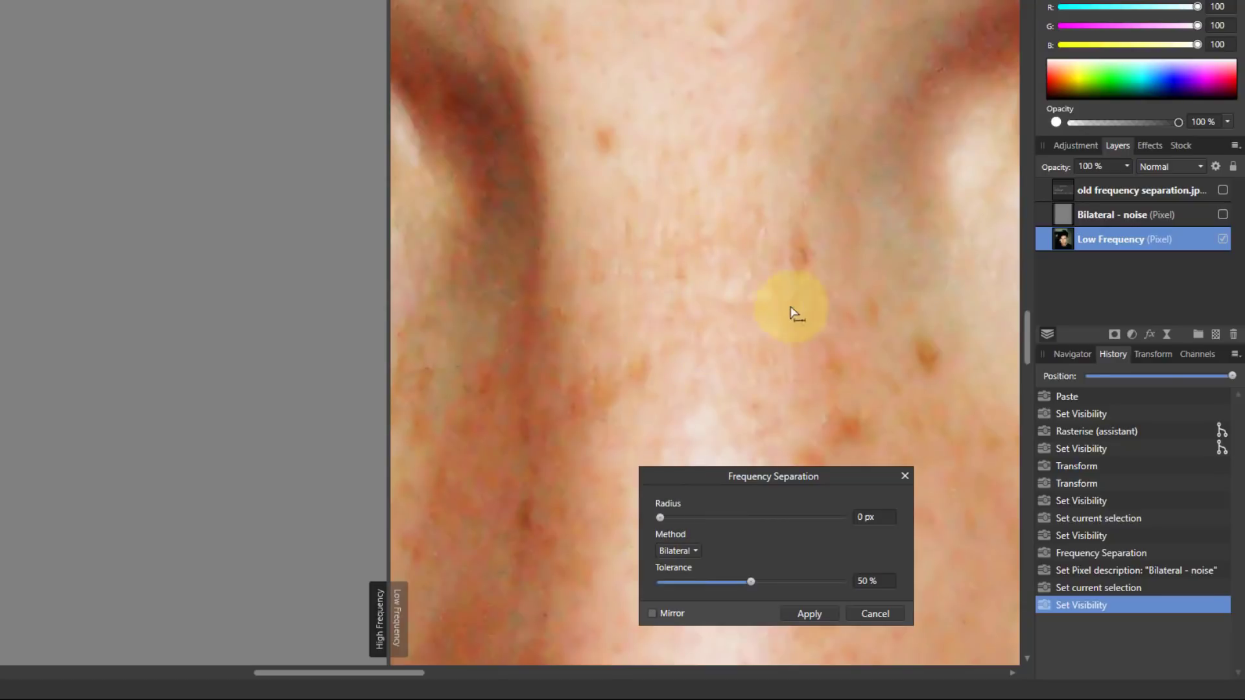
{"action": "left_click_drag", "start_coordinate": [660, 519], "coordinate": [719, 520]}
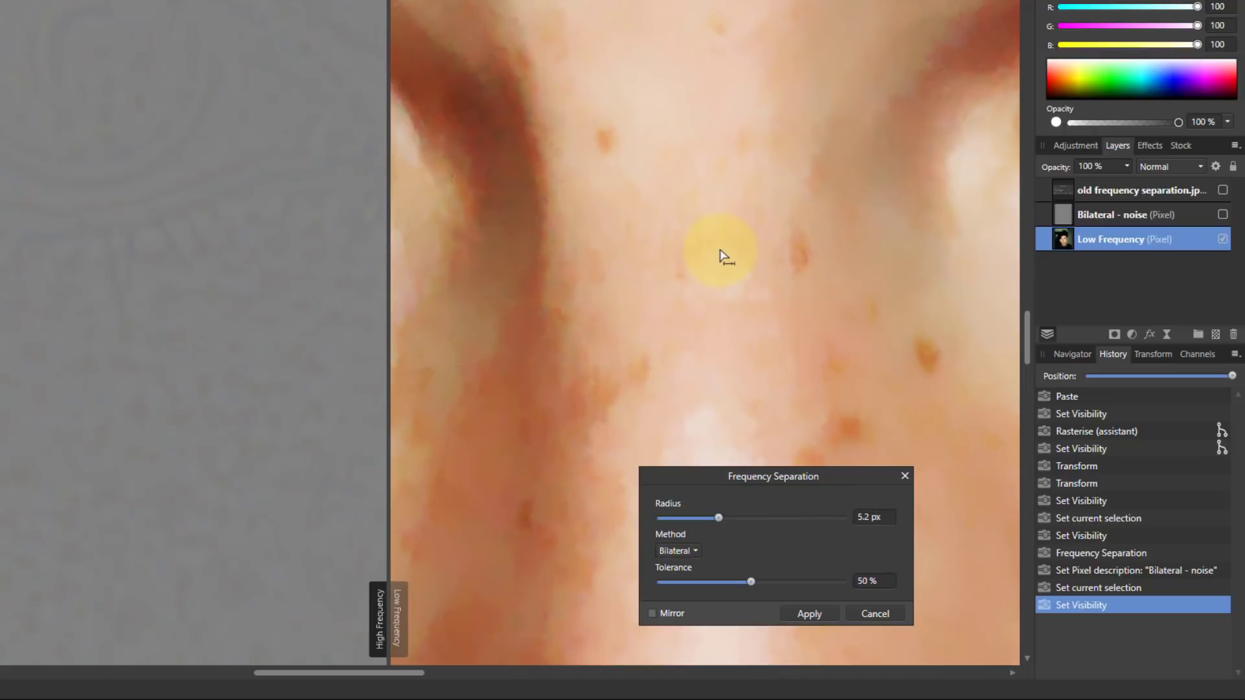
Compare tolerance values between 34% and 100%, settle on 70%, and apply the separation
{"action": "left_click_drag", "start_coordinate": [751, 583], "coordinate": [831, 585]}
{"action": "scroll", "coordinate": [674, 286], "scroll_direction": "down", "scroll_amount": 2}
{"action": "scroll", "coordinate": [714, 287], "scroll_direction": "down", "scroll_amount": 3}
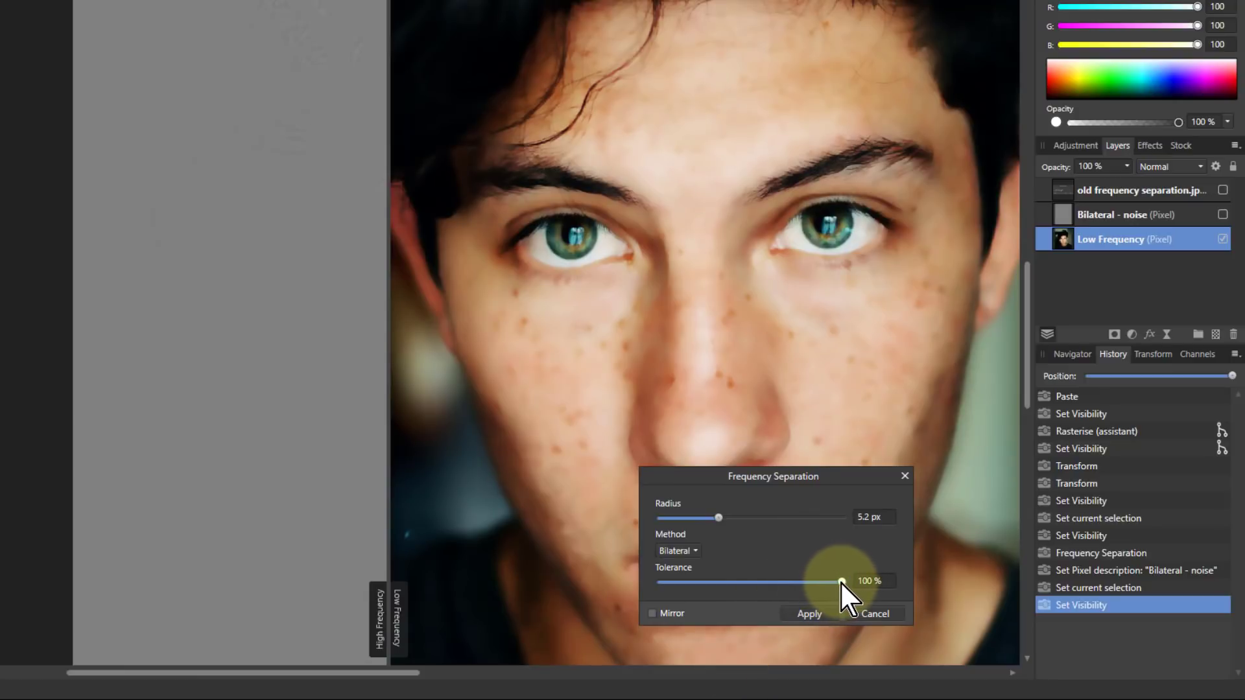
{"action": "left_click_drag", "start_coordinate": [840, 582], "coordinate": [732, 585]}
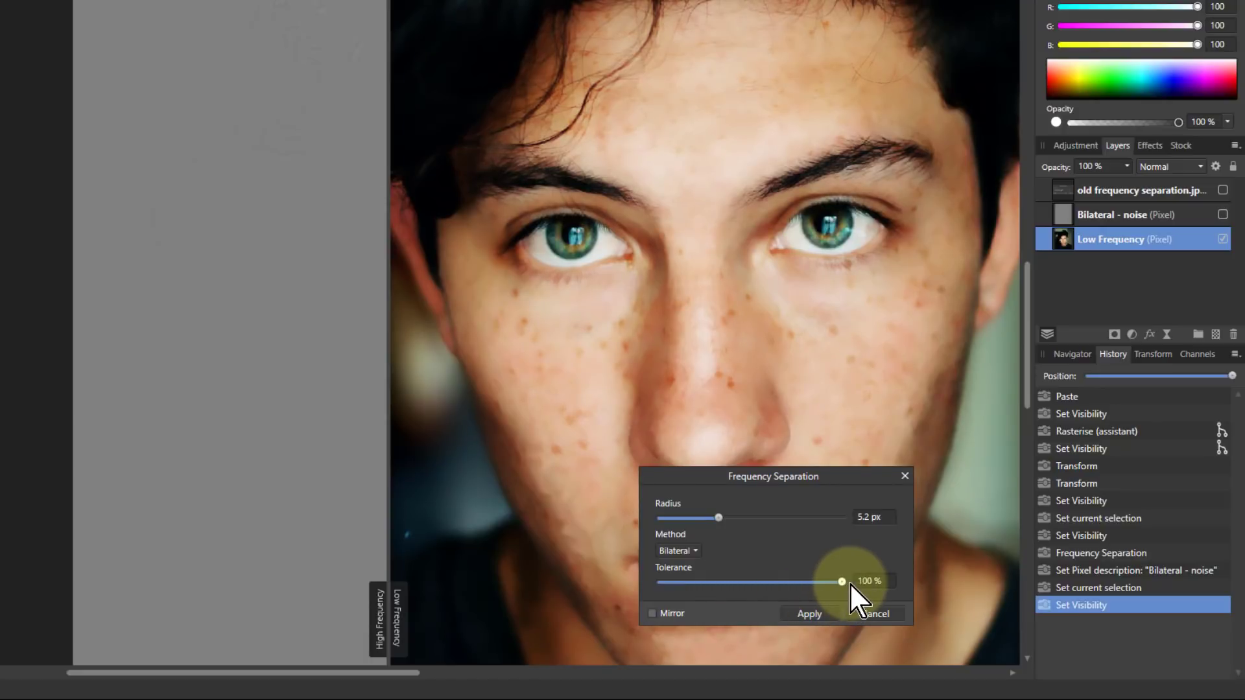
{"action": "left_click_drag", "start_coordinate": [849, 582], "coordinate": [722, 591]}
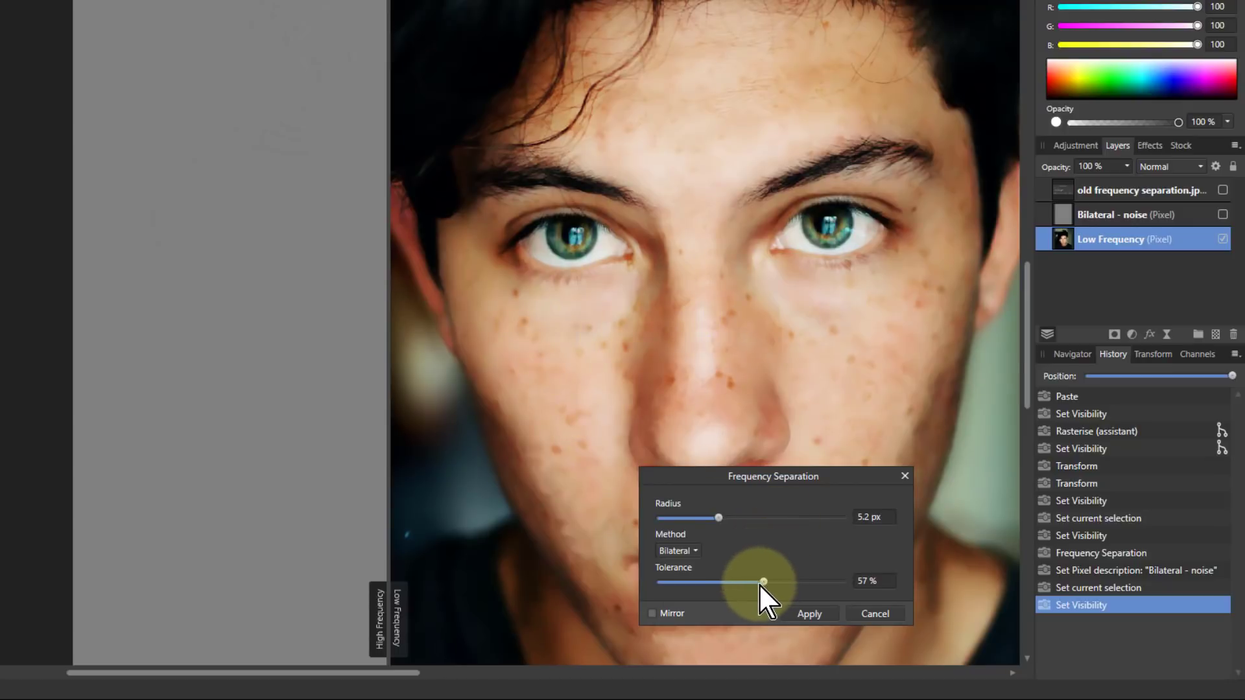
{"action": "mouse_move", "coordinate": [762, 582]}
{"action": "left_mouse_down"}
{"action": "mouse_move", "coordinate": [816, 581]}
{"action": "mouse_move", "coordinate": [769, 581]}
{"action": "left_mouse_up"}
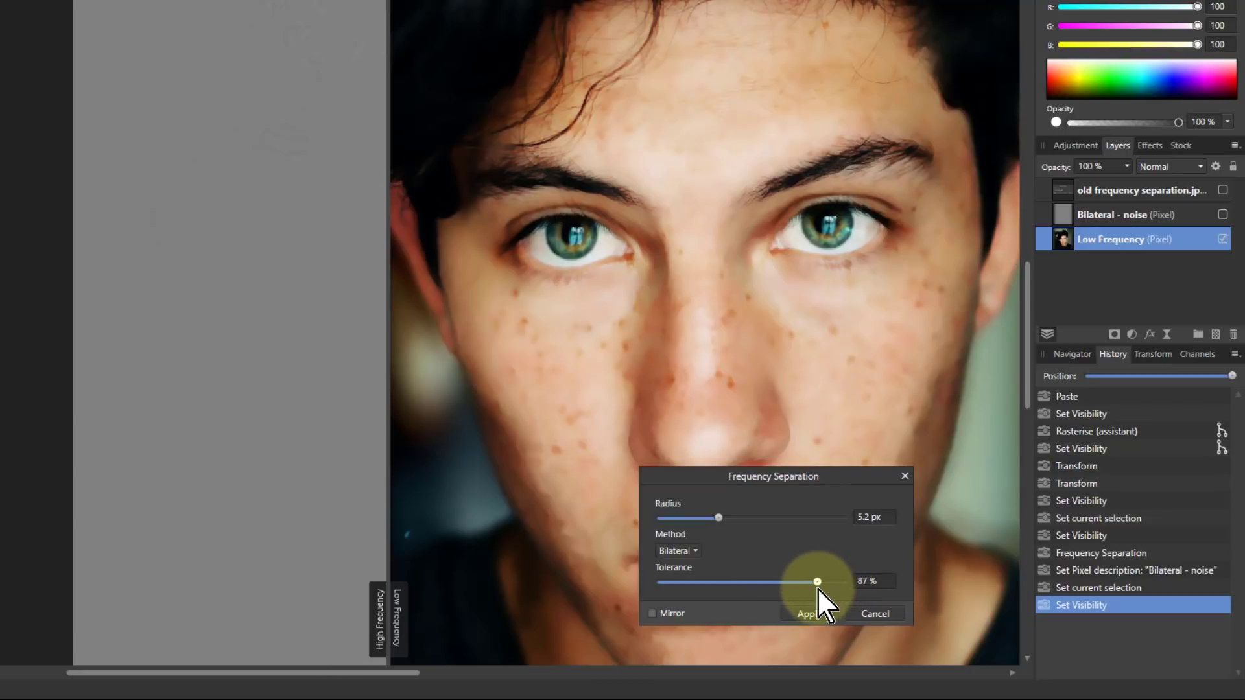
{"action": "left_click_drag", "start_coordinate": [817, 588], "coordinate": [781, 582]}
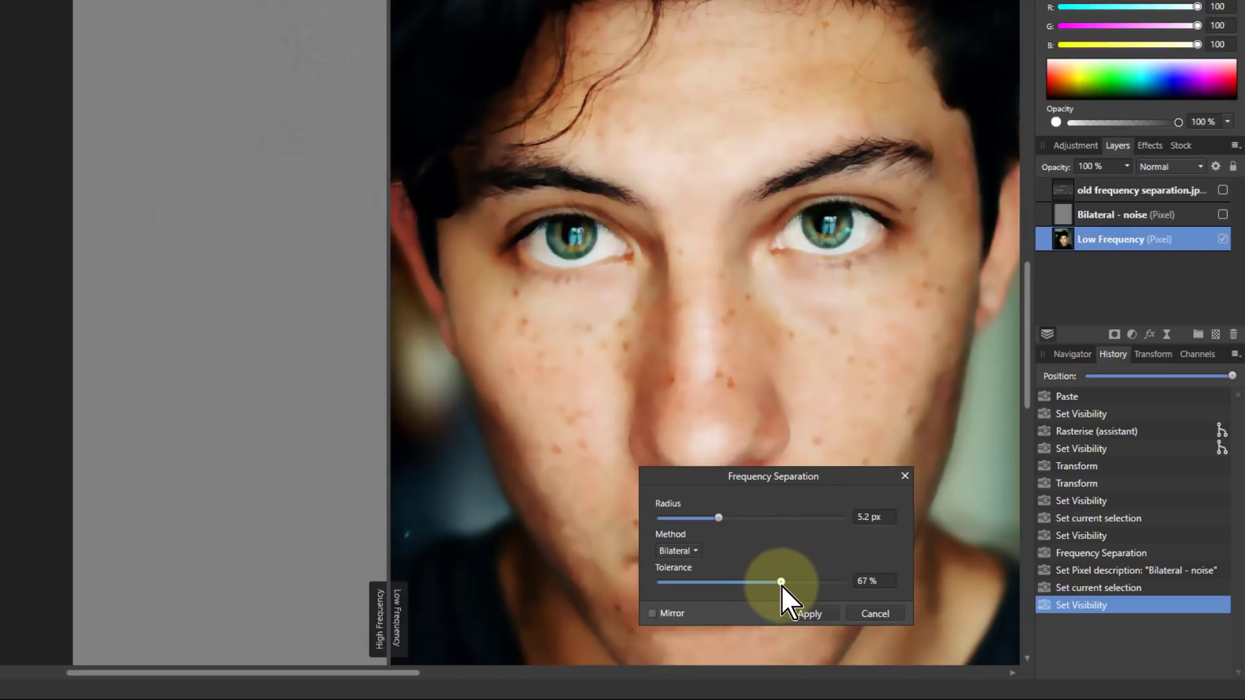
{"action": "left_click_drag", "start_coordinate": [781, 583], "coordinate": [787, 583]}
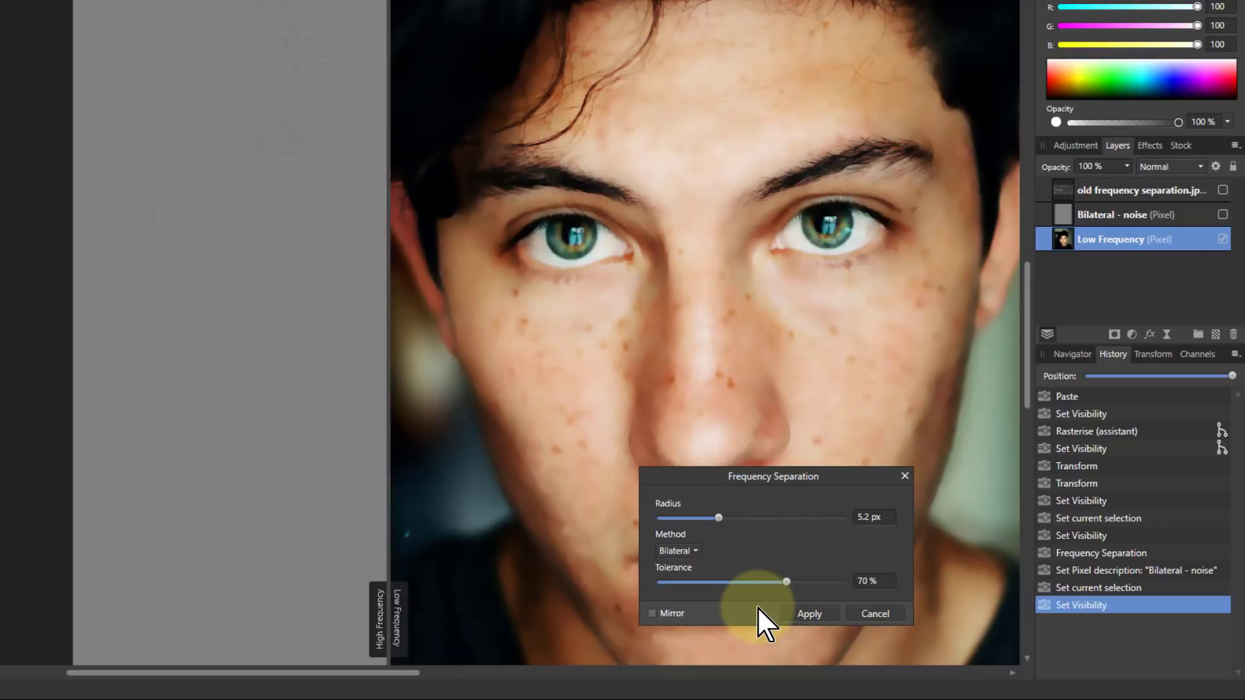
{"action": "left_click", "coordinate": [809, 613]}
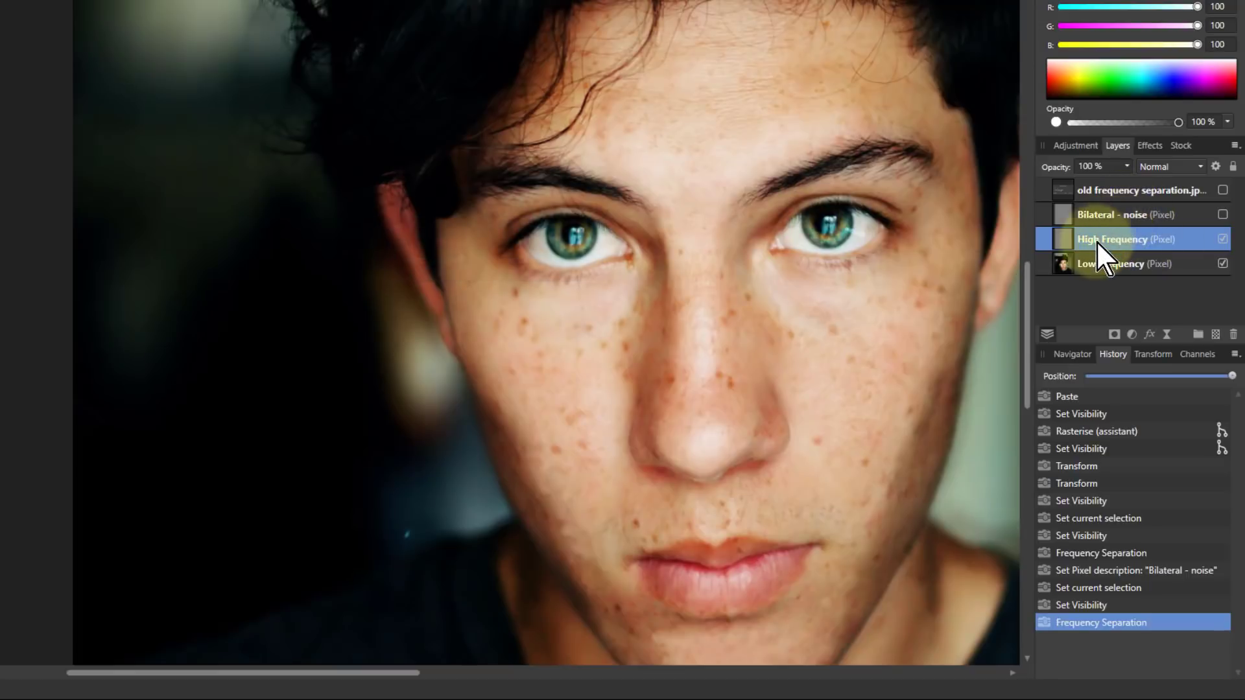
Rename the new High Frequency layer 'Bilateral - skin detail', hide it, and select Low Frequency
{"action": "double_click", "coordinate": [1097, 240]}
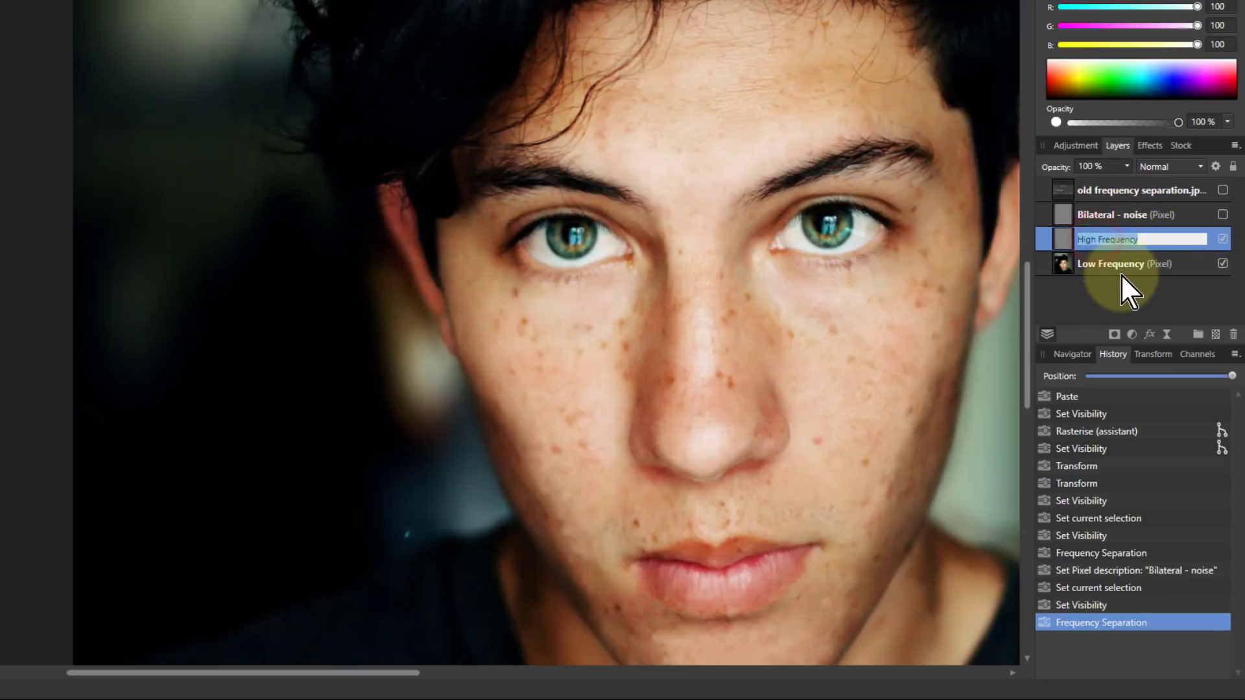
{"action": "type", "text": "Bilateral - skin detail"}
{"action": "key", "text": "Return"}
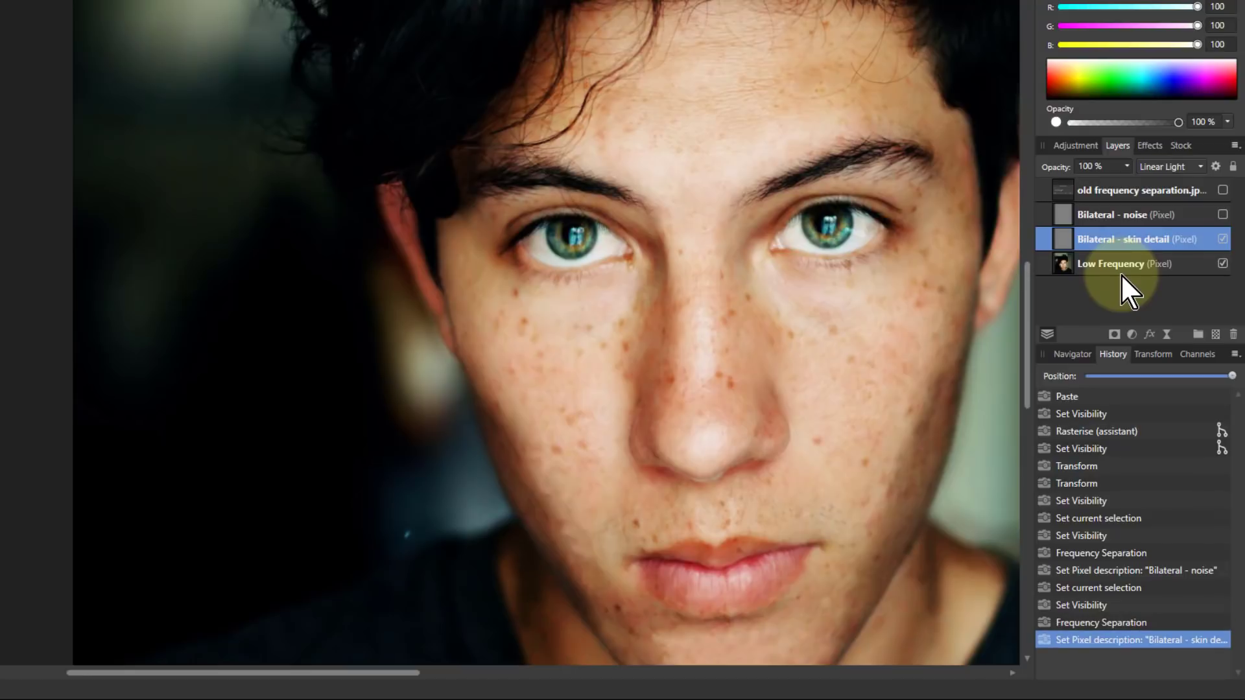
{"action": "left_click", "coordinate": [1223, 239]}
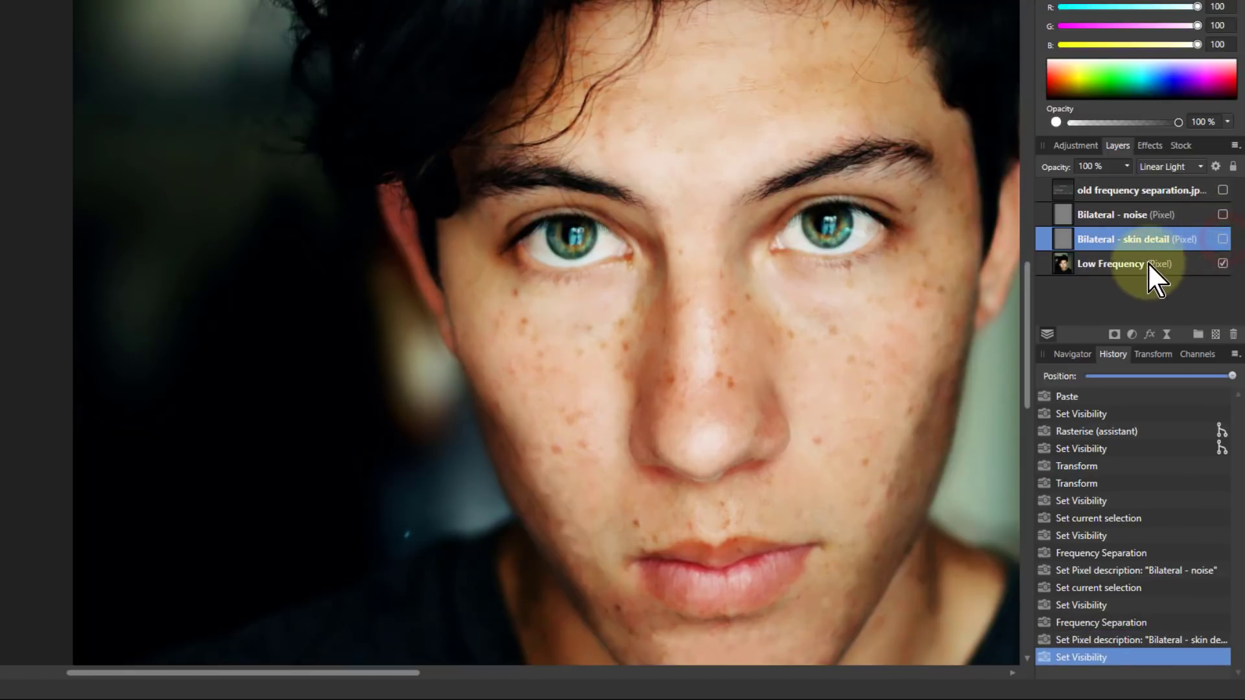
{"action": "left_click", "coordinate": [1080, 266]}
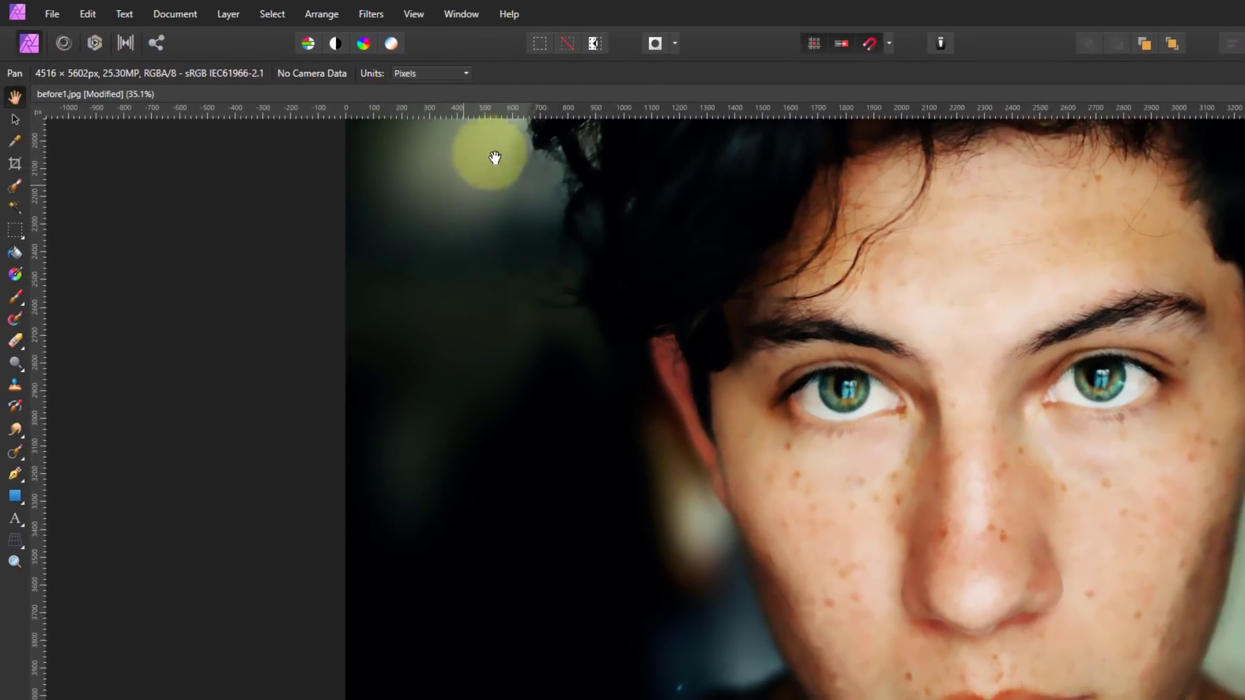
Start a Frequency Separation on the Low Frequency layer using the Median method
{"action": "left_click", "coordinate": [378, 15]}
{"action": "left_click", "coordinate": [414, 135]}
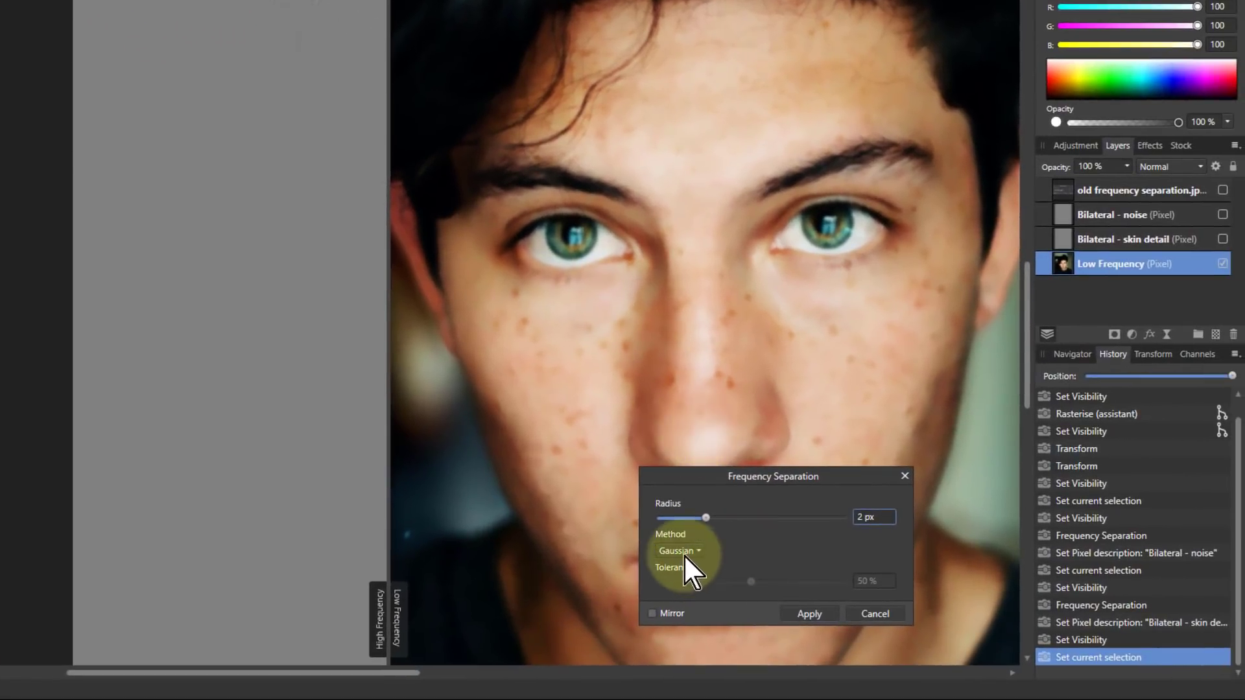
{"action": "left_click", "coordinate": [681, 551]}
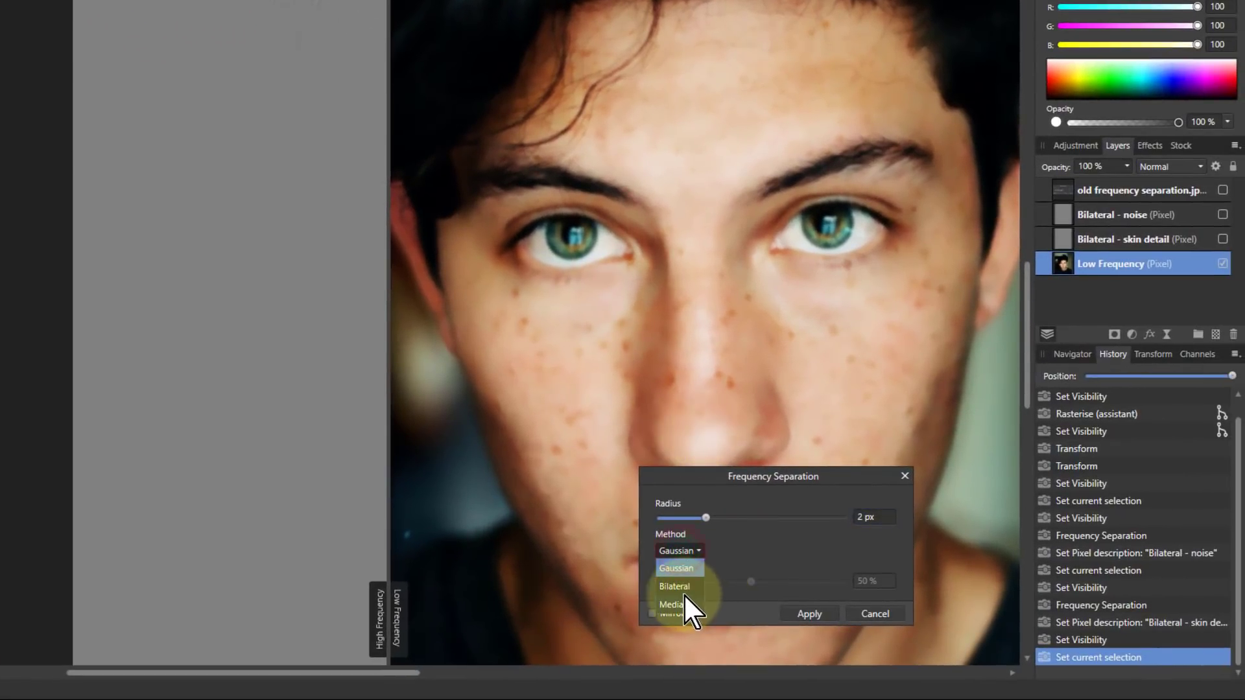
{"action": "left_click", "coordinate": [684, 597]}
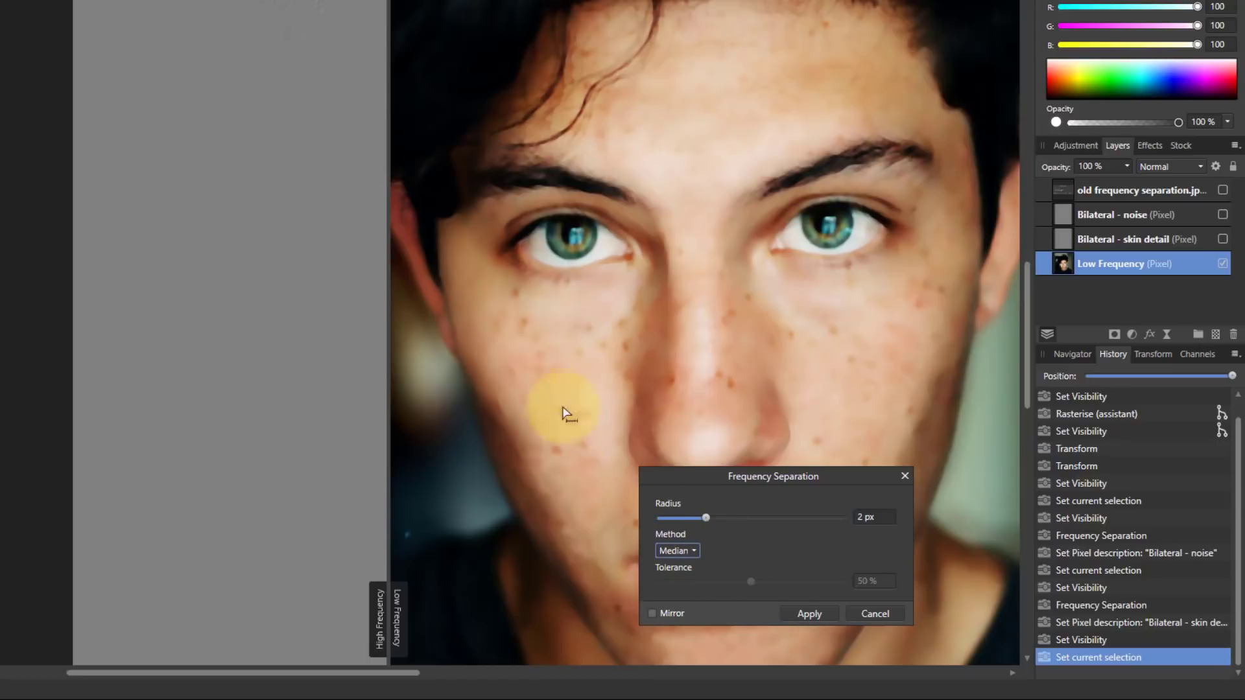
Reposition the preview split and settings panel, then set the Median radius to 7.5 px
{"action": "left_click_drag", "start_coordinate": [389, 292], "coordinate": [689, 298]}
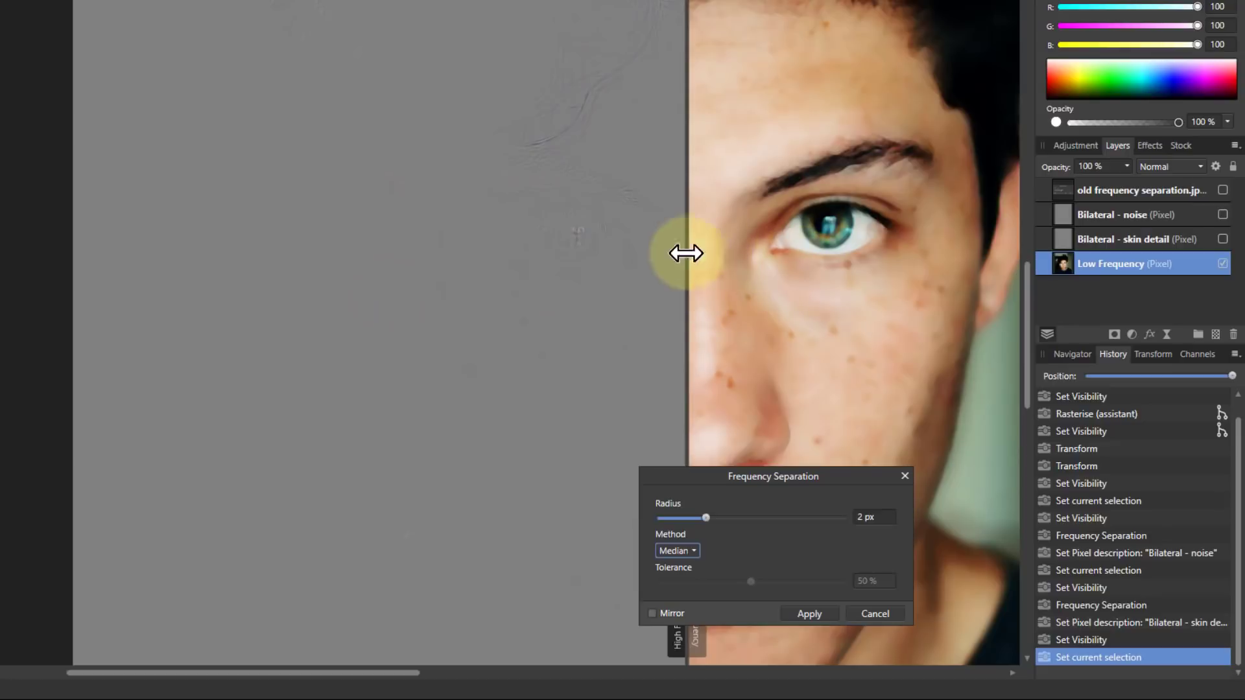
{"action": "left_click_drag", "start_coordinate": [681, 251], "coordinate": [568, 261]}
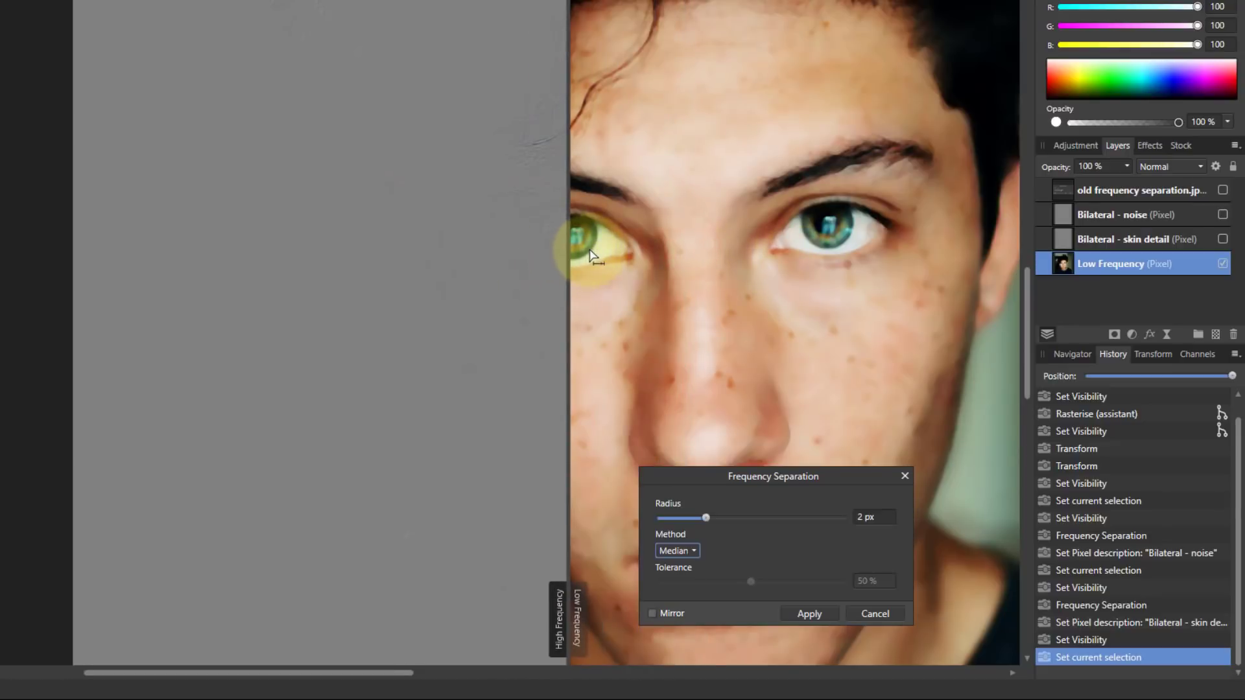
{"action": "scroll", "coordinate": [603, 257], "scroll_direction": "up", "scroll_amount": 3}
{"action": "left_click_drag", "start_coordinate": [351, 681], "coordinate": [408, 686]}
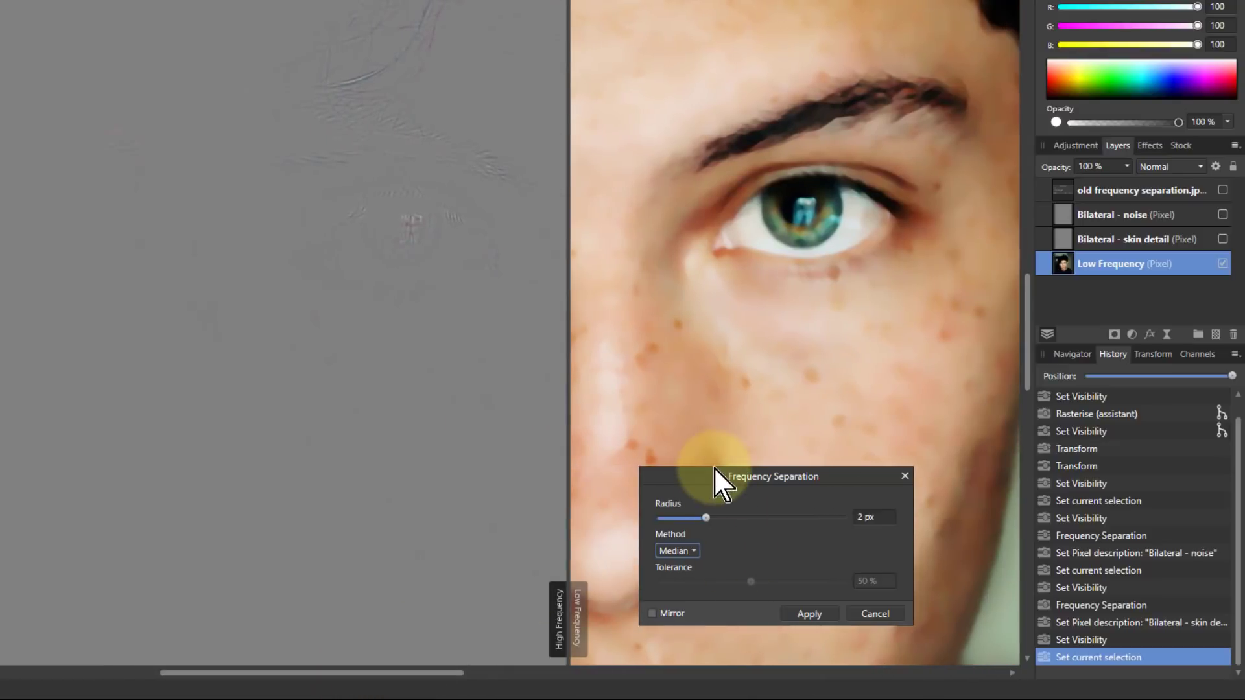
{"action": "left_click_drag", "start_coordinate": [716, 480], "coordinate": [858, 539]}
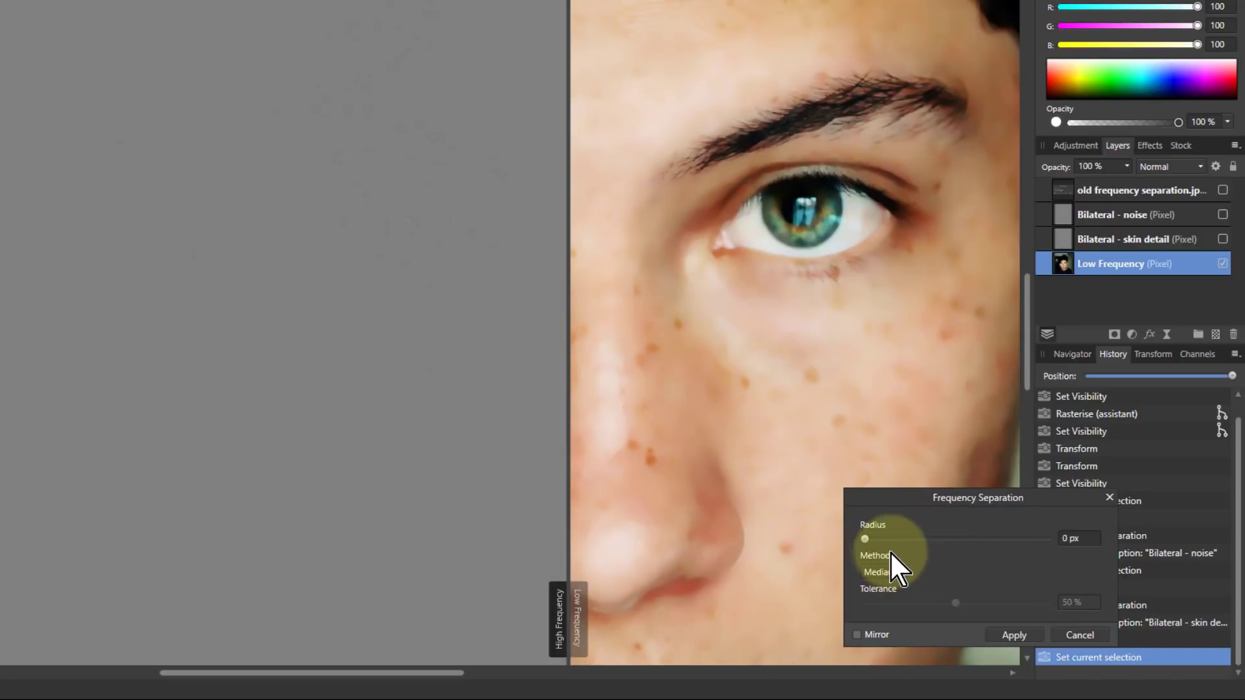
{"action": "left_click_drag", "start_coordinate": [868, 540], "coordinate": [935, 543]}
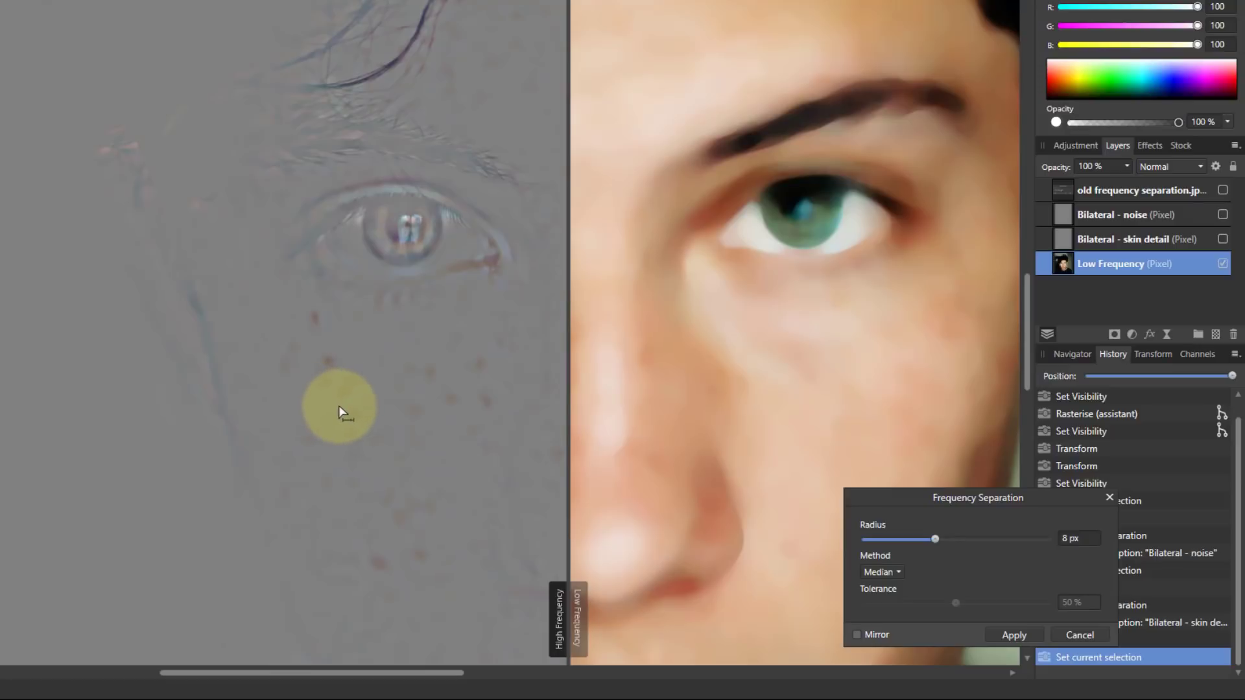
{"action": "mouse_move", "coordinate": [936, 538]}
{"action": "left_mouse_down"}
{"action": "mouse_move", "coordinate": [917, 542]}
{"action": "mouse_move", "coordinate": [935, 543]}
{"action": "left_mouse_up"}
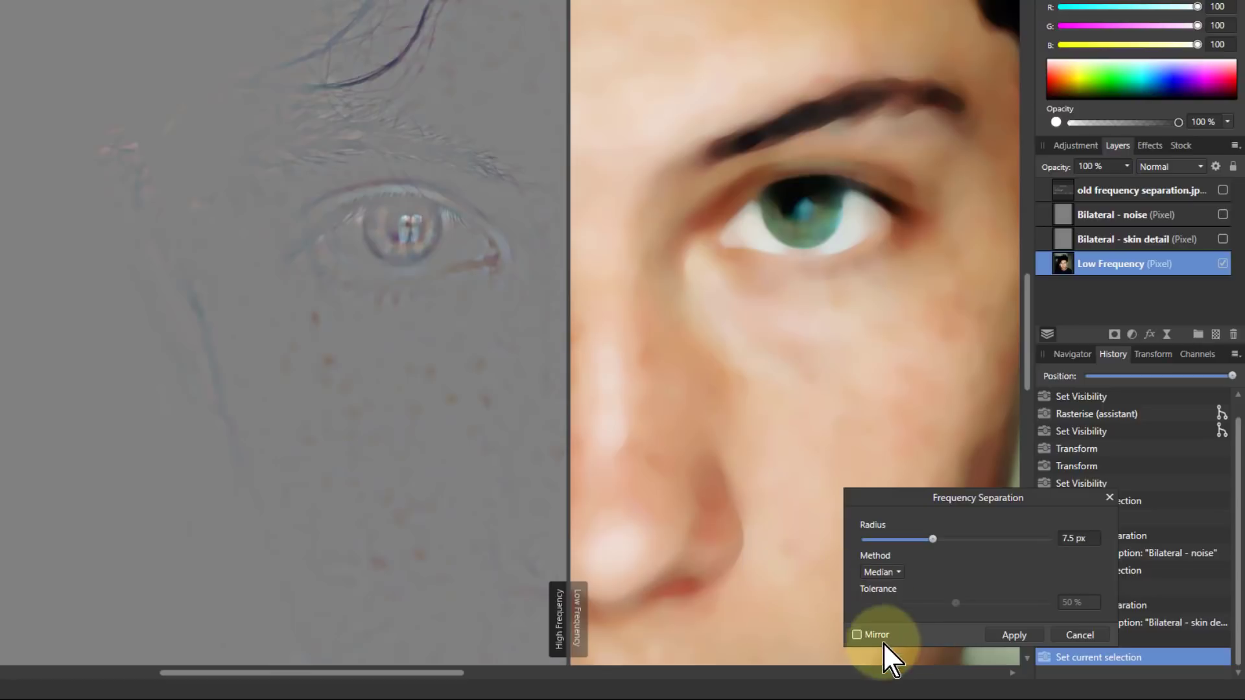
Apply the Median separation, rename its High Frequency layer 'Median - freckles', and hide it
{"action": "left_click", "coordinate": [1001, 637]}
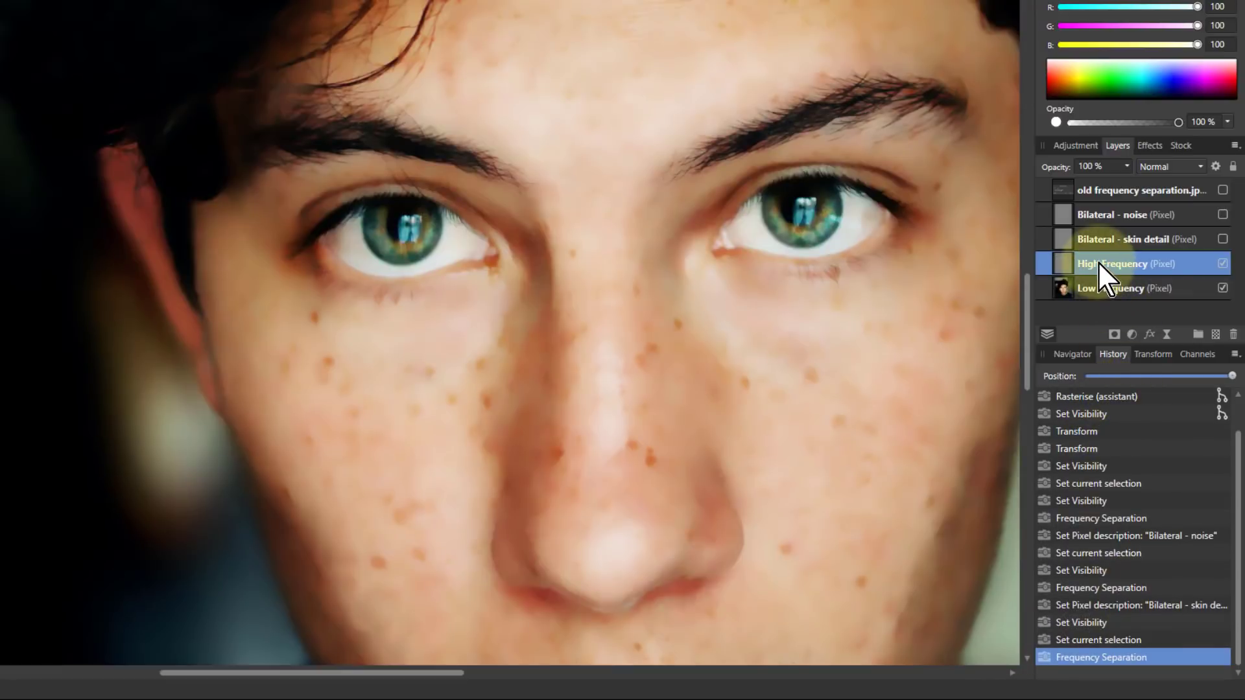
{"action": "double_click", "coordinate": [1099, 263]}
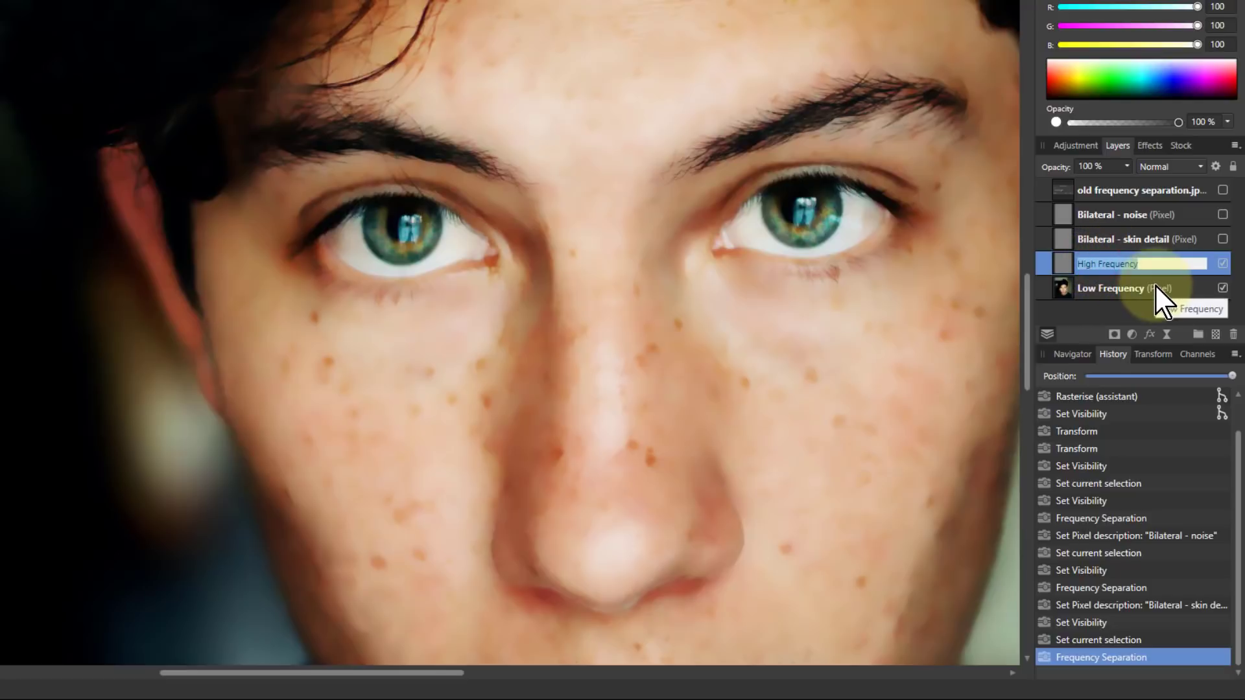
{"action": "type", "text": "Median -"}
{"action": "type", "text": " noise"}
{"action": "key", "text": "Escape"}
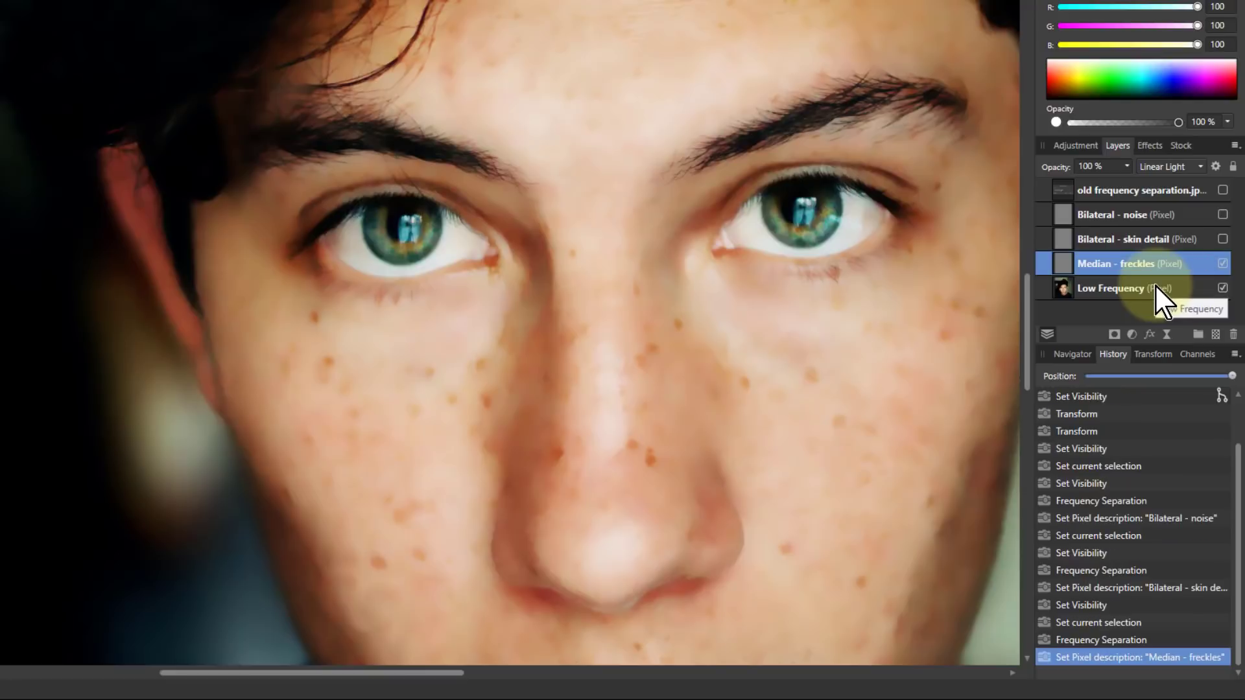
{"action": "left_click", "coordinate": [1223, 263]}
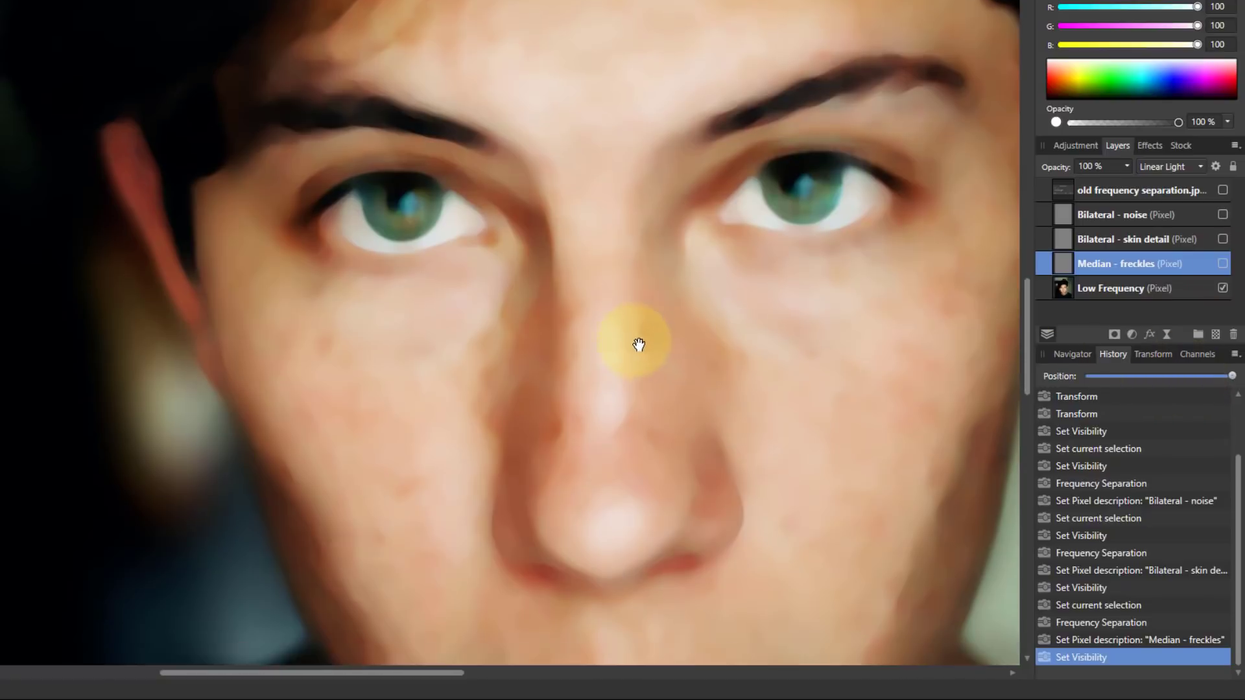
{"action": "scroll", "coordinate": [639, 344], "scroll_direction": "down", "scroll_amount": 2}
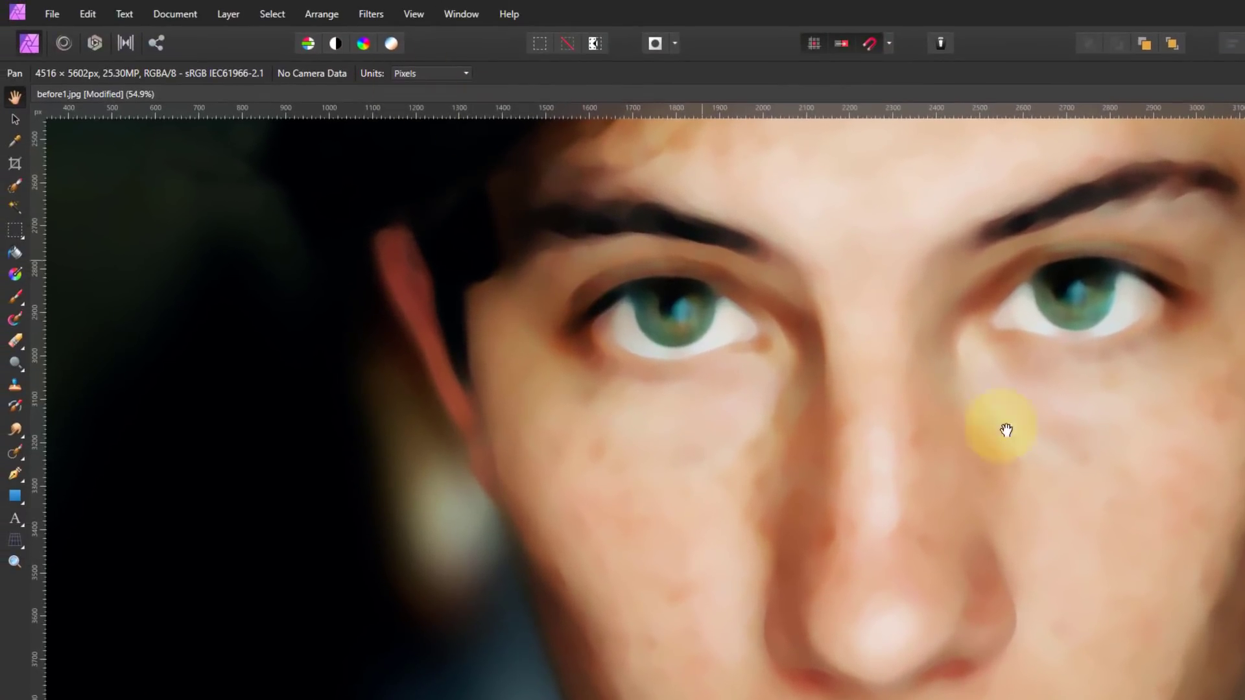
Preview a Gaussian frequency separation of the Low Frequency layer at 77 px radius
{"action": "left_click", "coordinate": [369, 14]}
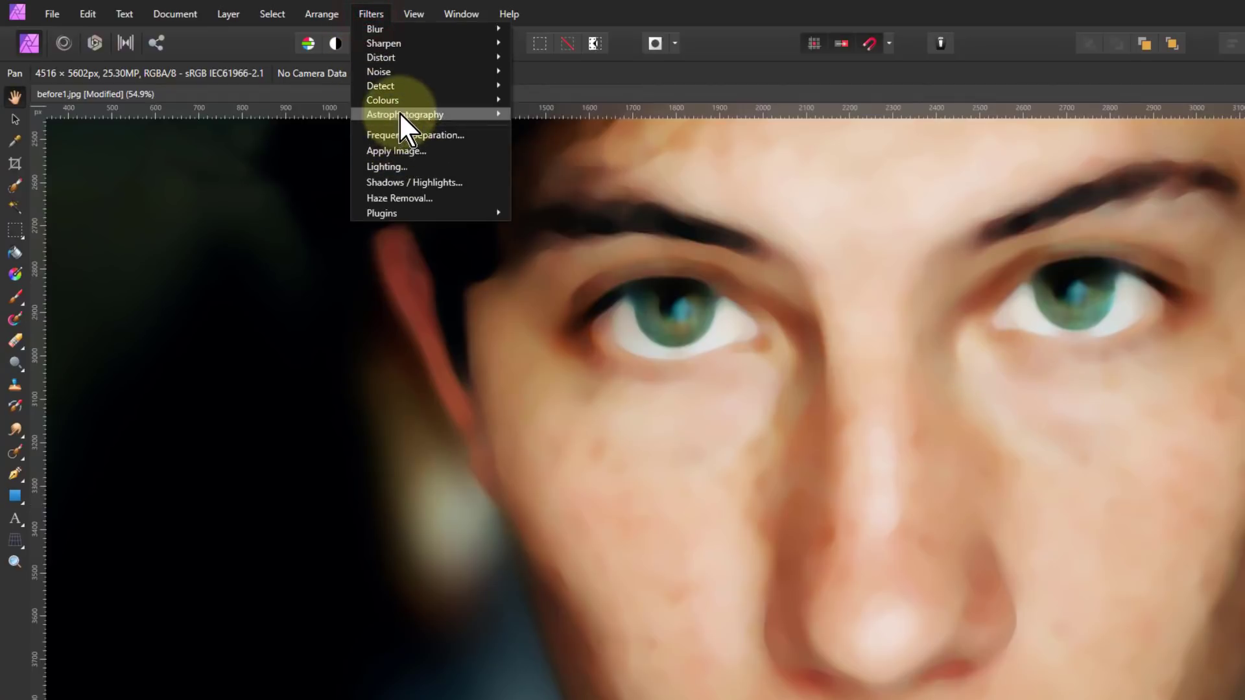
{"action": "left_click", "coordinate": [405, 136]}
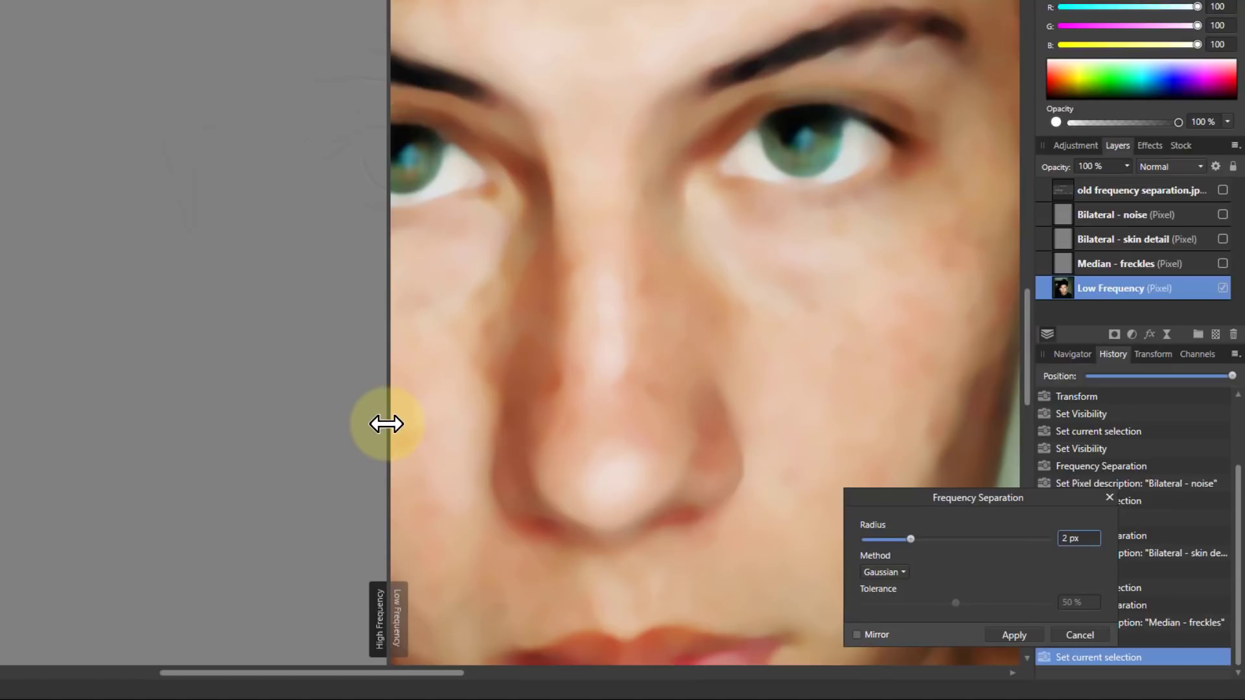
{"action": "left_click_drag", "start_coordinate": [386, 424], "coordinate": [602, 425]}
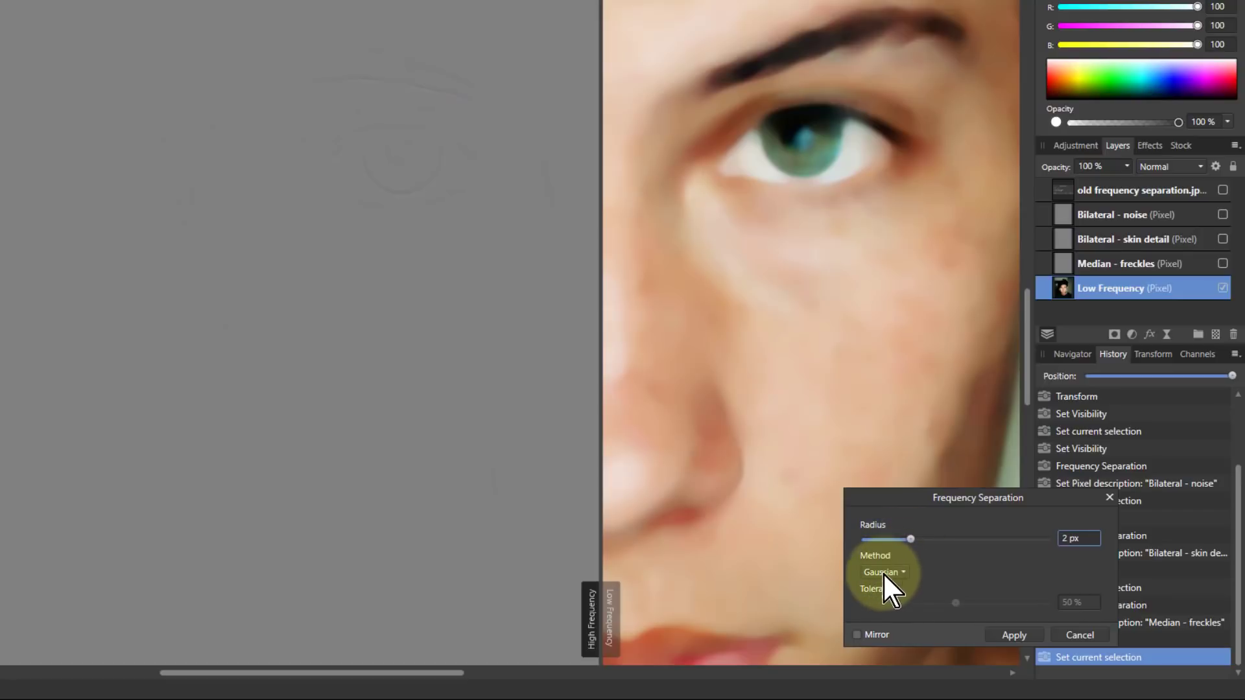
{"action": "left_click_drag", "start_coordinate": [913, 539], "coordinate": [1037, 534]}
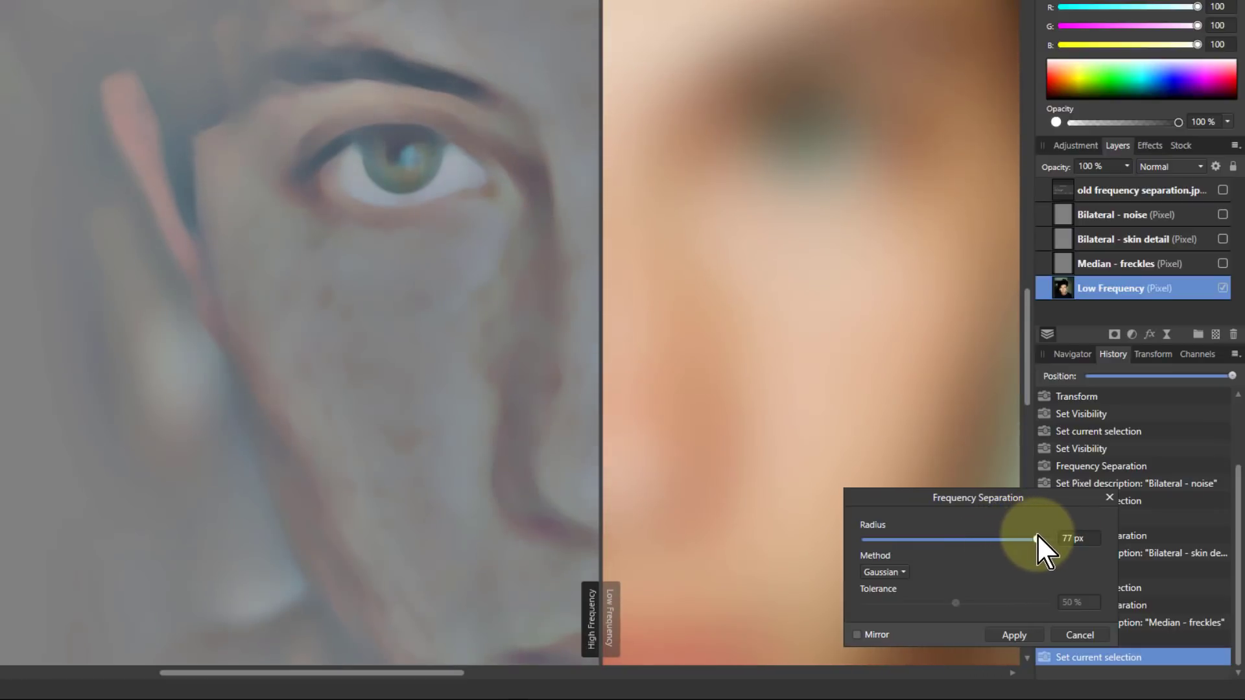
{"action": "mouse_move", "coordinate": [1037, 534]}
{"action": "left_mouse_down"}
{"action": "mouse_move", "coordinate": [1006, 532]}
{"action": "mouse_move", "coordinate": [1036, 535]}
{"action": "mouse_move", "coordinate": [1006, 519]}
{"action": "mouse_move", "coordinate": [811, 230]}
{"action": "mouse_move", "coordinate": [1010, 559]}
{"action": "mouse_move", "coordinate": [1038, 540]}
{"action": "left_mouse_up"}
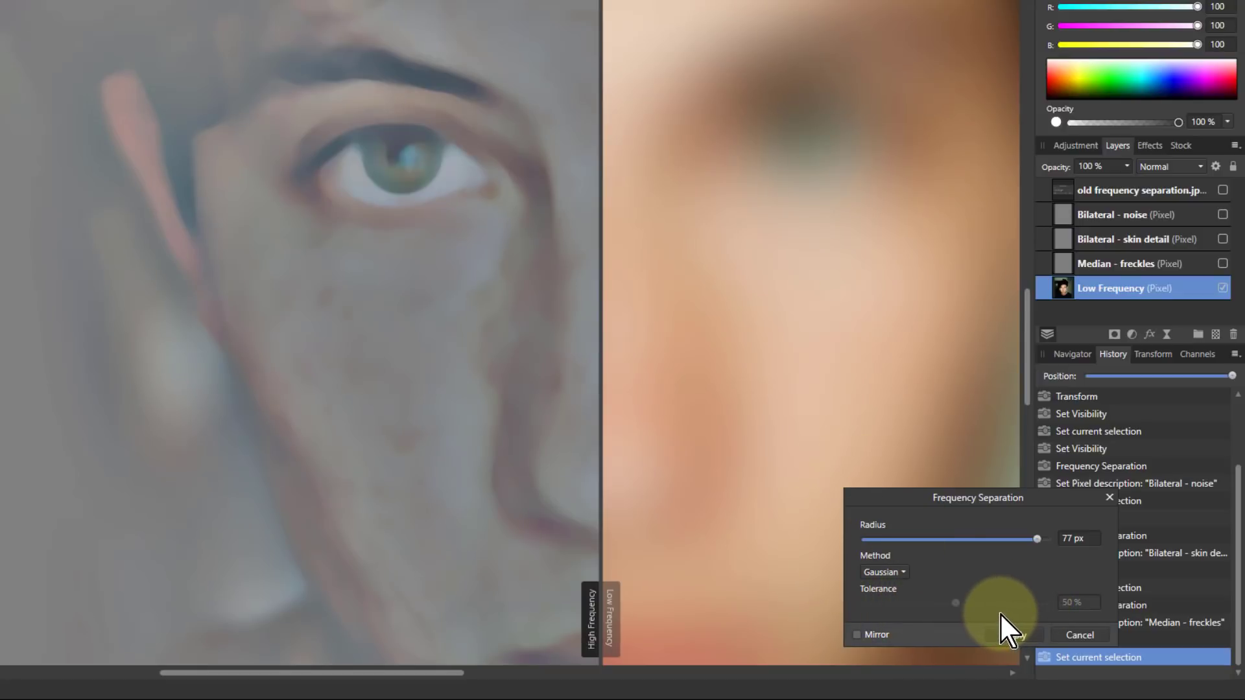
Apply the frequency separation and rename the new high-frequency layer 'Gaussian - last detail'
{"action": "left_click", "coordinate": [1014, 635]}
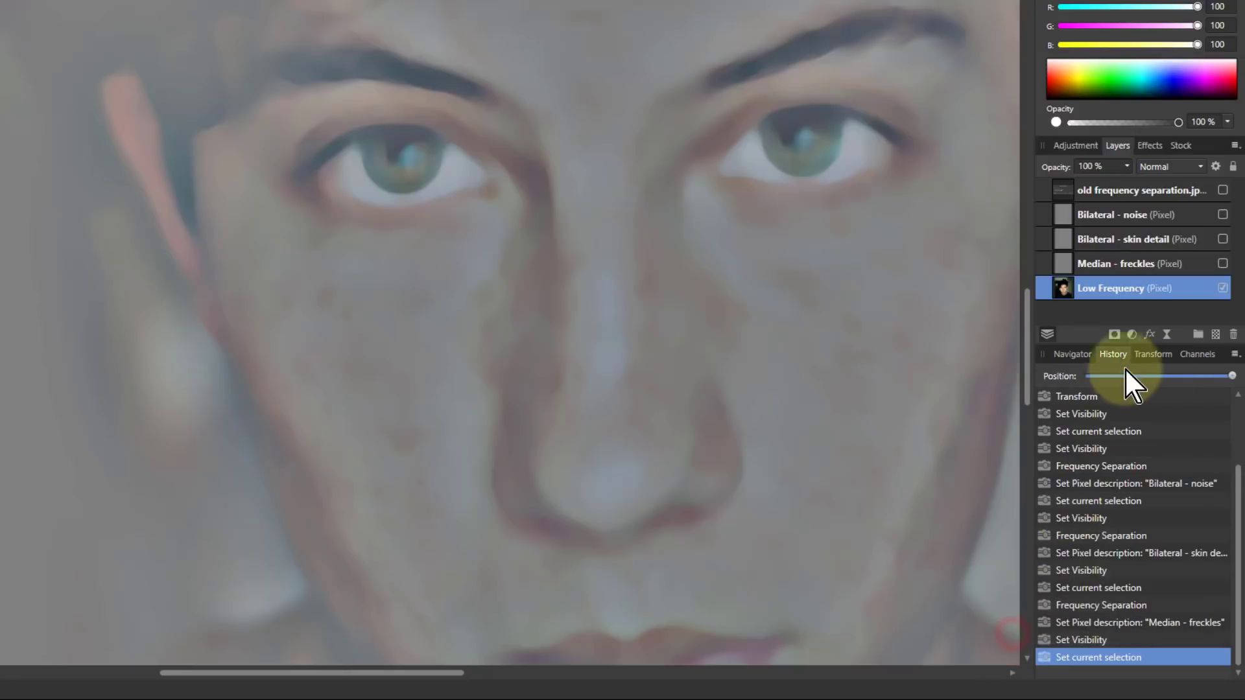
{"action": "double_click", "coordinate": [1134, 287]}
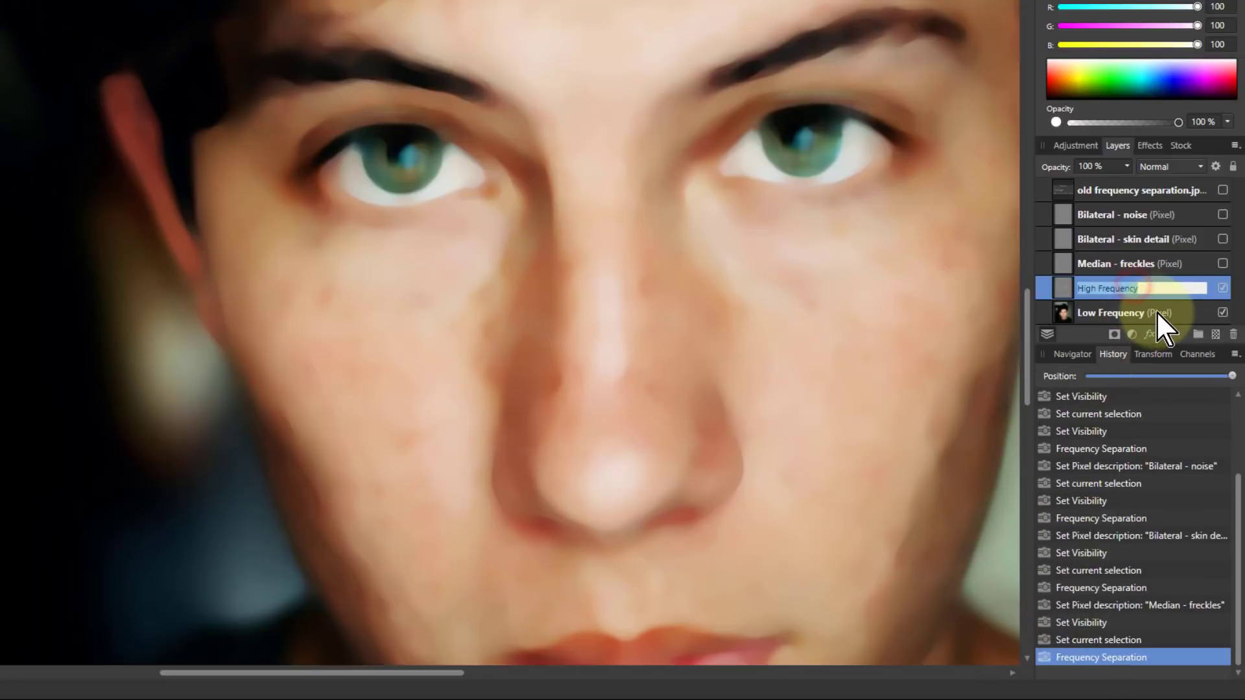
{"action": "type", "text": "Gaussian -"}
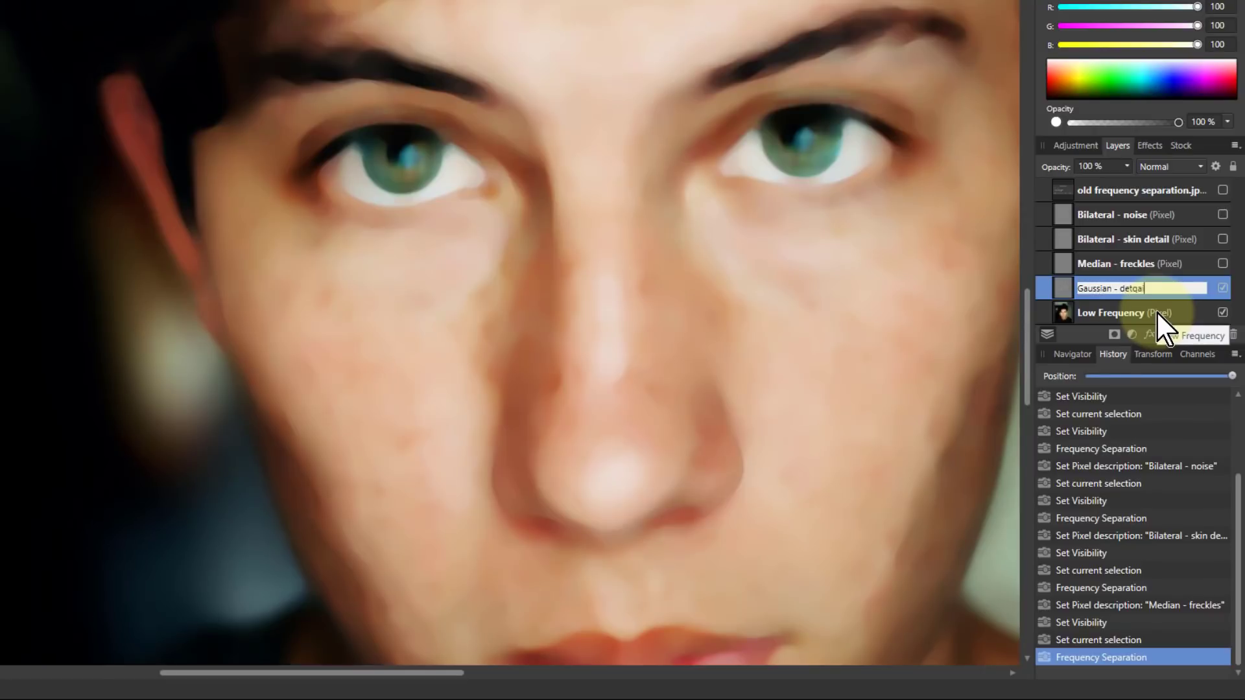
{"action": "type", "text": " last"}
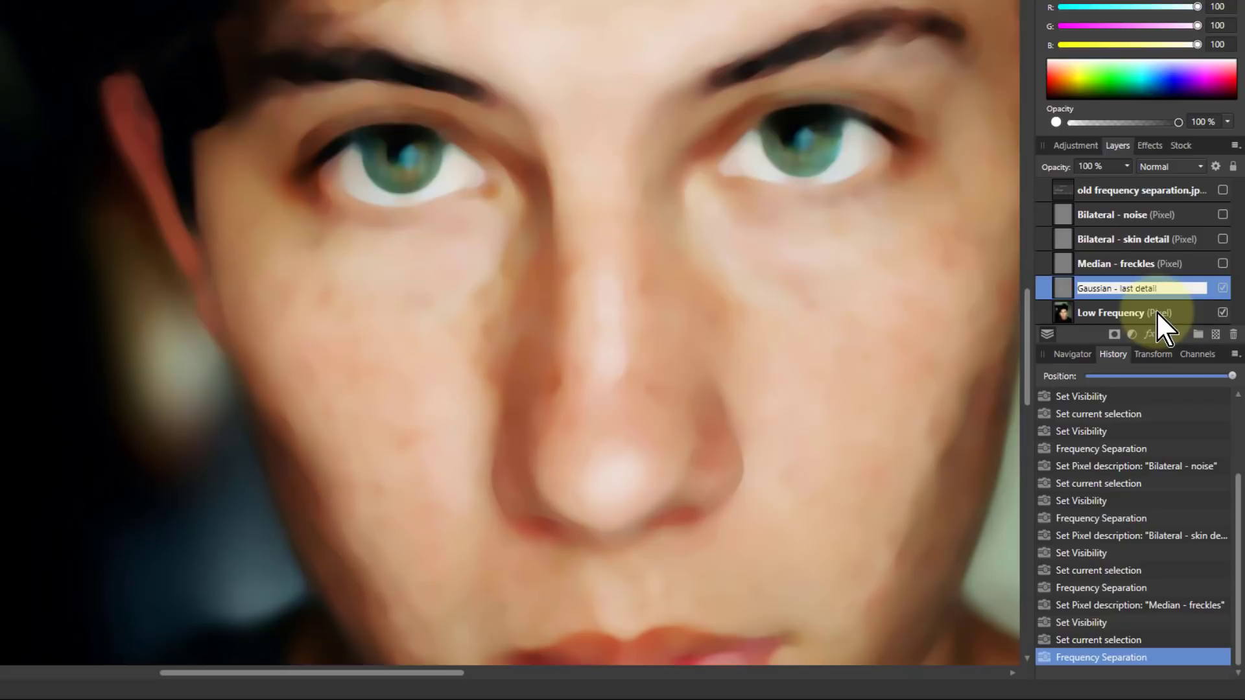
{"action": "key", "text": "Return"}
Rename the Low Frequency layer to 'Gaussian - remaining colour'
{"action": "left_click", "coordinate": [1129, 311]}
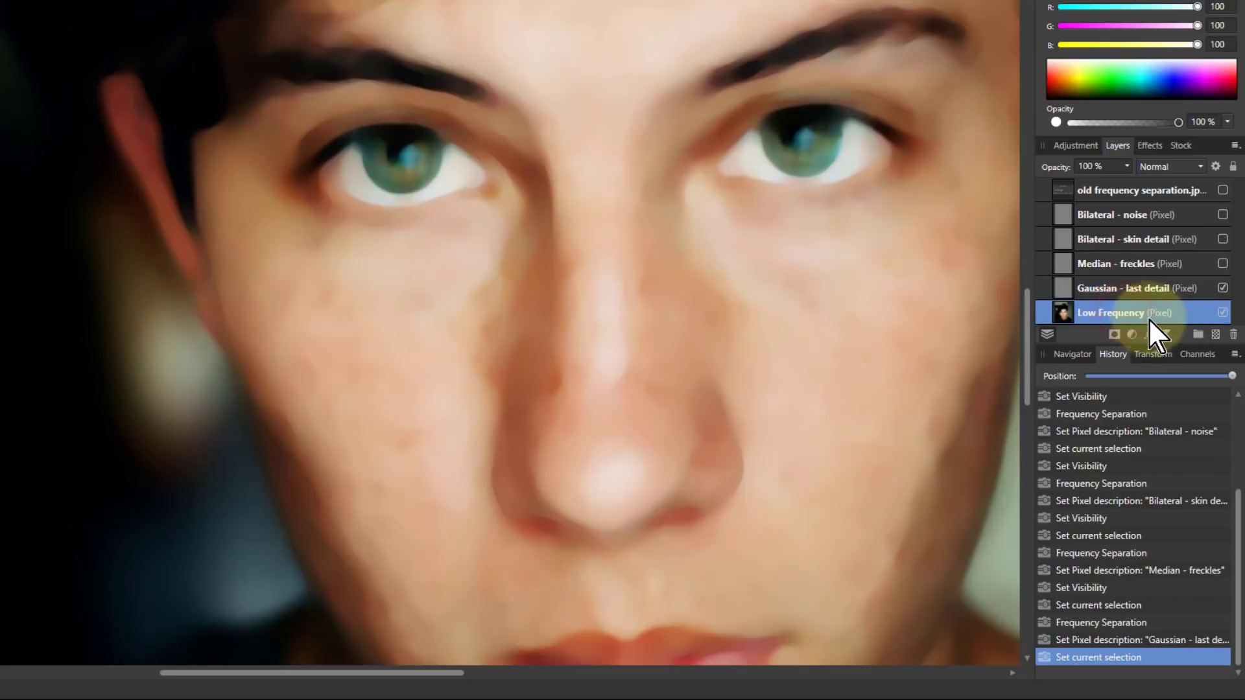
{"action": "double_click", "coordinate": [1161, 313]}
{"action": "type", "text": "Gaussian - remaining co"}
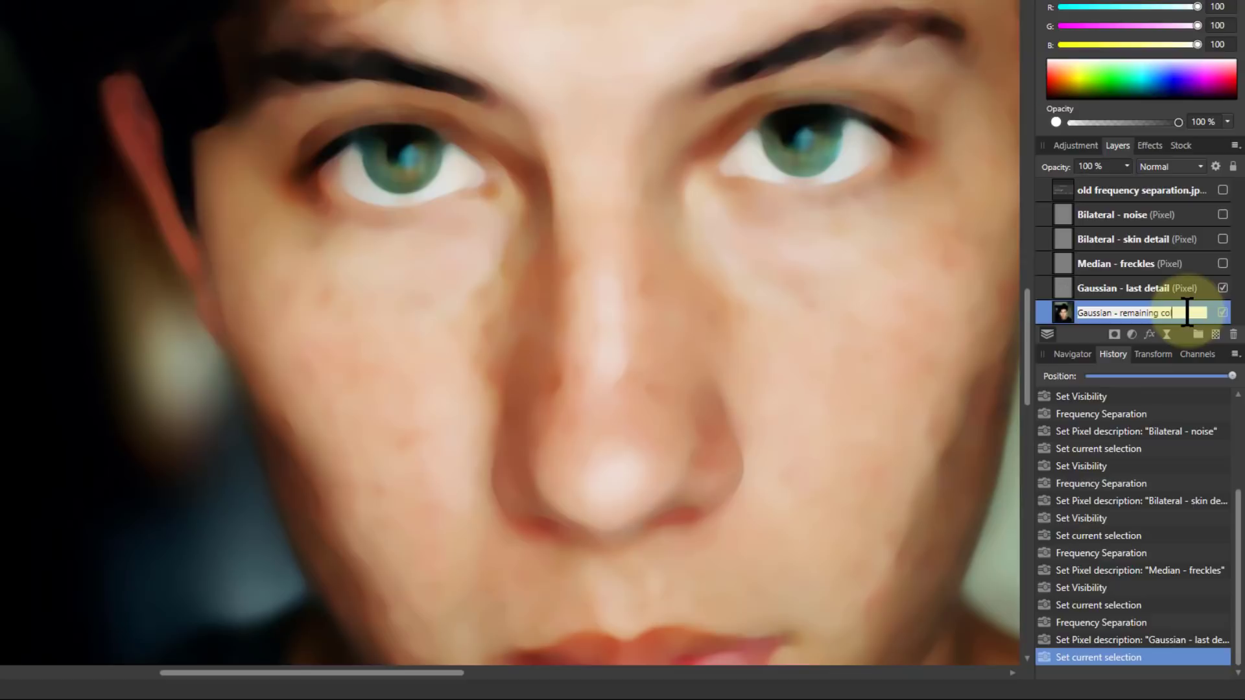
{"action": "type", "text": "lour"}
{"action": "key", "text": "Return"}
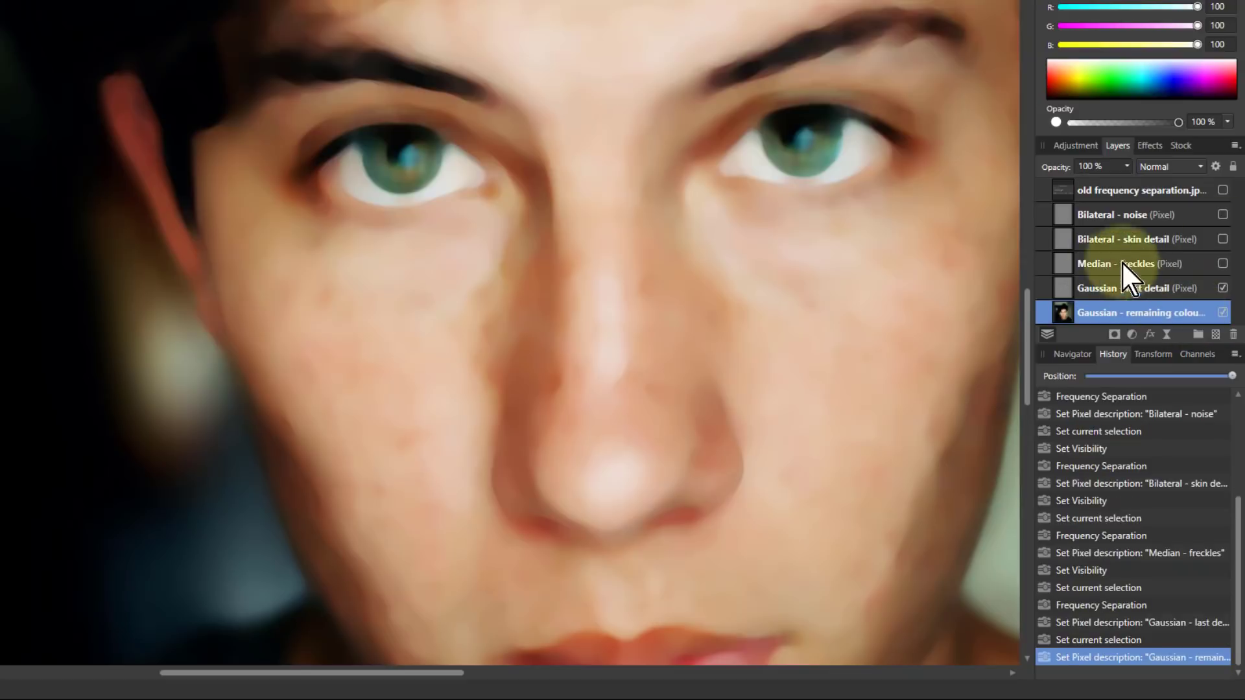
Make the Bilateral - noise, Bilateral - skin detail and Median - freckles layers visible again
{"action": "left_click", "coordinate": [1223, 214]}
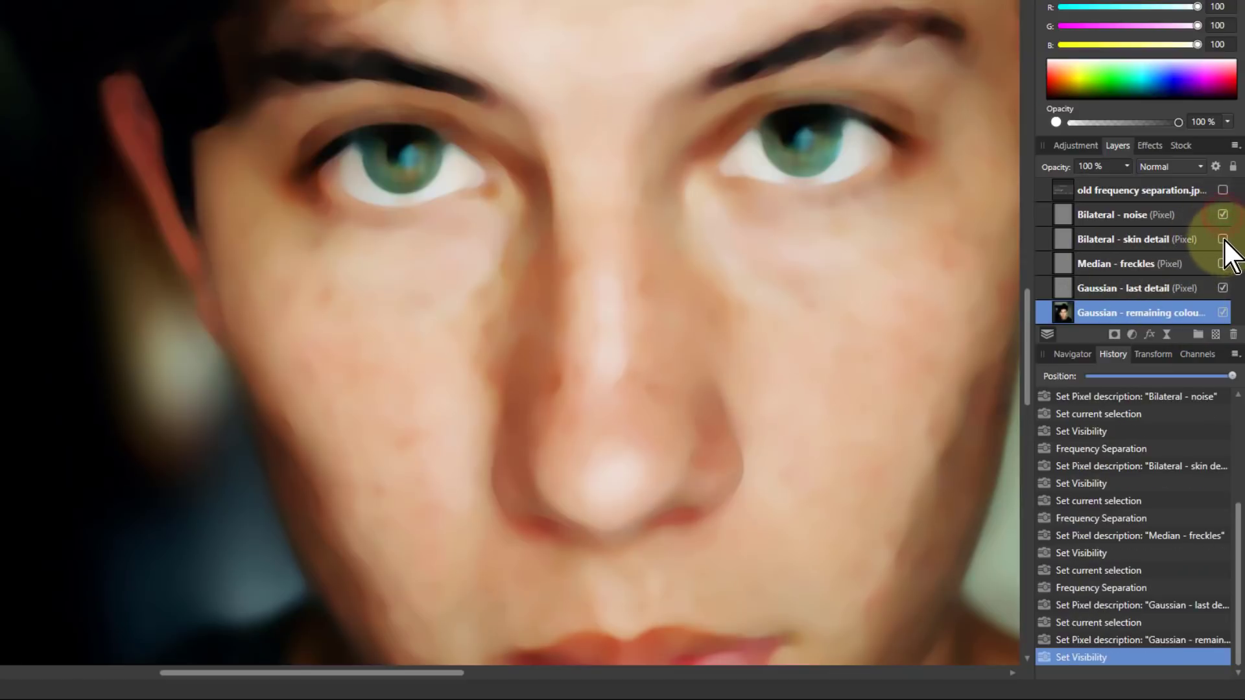
{"action": "left_click", "coordinate": [1222, 239]}
{"action": "left_click", "coordinate": [1222, 263]}
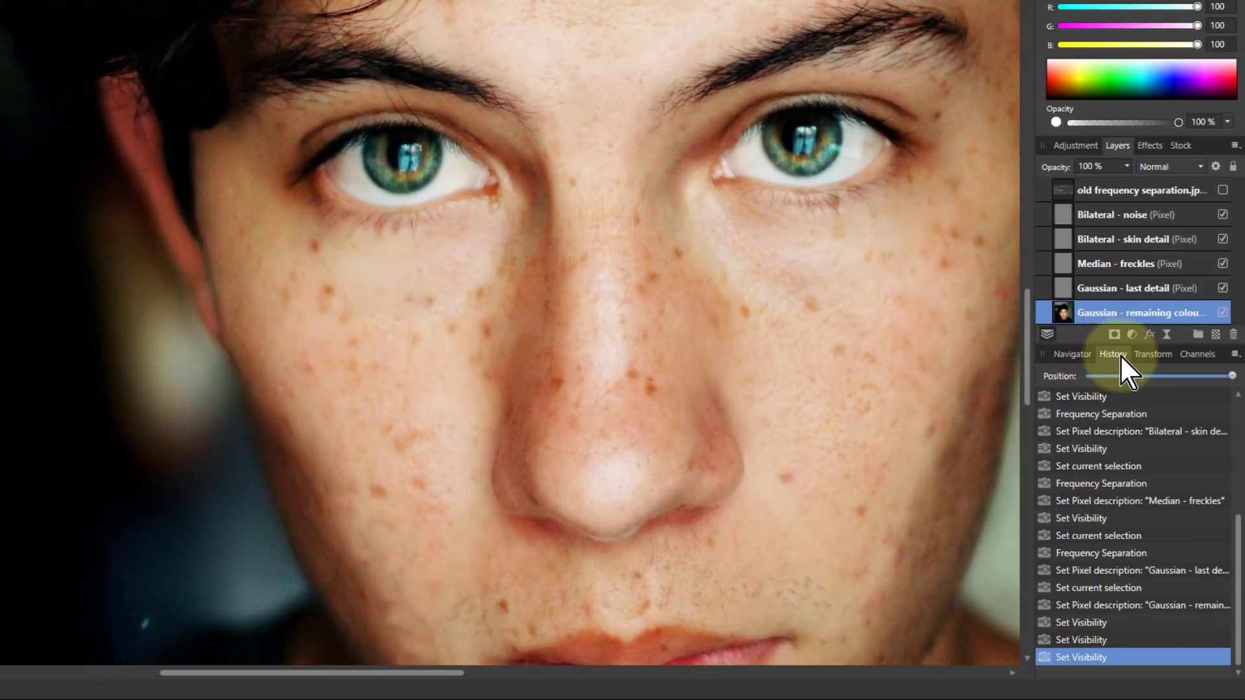
Select the Bilateral - noise layer and zoom in close on the left eye
{"action": "left_click", "coordinate": [1064, 214]}
{"action": "scroll", "coordinate": [393, 162], "scroll_direction": "up", "scroll_amount": 2}
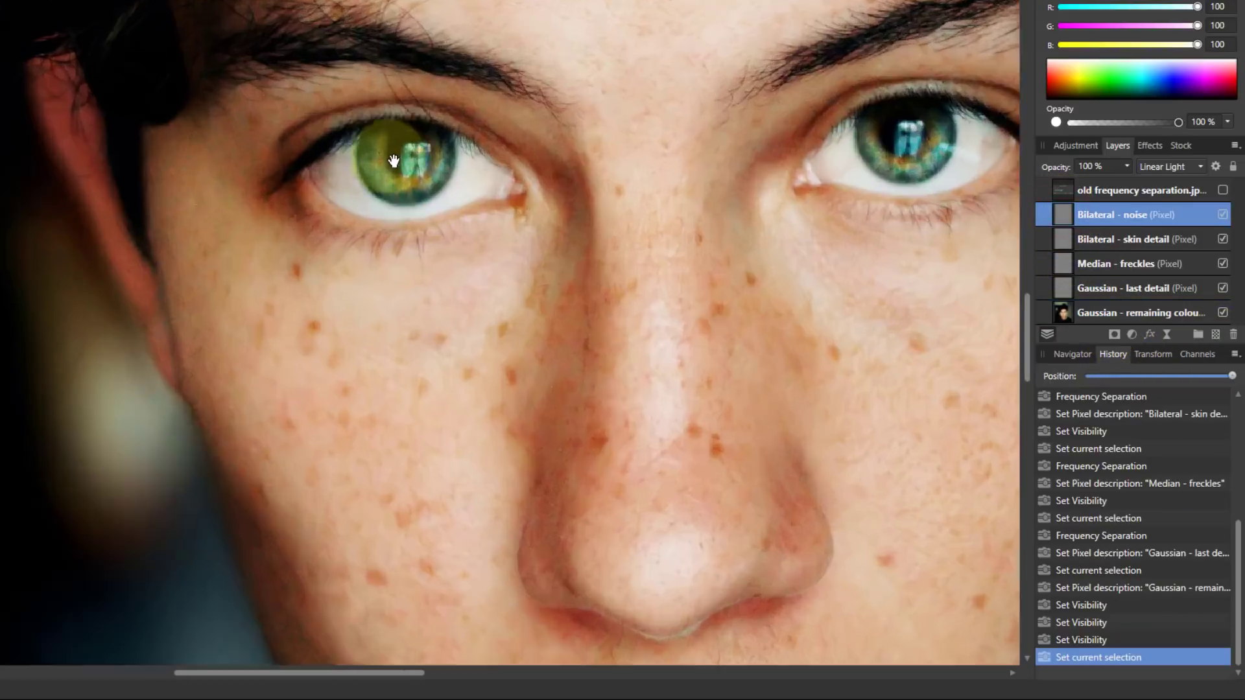
{"action": "scroll", "coordinate": [392, 163], "scroll_direction": "up", "scroll_amount": 3}
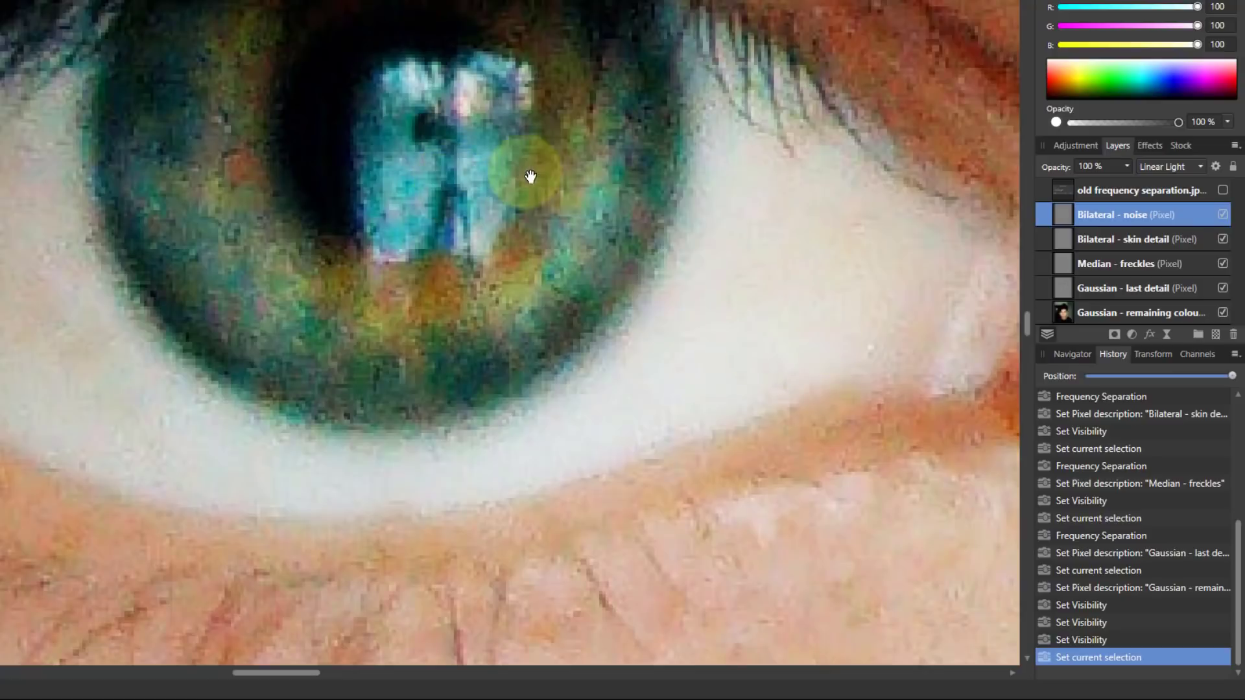
{"action": "scroll", "coordinate": [531, 176], "scroll_direction": "up", "scroll_amount": 2}
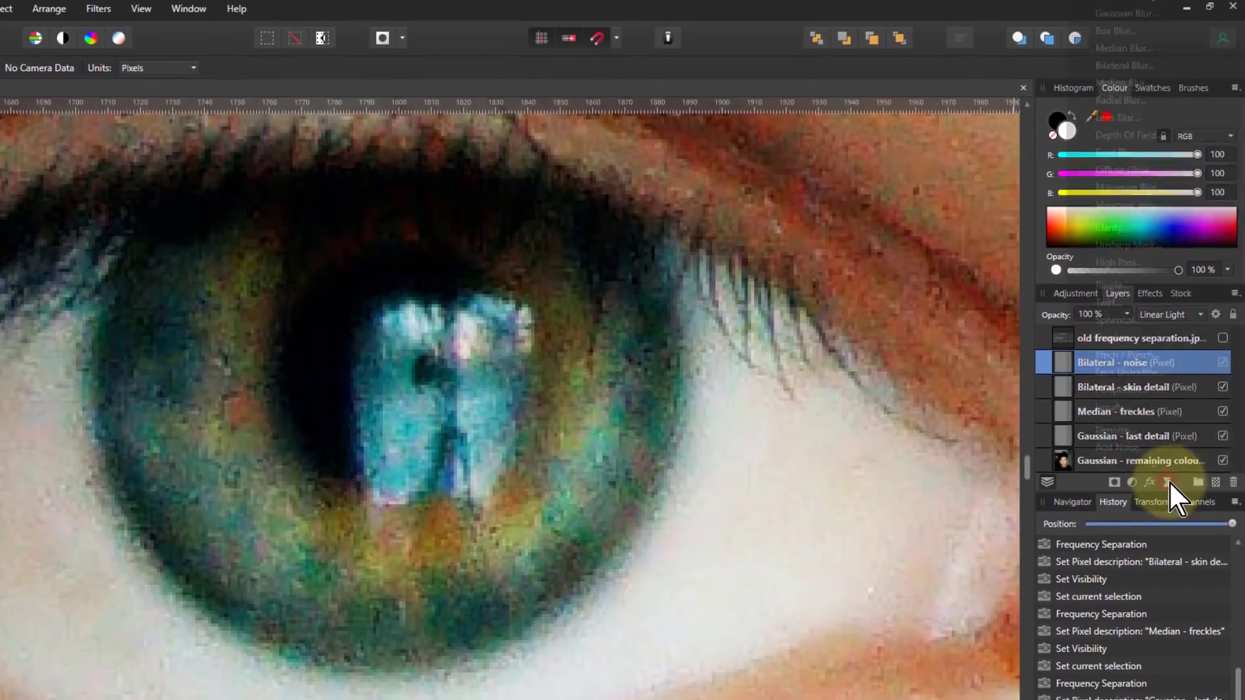
Add a live Gaussian Blur with a 0.2 px radius to the Bilateral - noise layer
{"action": "left_click", "coordinate": [1167, 334]}
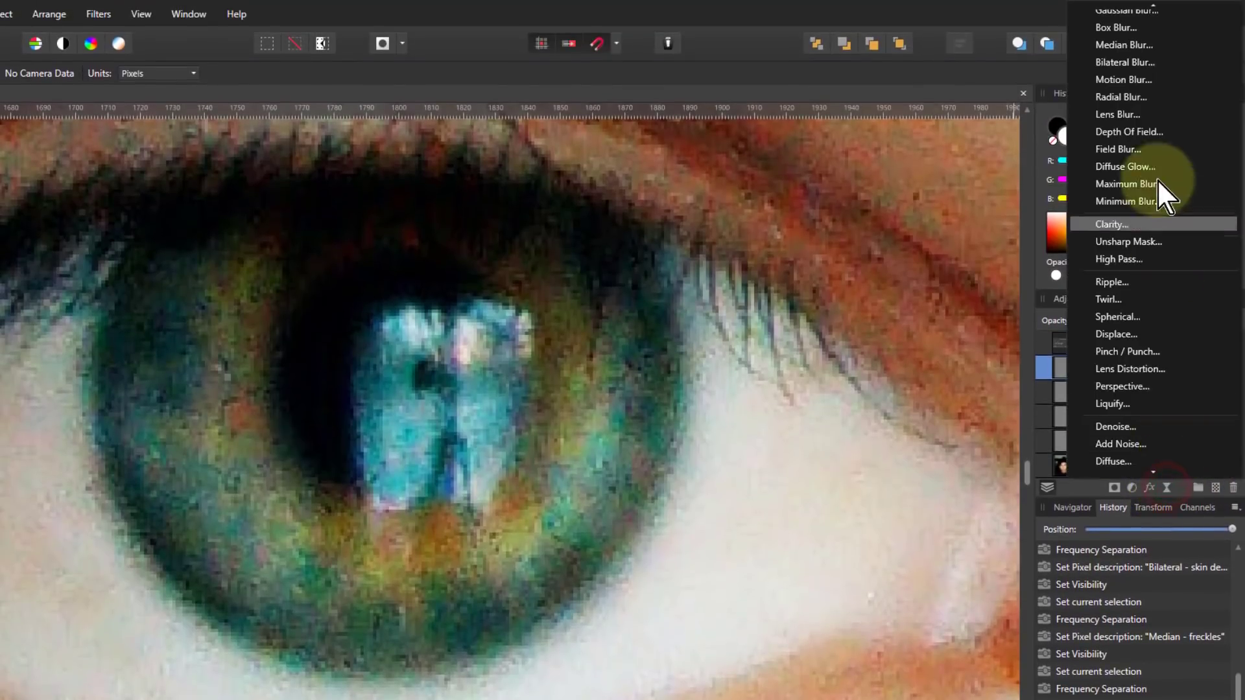
{"action": "left_click", "coordinate": [1126, 9]}
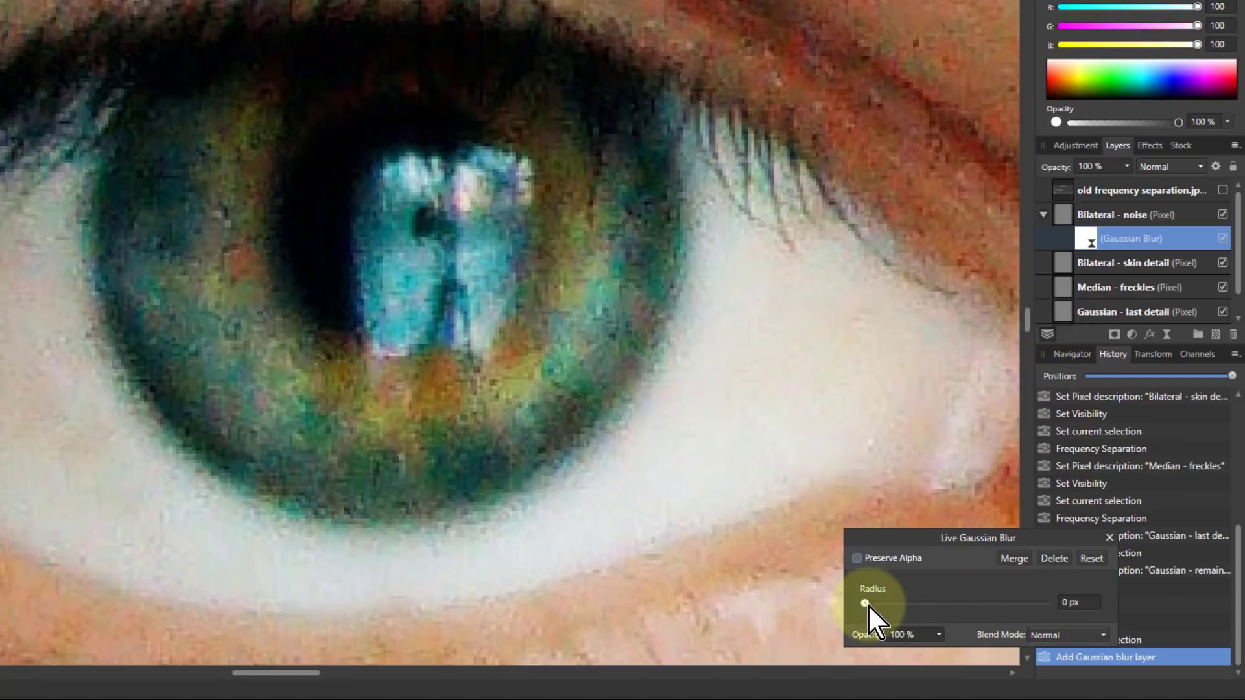
{"action": "left_click", "coordinate": [866, 603]}
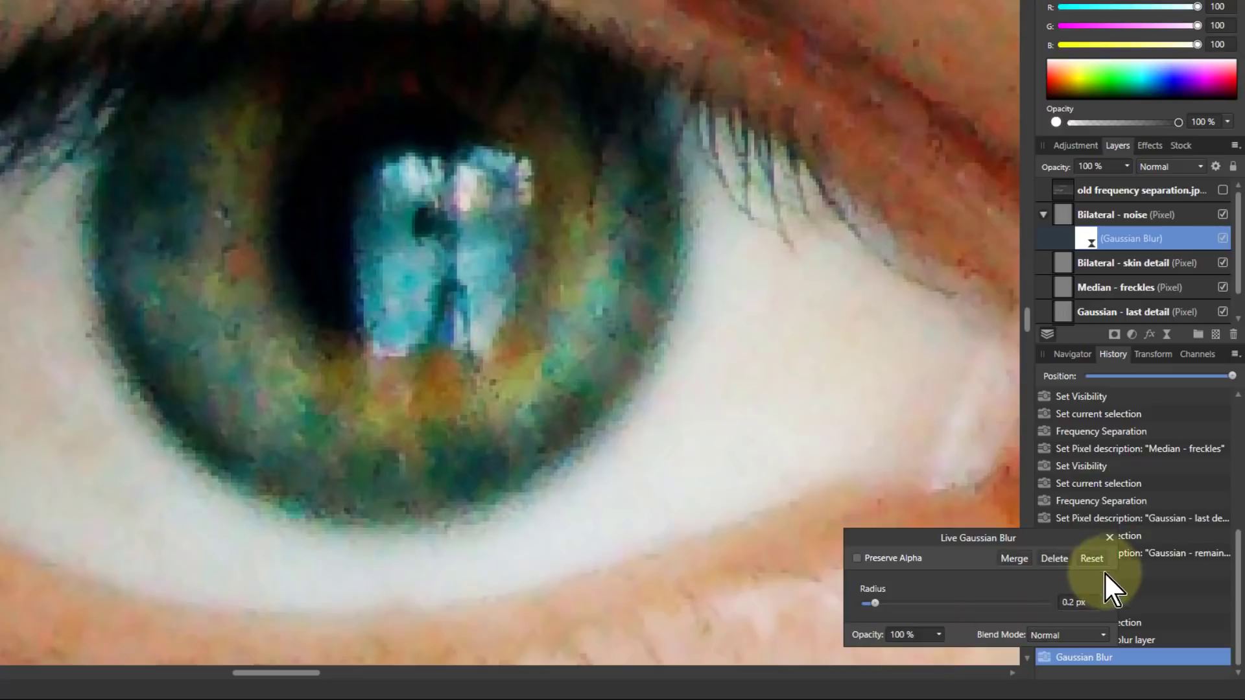
{"action": "left_click", "coordinate": [1110, 538]}
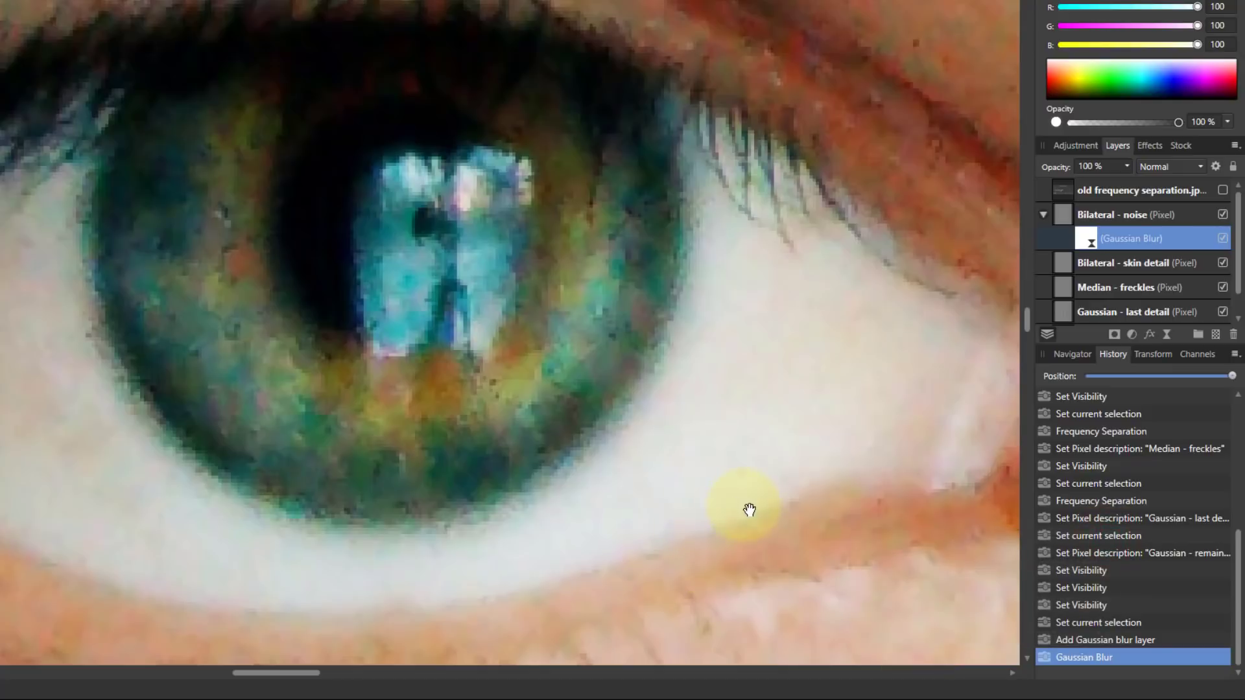
Fit the portrait to view, then solo the Median - freckles layer as a grey detail map
{"action": "key", "text": "ctrl+0"}
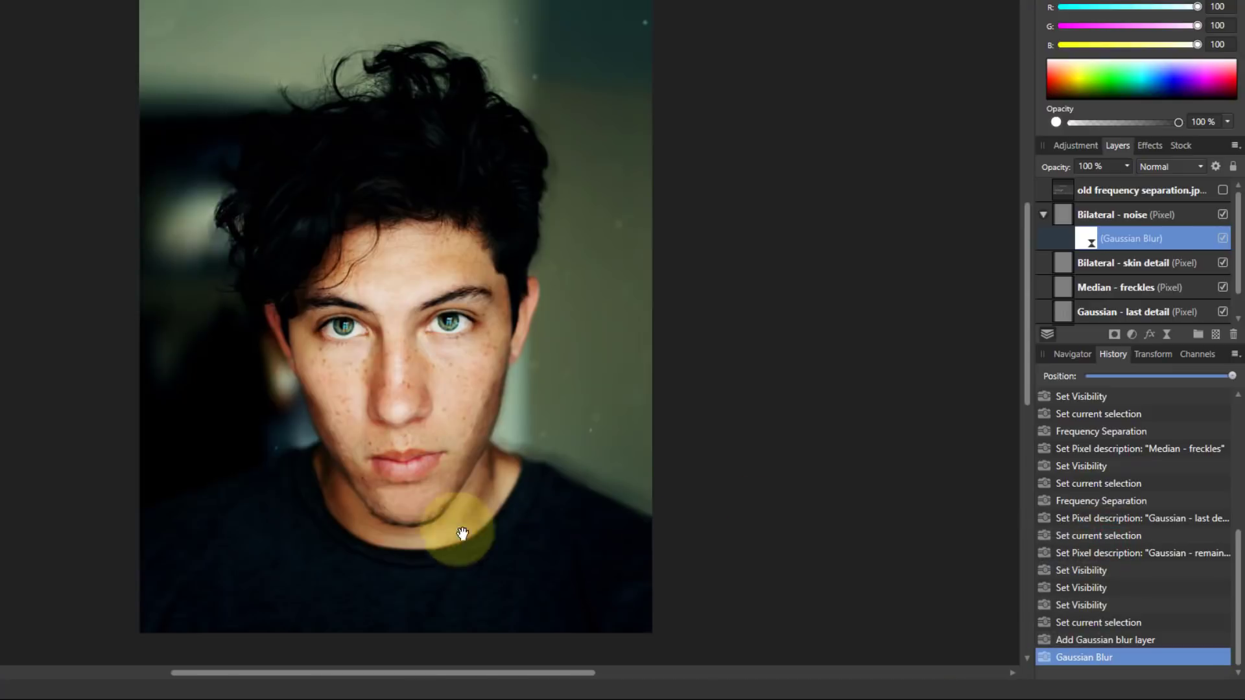
{"action": "scroll", "coordinate": [399, 393], "scroll_direction": "up", "scroll_amount": 2}
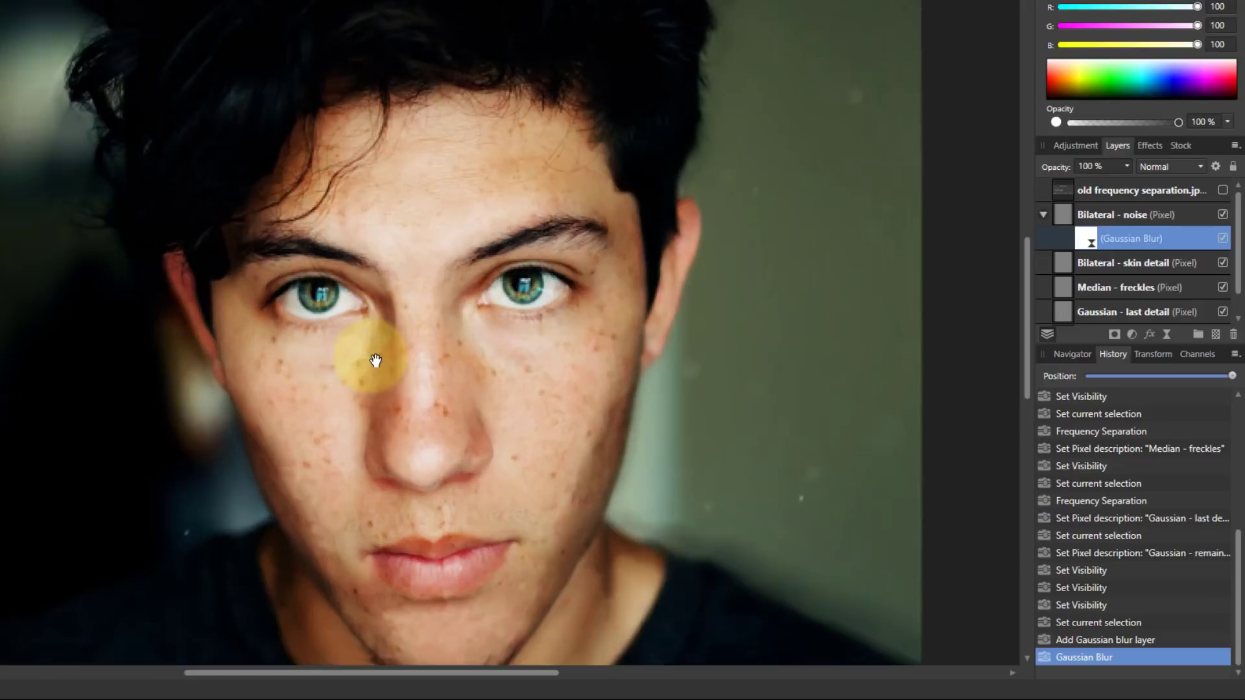
{"action": "scroll", "coordinate": [441, 409], "scroll_direction": "up", "scroll_amount": 1}
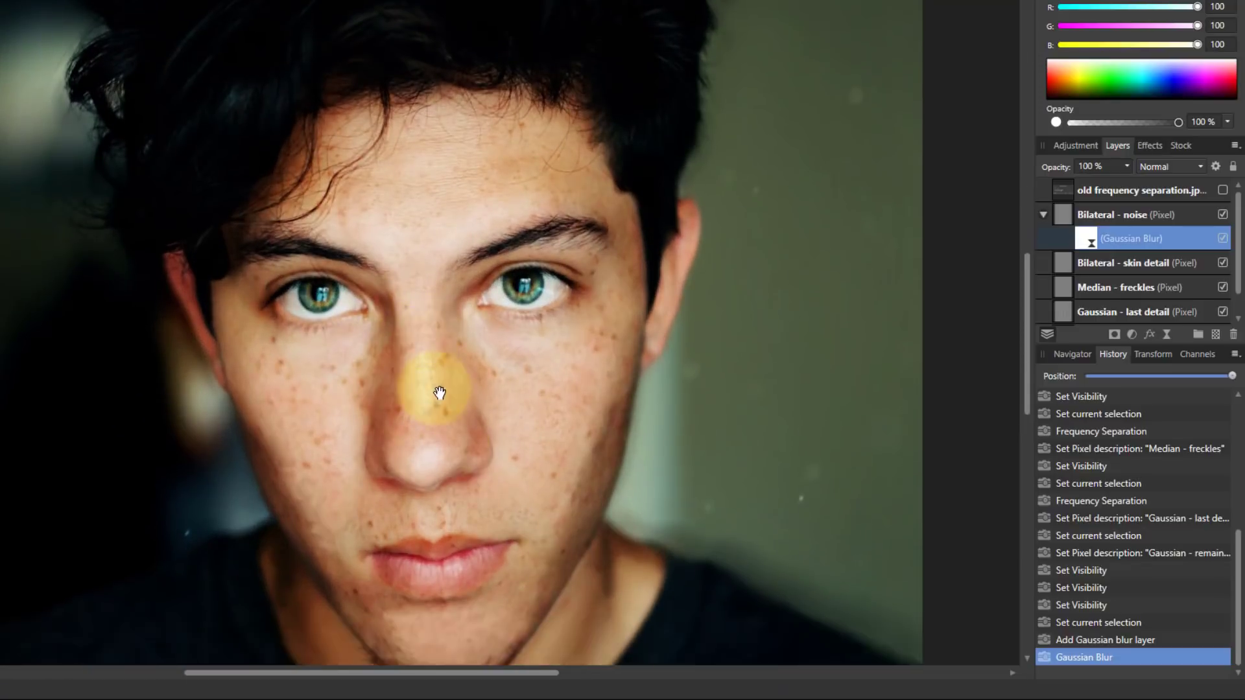
{"action": "scroll", "coordinate": [437, 389], "scroll_direction": "down", "scroll_amount": 3}
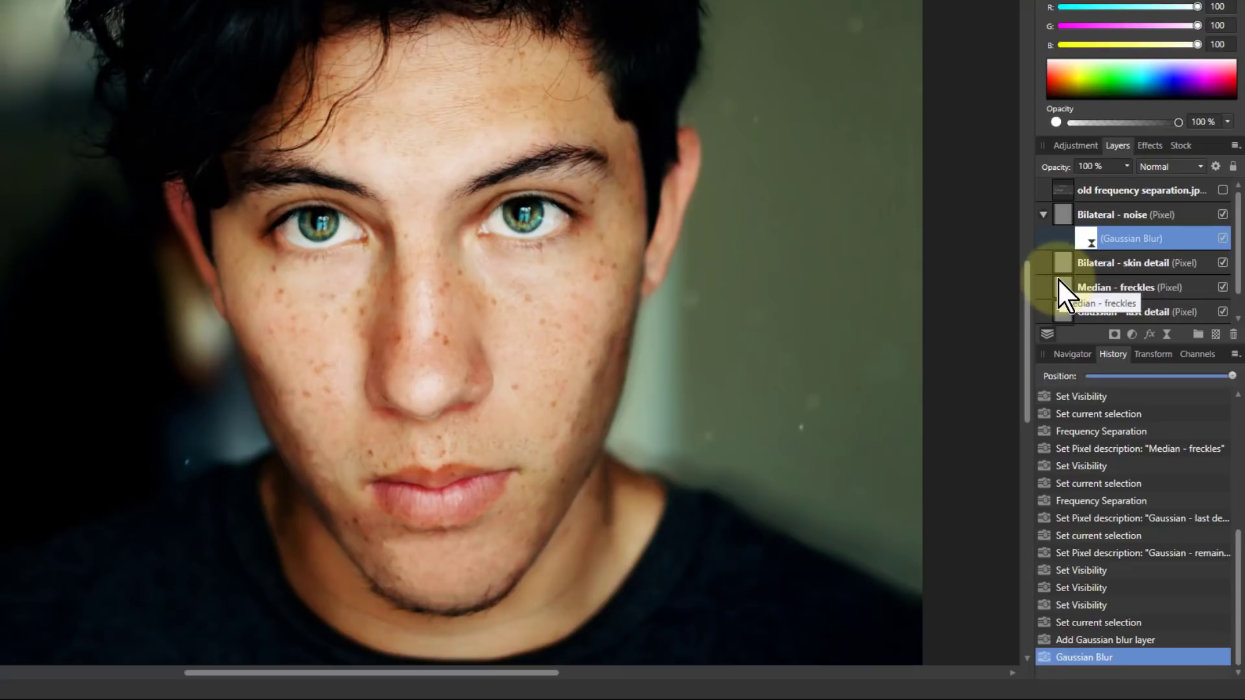
{"action": "left_click", "coordinate": [1078, 290]}
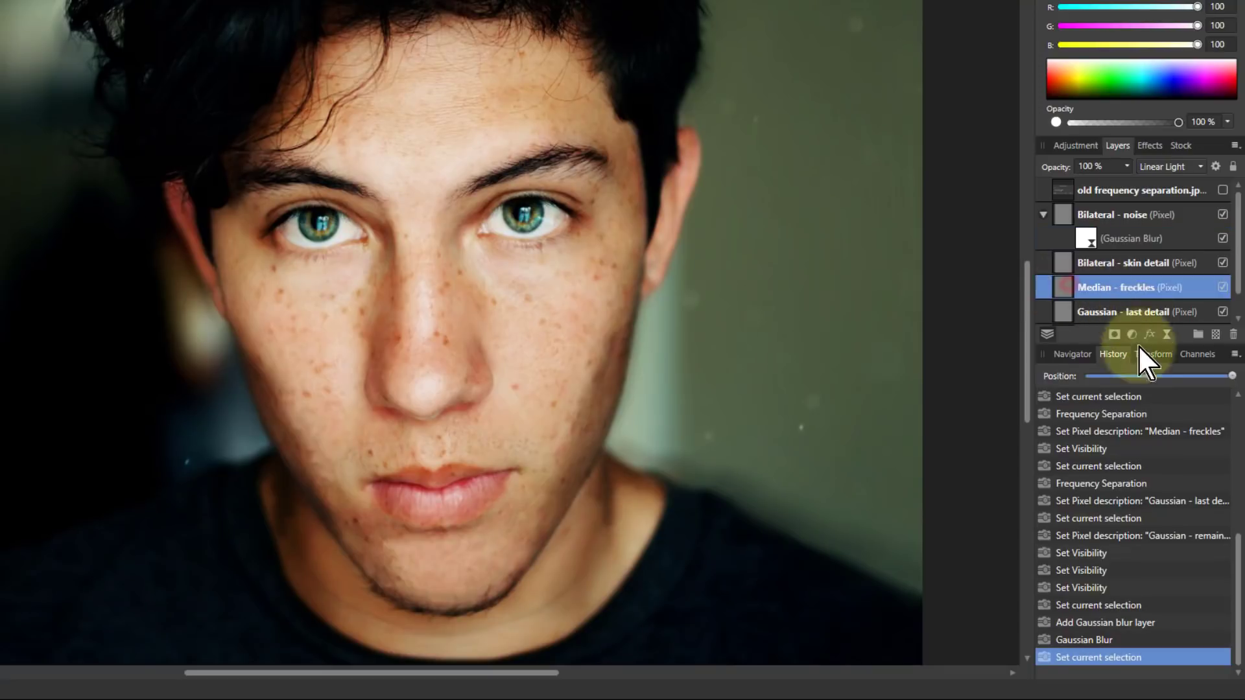
{"action": "left_click", "coordinate": [1061, 285], "text": "alt"}
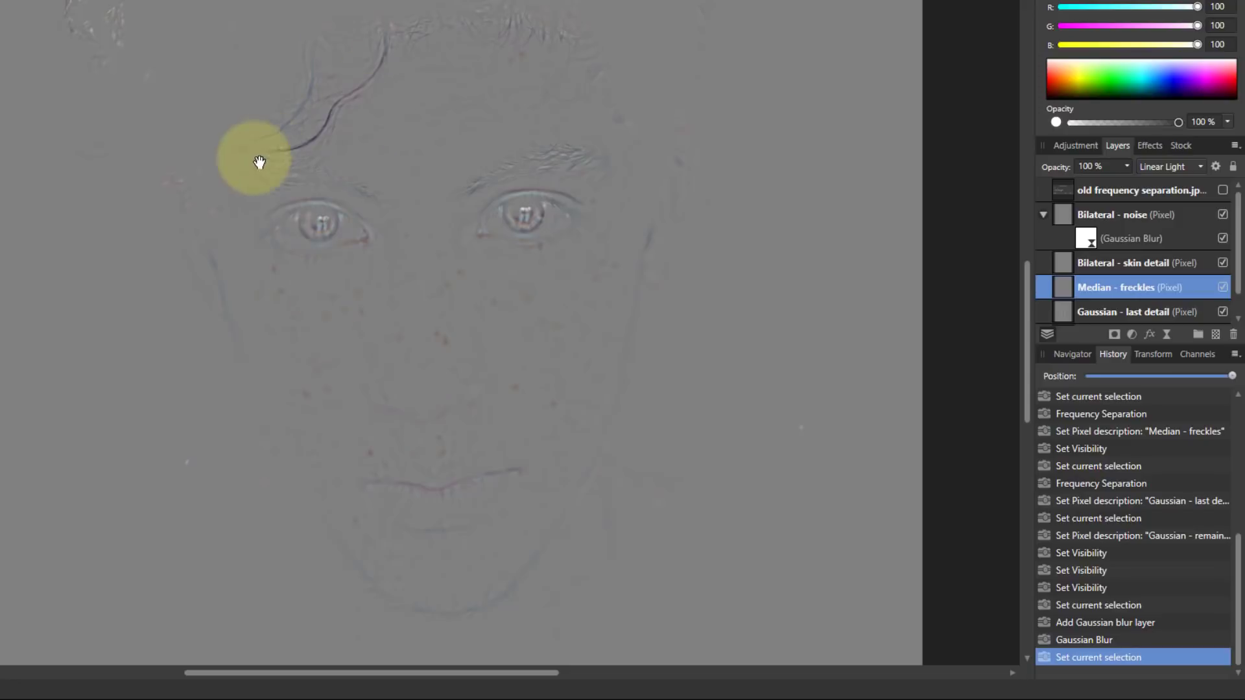
Back in full-colour view, set a grey Paint Brush at 17% opacity on Median - freckles
{"action": "left_click", "coordinate": [1063, 221]}
{"action": "left_click", "coordinate": [1065, 289]}
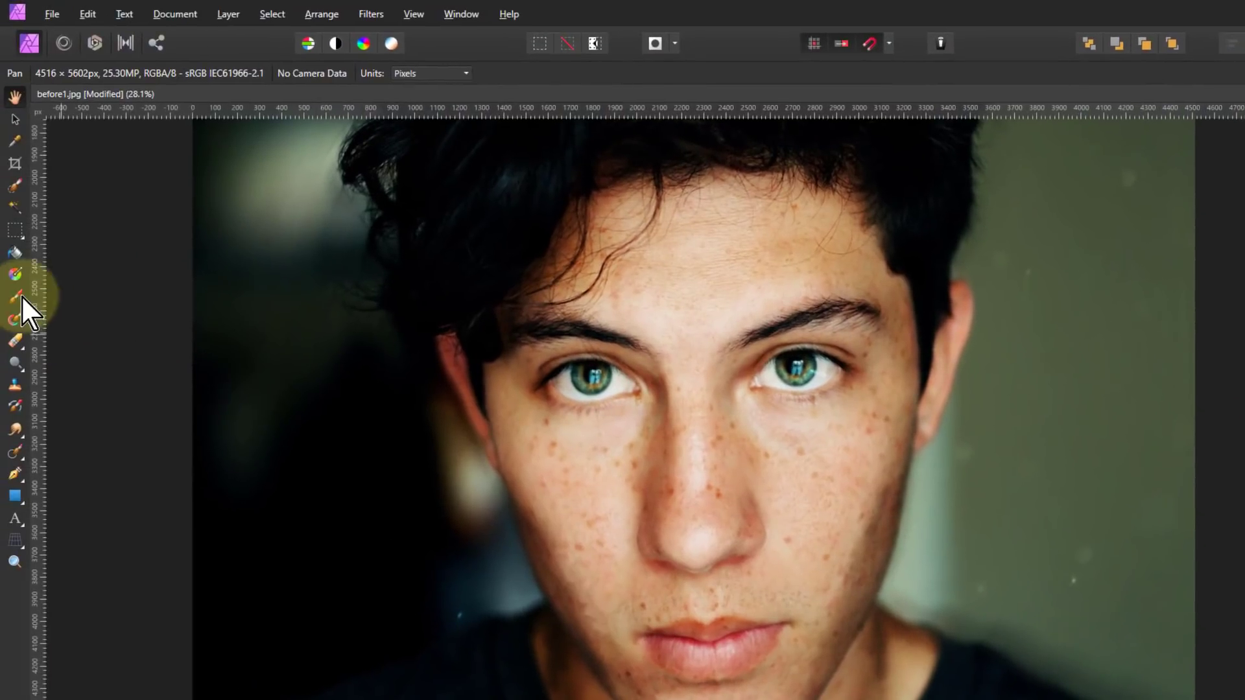
{"action": "left_click", "coordinate": [13, 296]}
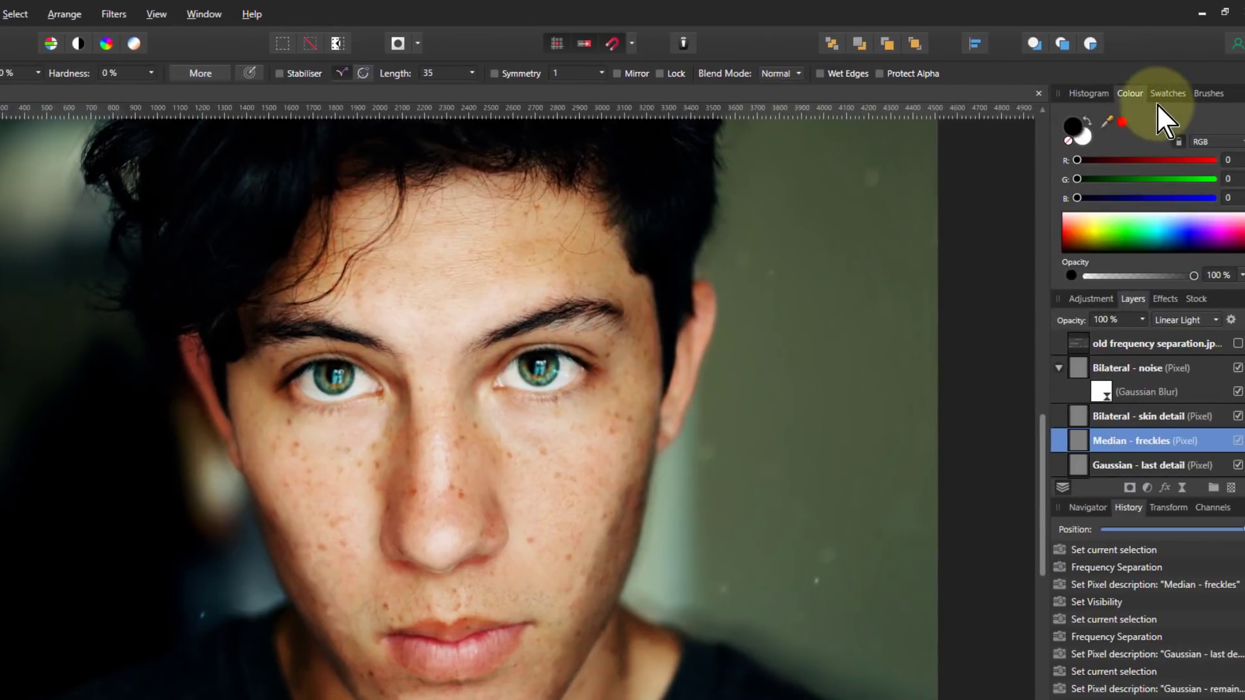
{"action": "left_click", "coordinate": [1169, 94]}
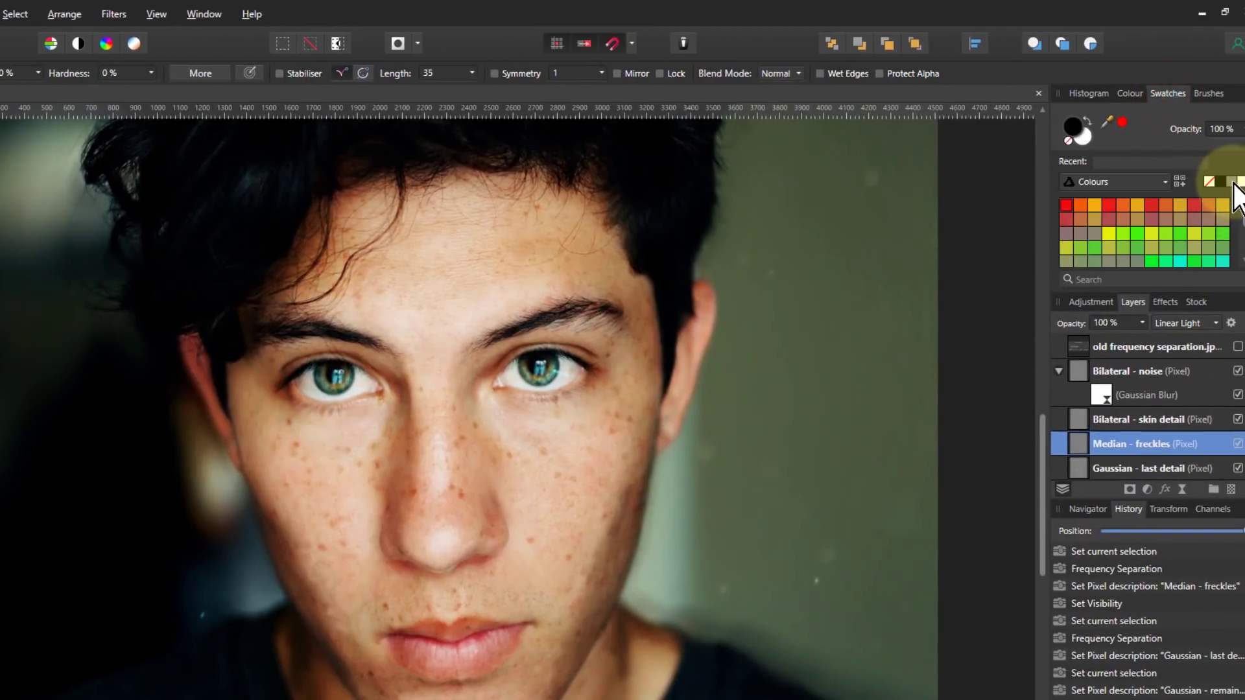
{"action": "left_click", "coordinate": [1232, 182]}
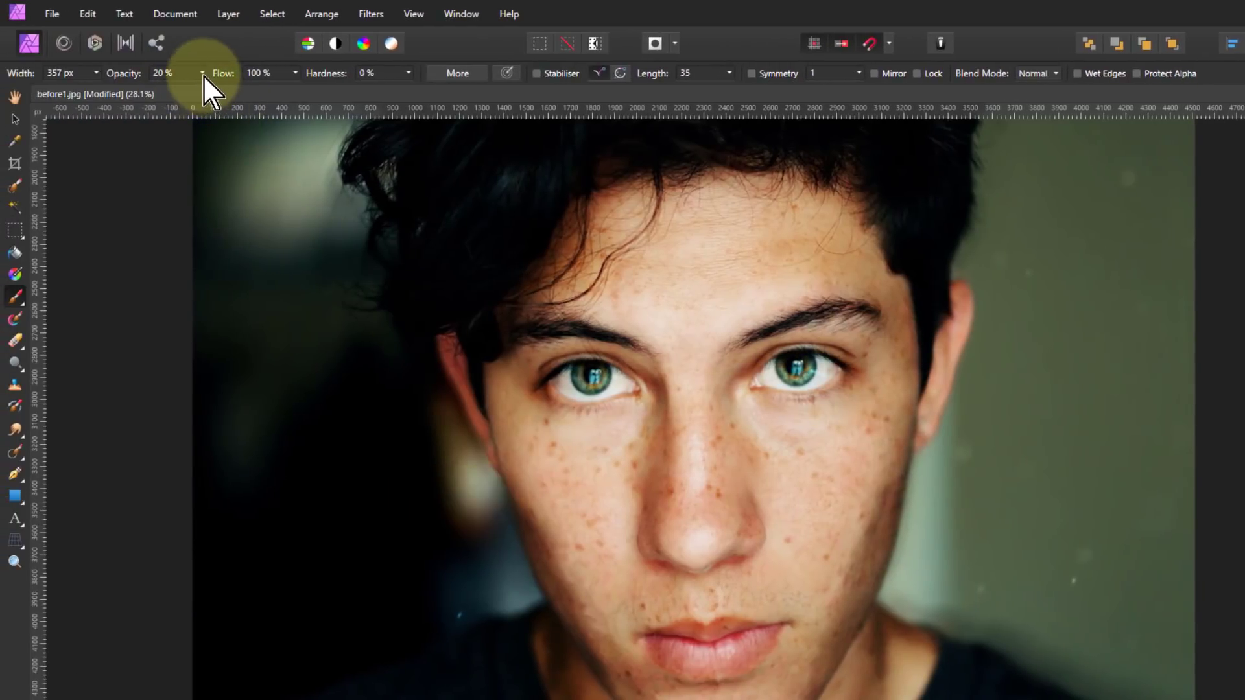
{"action": "left_click", "coordinate": [203, 73]}
{"action": "left_click_drag", "start_coordinate": [203, 90], "coordinate": [309, 91]}
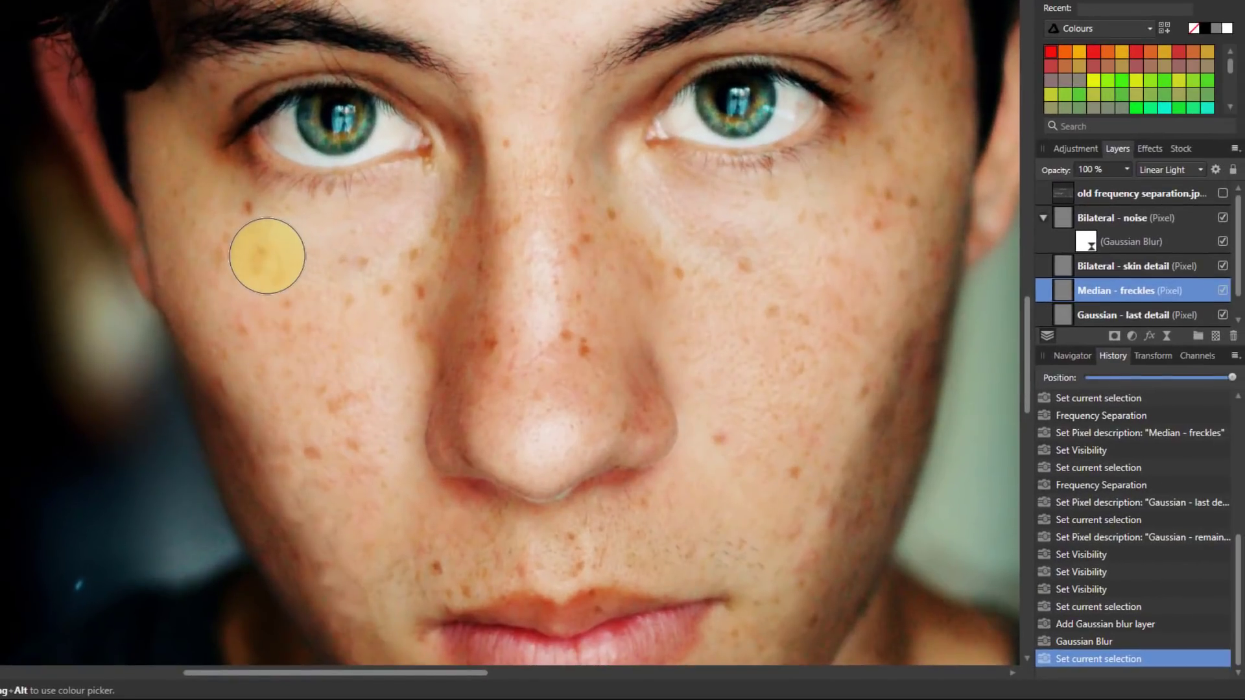
Paint grey over the freckles on both cheeks, the nose and below the eye
{"action": "left_click", "coordinate": [239, 220]}
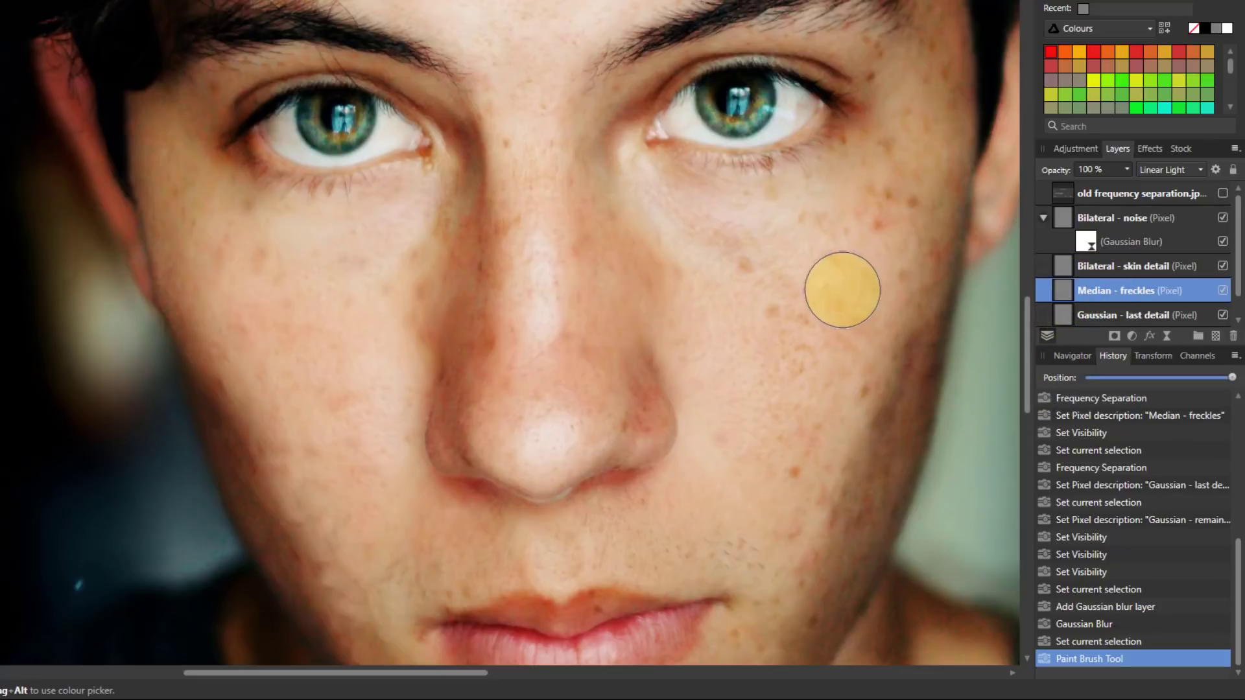
{"action": "left_click", "coordinate": [744, 277]}
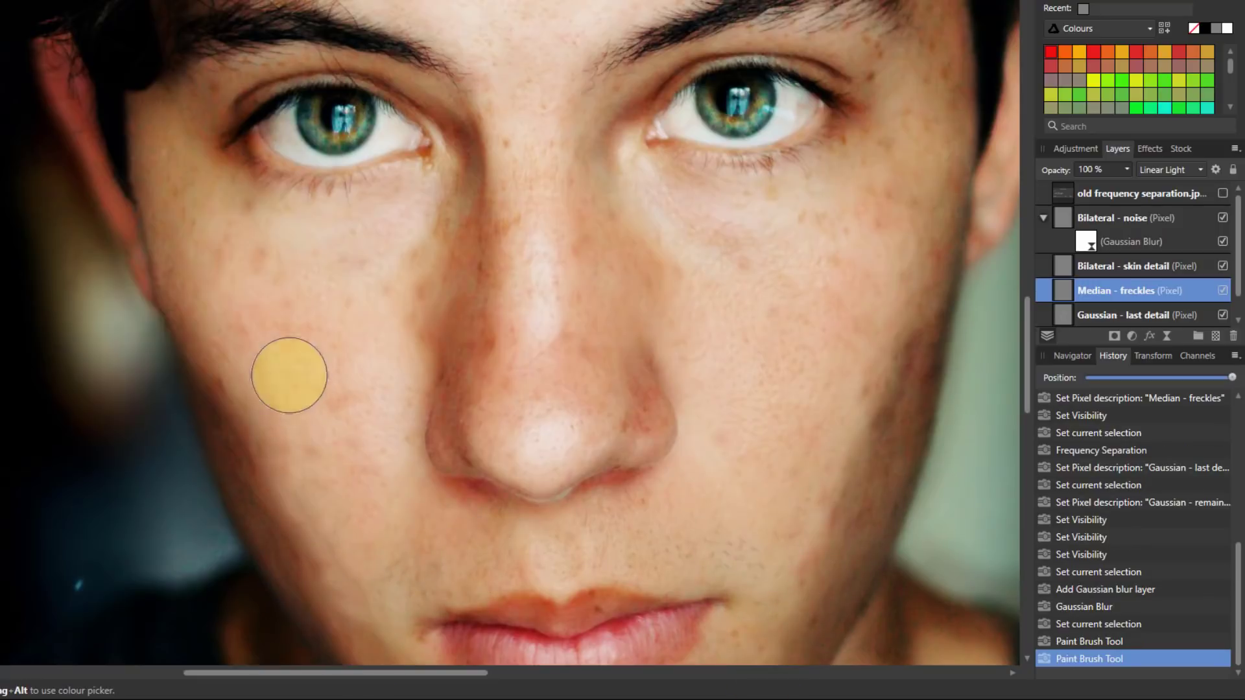
{"action": "left_click", "coordinate": [254, 261]}
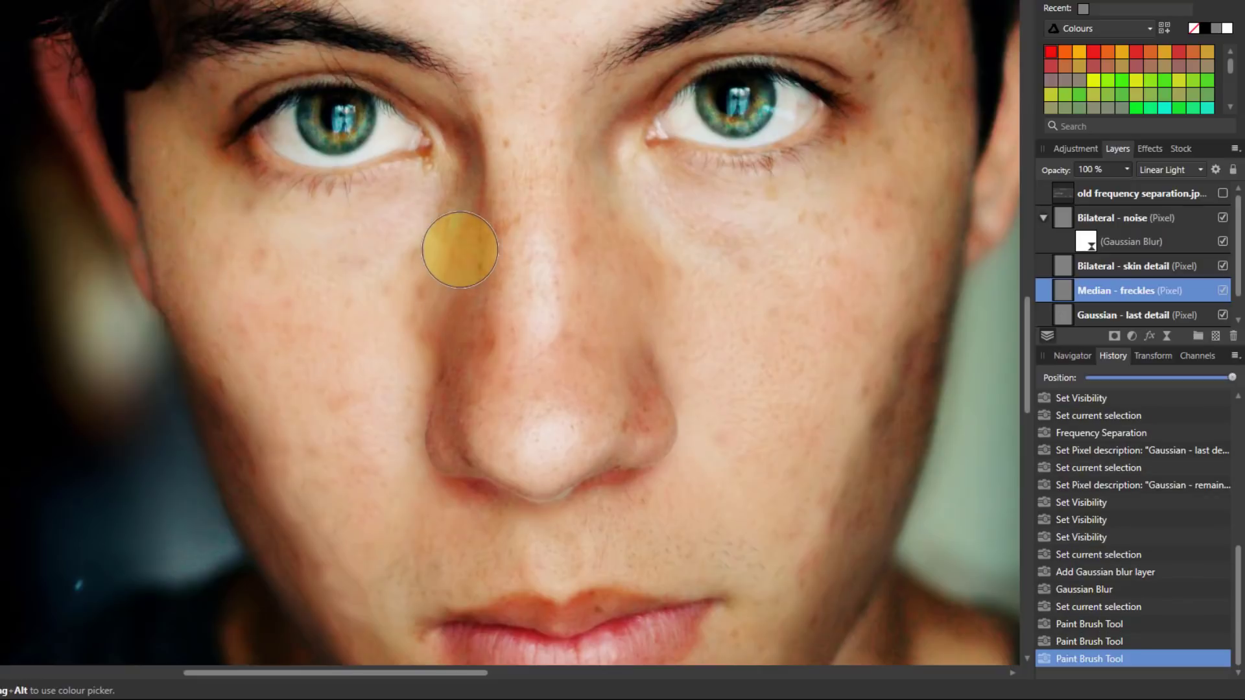
{"action": "left_click", "coordinate": [479, 270]}
{"action": "left_click", "coordinate": [487, 338]}
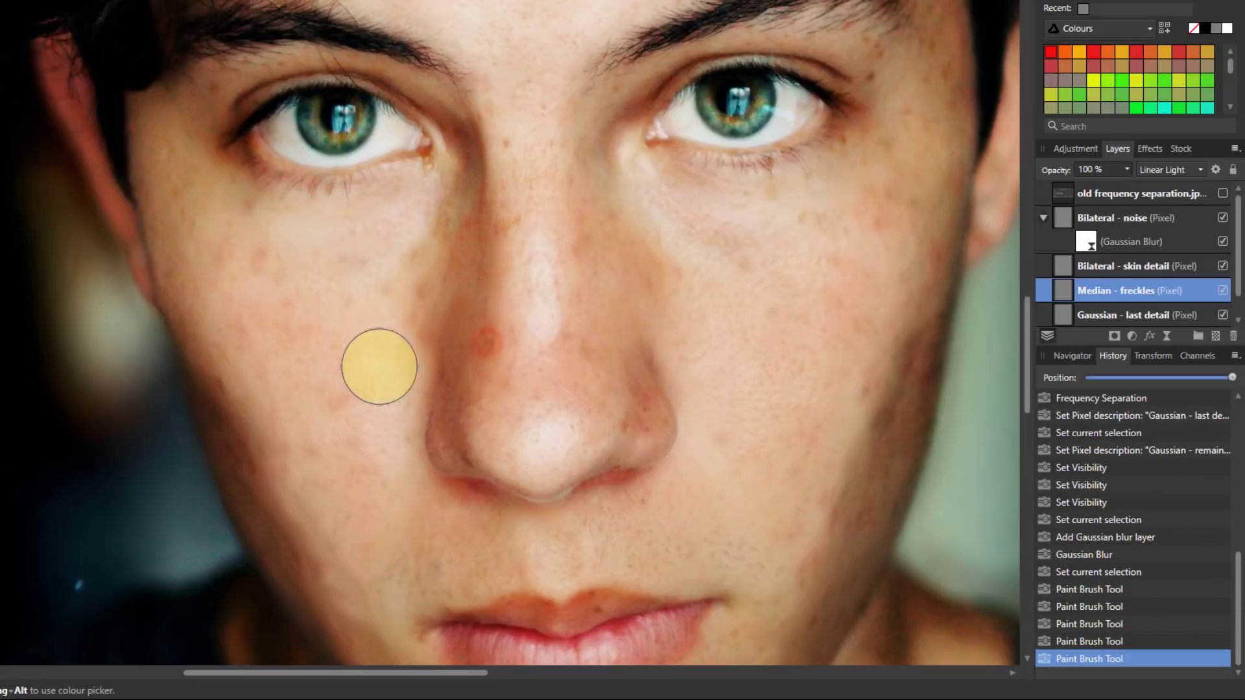
{"action": "left_click", "coordinate": [454, 246]}
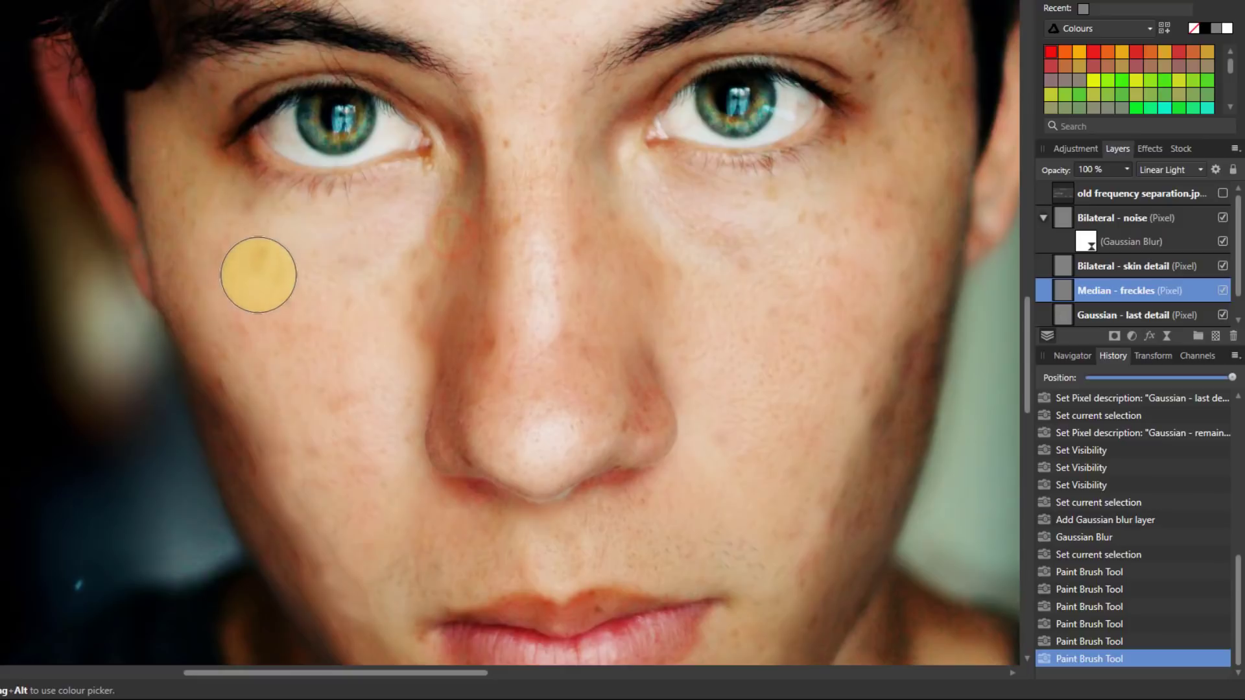
{"action": "left_click", "coordinate": [233, 213]}
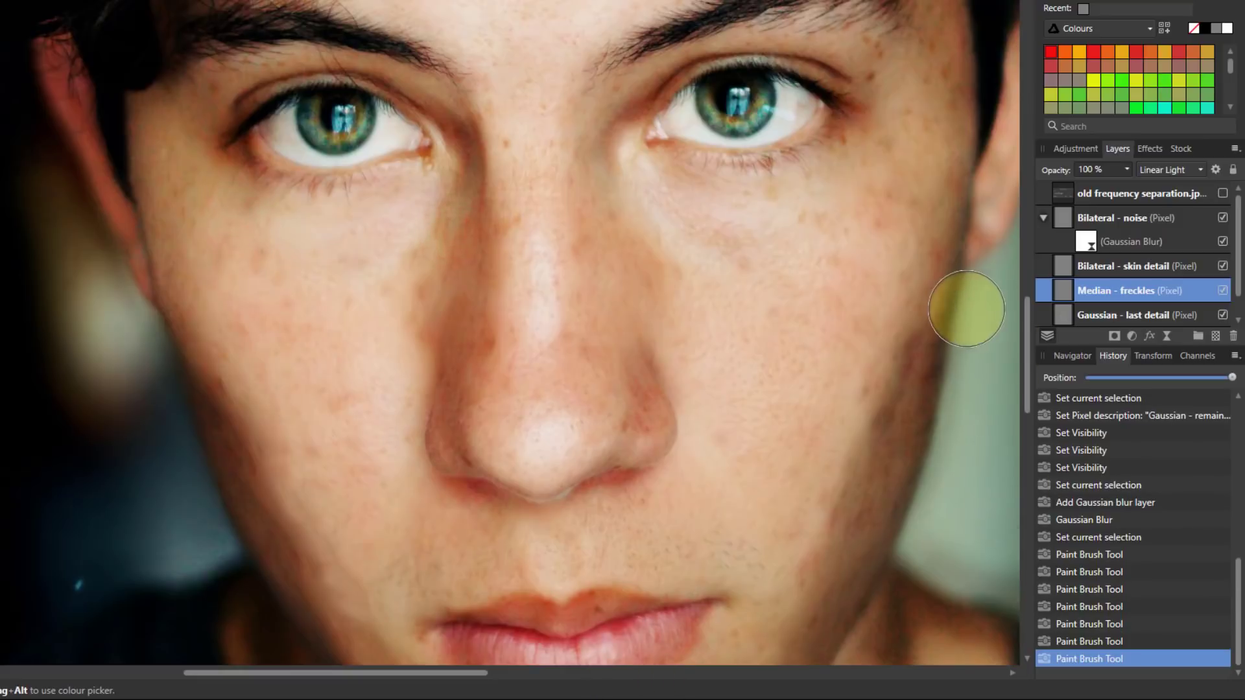
Paint out the spots on the chin and lip corner, then fit the whole portrait to view
{"action": "scroll", "coordinate": [934, 421], "scroll_direction": "down", "scroll_amount": 4}
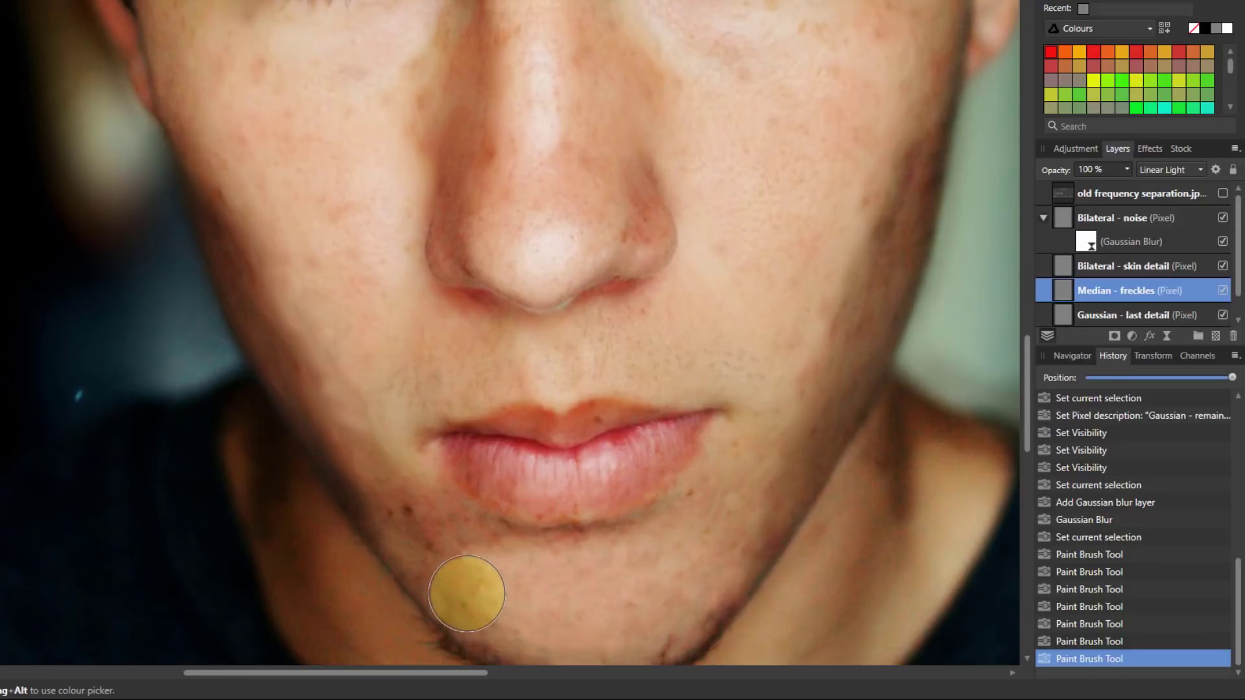
{"action": "left_click", "coordinate": [458, 578]}
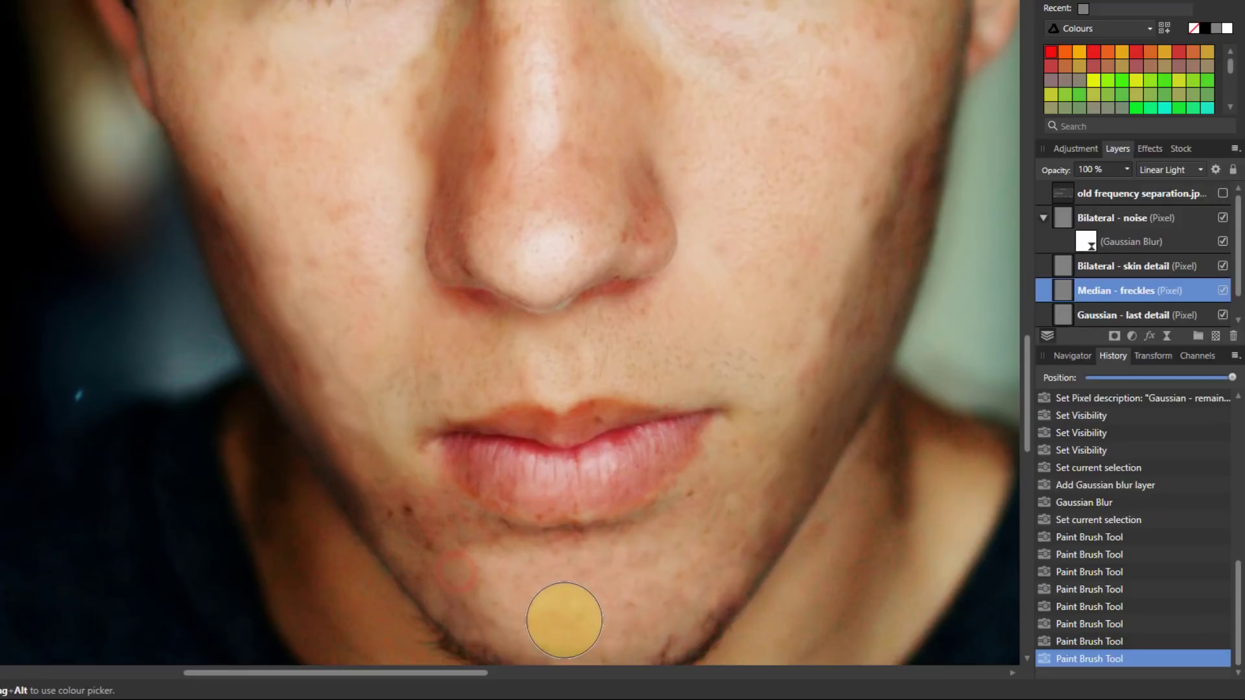
{"action": "left_click", "coordinate": [399, 510]}
{"action": "left_click", "coordinate": [406, 513]}
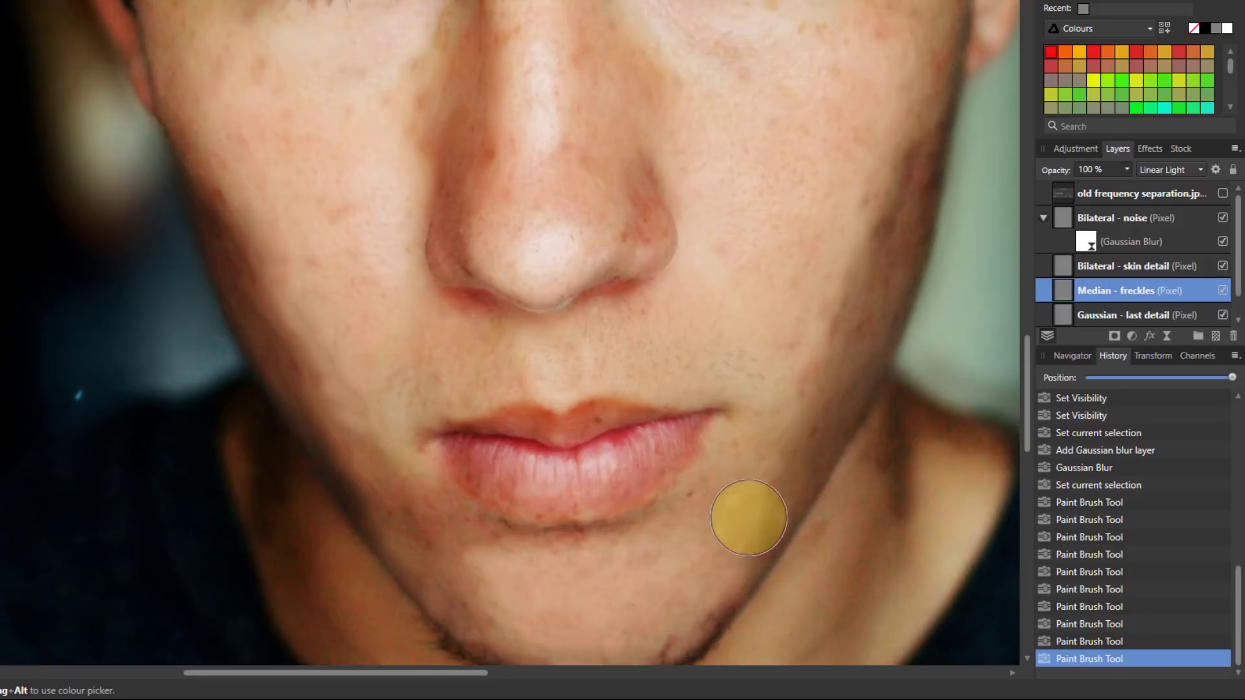
{"action": "scroll", "coordinate": [756, 551], "scroll_direction": "up", "scroll_amount": 5}
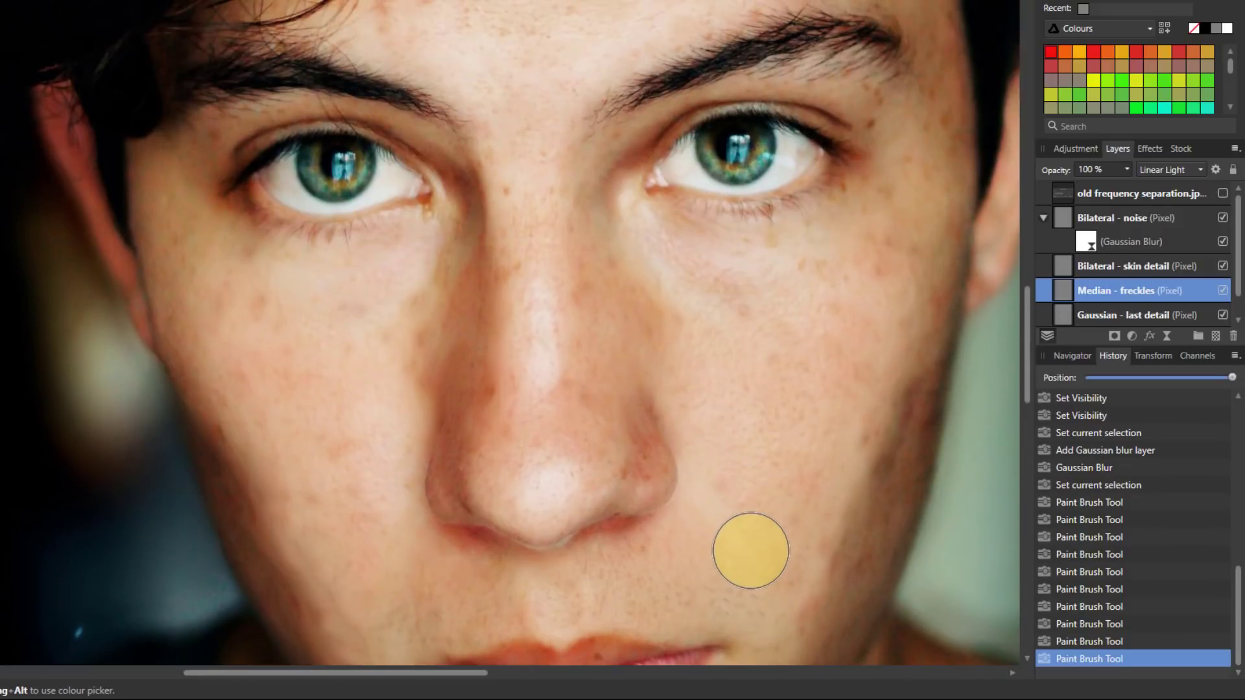
{"action": "key", "text": "ctrl+0"}
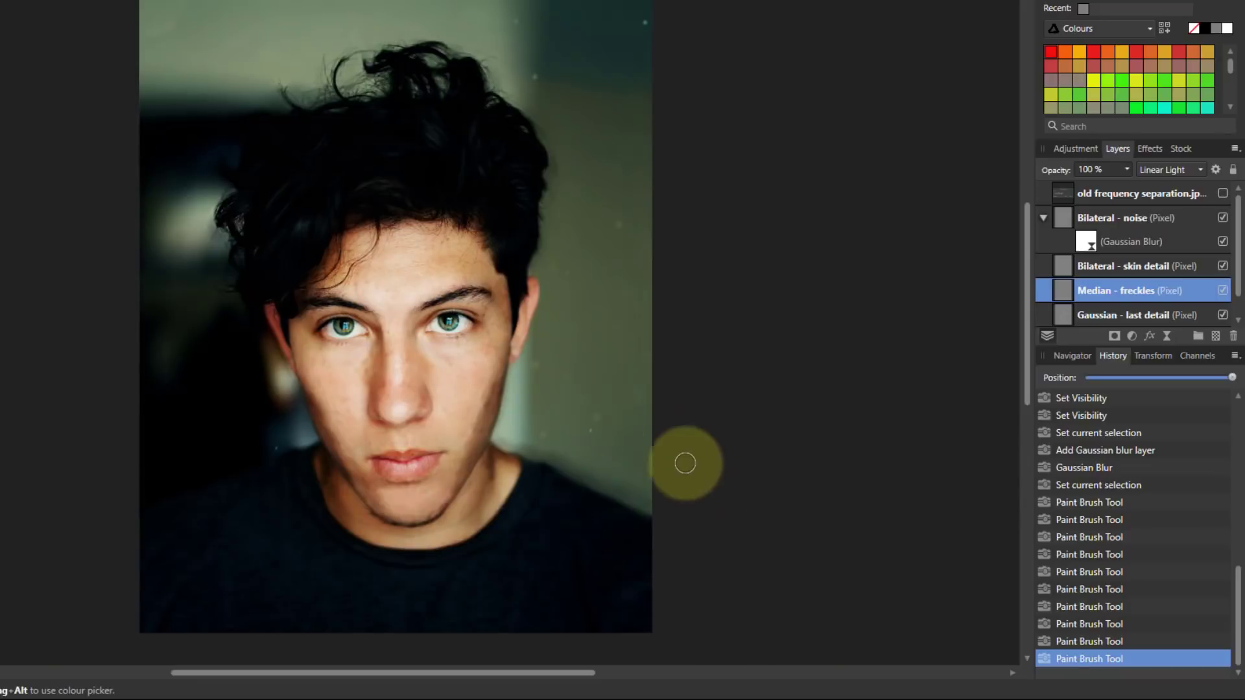
Choose the Clone Brush Tool and reselect Gaussian - last detail with the full-colour portrait showing
{"action": "scroll", "coordinate": [455, 419], "scroll_direction": "up", "scroll_amount": 3}
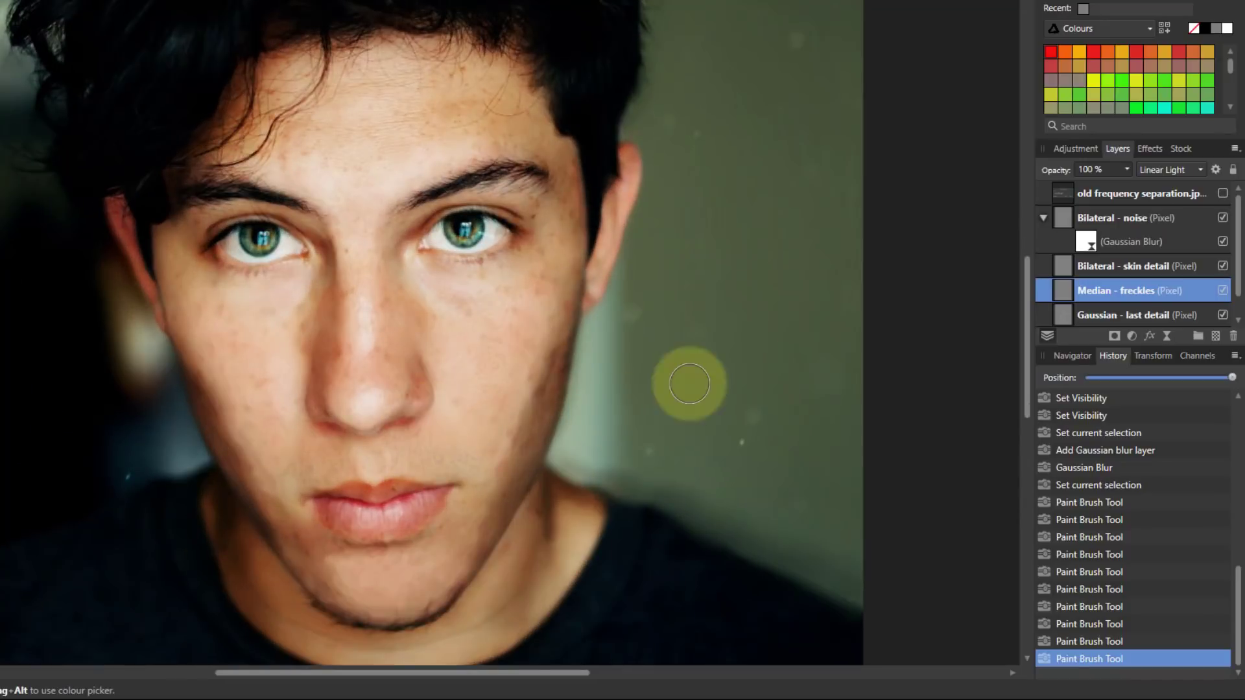
{"action": "scroll", "coordinate": [1139, 314], "scroll_direction": "down", "scroll_amount": 1}
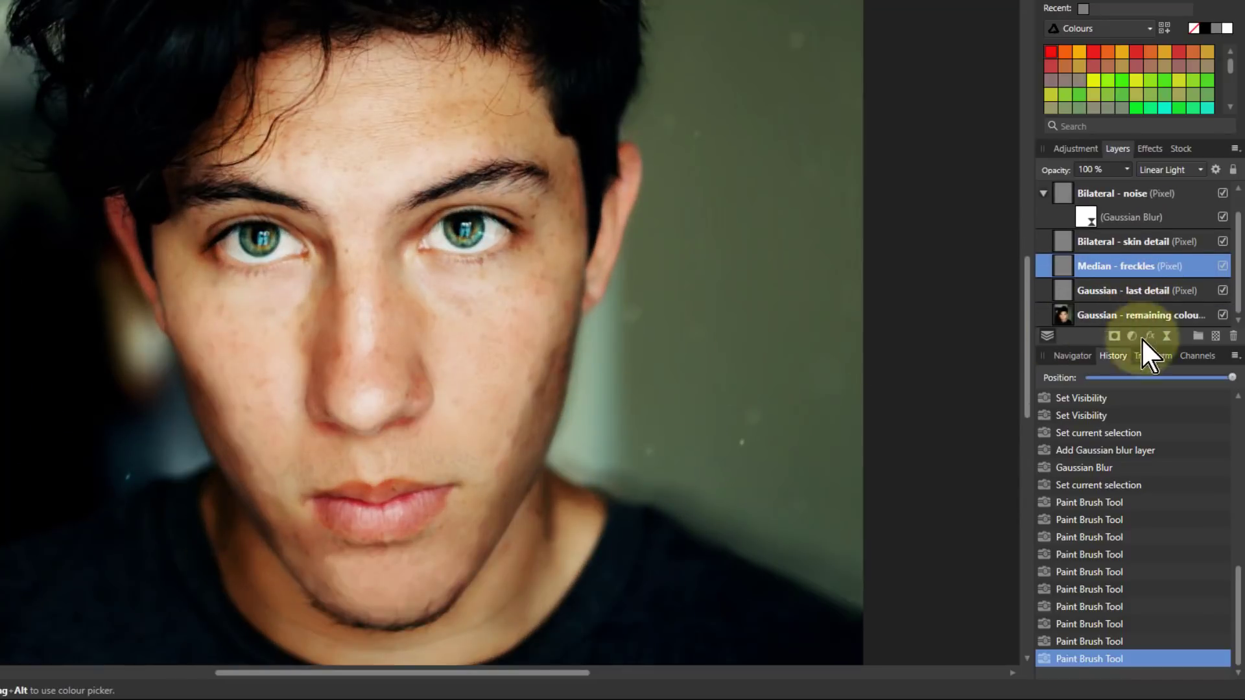
{"action": "left_click", "coordinate": [1062, 292], "text": "alt"}
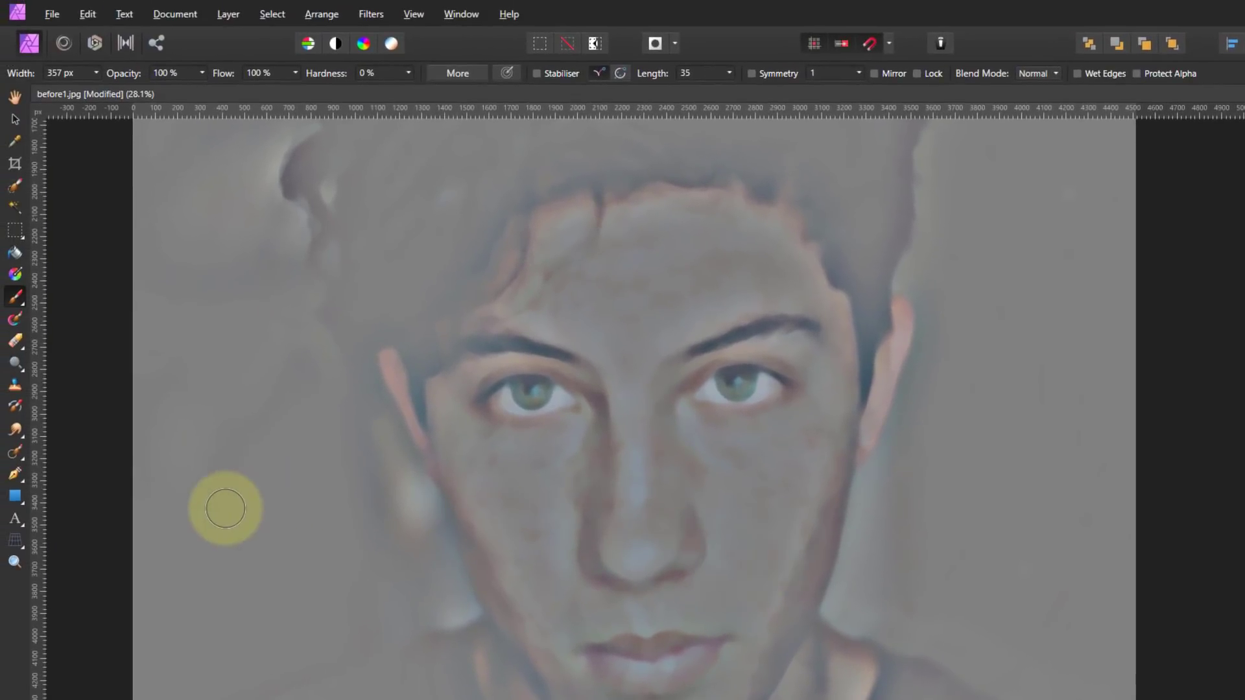
{"action": "left_click", "coordinate": [15, 384]}
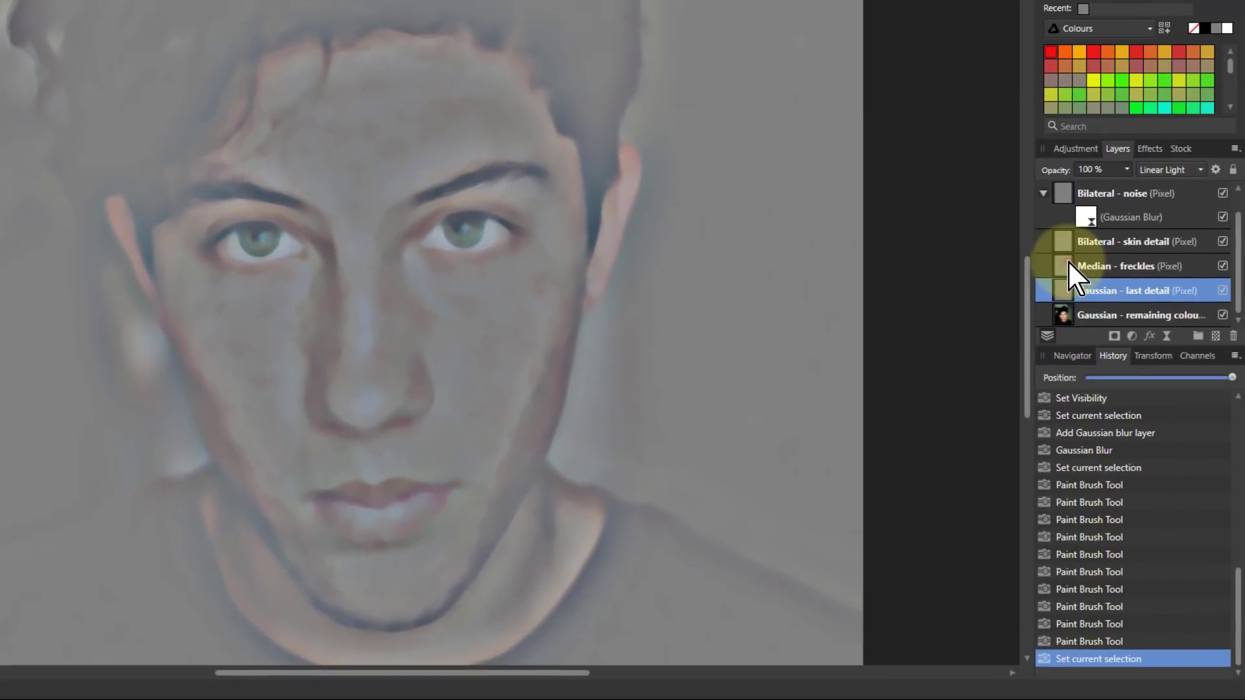
{"action": "left_click", "coordinate": [1070, 269]}
{"action": "left_click", "coordinate": [1064, 289]}
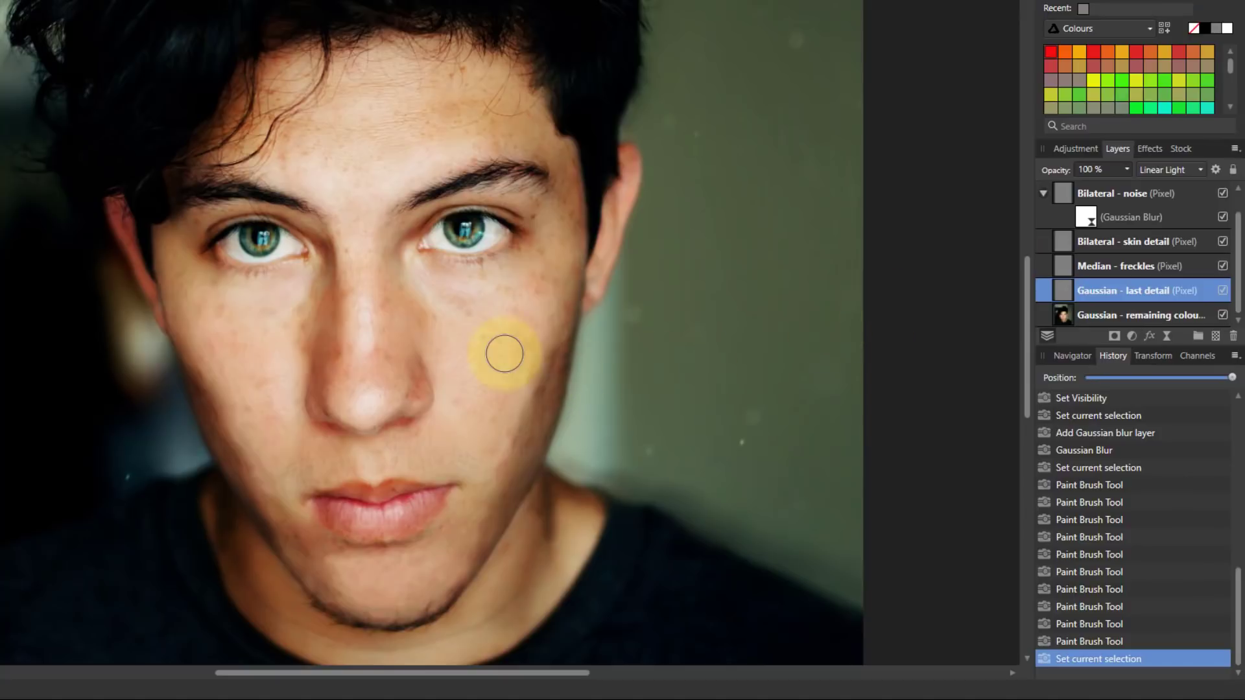
Clone clean skin sourced near the temple over both cheeks and down toward the jaw
{"action": "mouse_move", "coordinate": [537, 353]}
{"action": "left_mouse_down"}
{"action": "mouse_move", "coordinate": [495, 362]}
{"action": "mouse_move", "coordinate": [514, 350]}
{"action": "mouse_move", "coordinate": [509, 329]}
{"action": "mouse_move", "coordinate": [554, 364]}
{"action": "mouse_move", "coordinate": [551, 351]}
{"action": "mouse_move", "coordinate": [526, 420]}
{"action": "mouse_move", "coordinate": [538, 363]}
{"action": "left_mouse_up"}
{"action": "left_click", "coordinate": [189, 200], "text": "alt"}
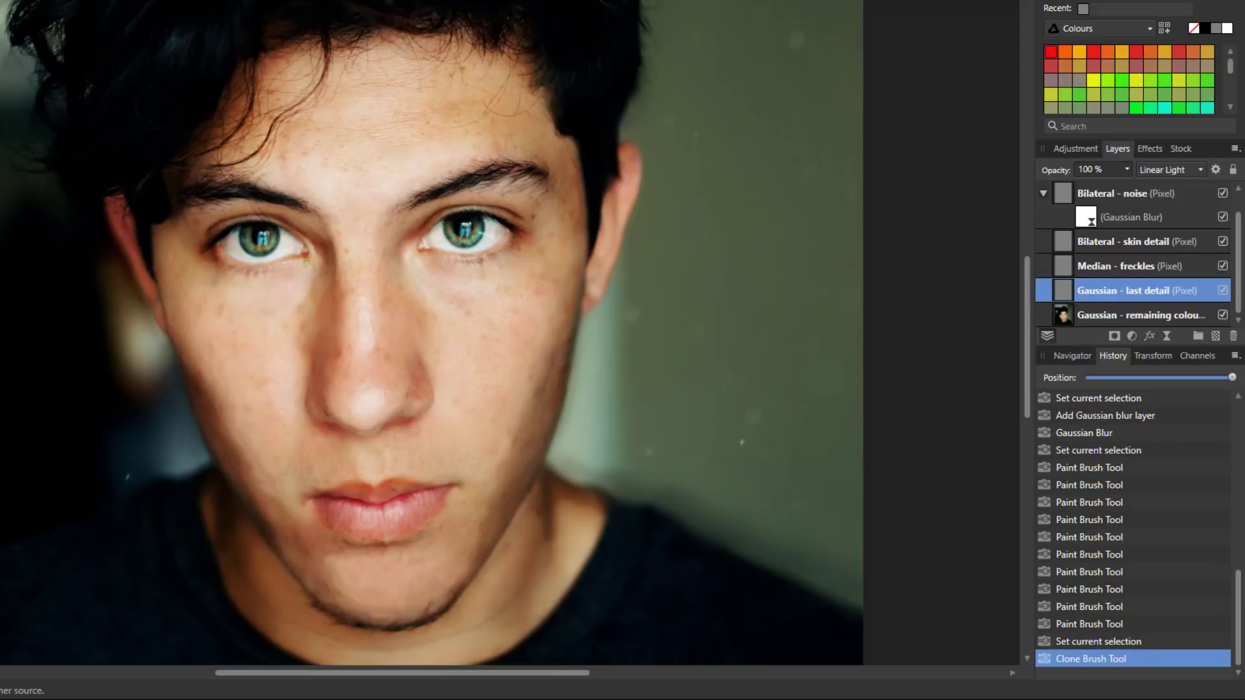
{"action": "mouse_move", "coordinate": [339, 347]}
{"action": "left_mouse_down"}
{"action": "mouse_move", "coordinate": [446, 390]}
{"action": "mouse_move", "coordinate": [529, 382]}
{"action": "mouse_move", "coordinate": [541, 366]}
{"action": "mouse_move", "coordinate": [508, 450]}
{"action": "mouse_move", "coordinate": [546, 383]}
{"action": "mouse_move", "coordinate": [528, 429]}
{"action": "mouse_move", "coordinate": [529, 383]}
{"action": "mouse_move", "coordinate": [527, 435]}
{"action": "mouse_move", "coordinate": [512, 464]}
{"action": "left_mouse_up"}
{"action": "mouse_move", "coordinate": [188, 397]}
{"action": "left_mouse_down"}
{"action": "mouse_move", "coordinate": [227, 389]}
{"action": "mouse_move", "coordinate": [244, 360]}
{"action": "mouse_move", "coordinate": [224, 357]}
{"action": "mouse_move", "coordinate": [212, 385]}
{"action": "left_mouse_up"}
{"action": "mouse_move", "coordinate": [212, 385]}
{"action": "left_mouse_down"}
{"action": "mouse_move", "coordinate": [237, 441]}
{"action": "mouse_move", "coordinate": [212, 383]}
{"action": "mouse_move", "coordinate": [228, 436]}
{"action": "mouse_move", "coordinate": [227, 397]}
{"action": "mouse_move", "coordinate": [261, 478]}
{"action": "mouse_move", "coordinate": [267, 467]}
{"action": "left_mouse_up"}
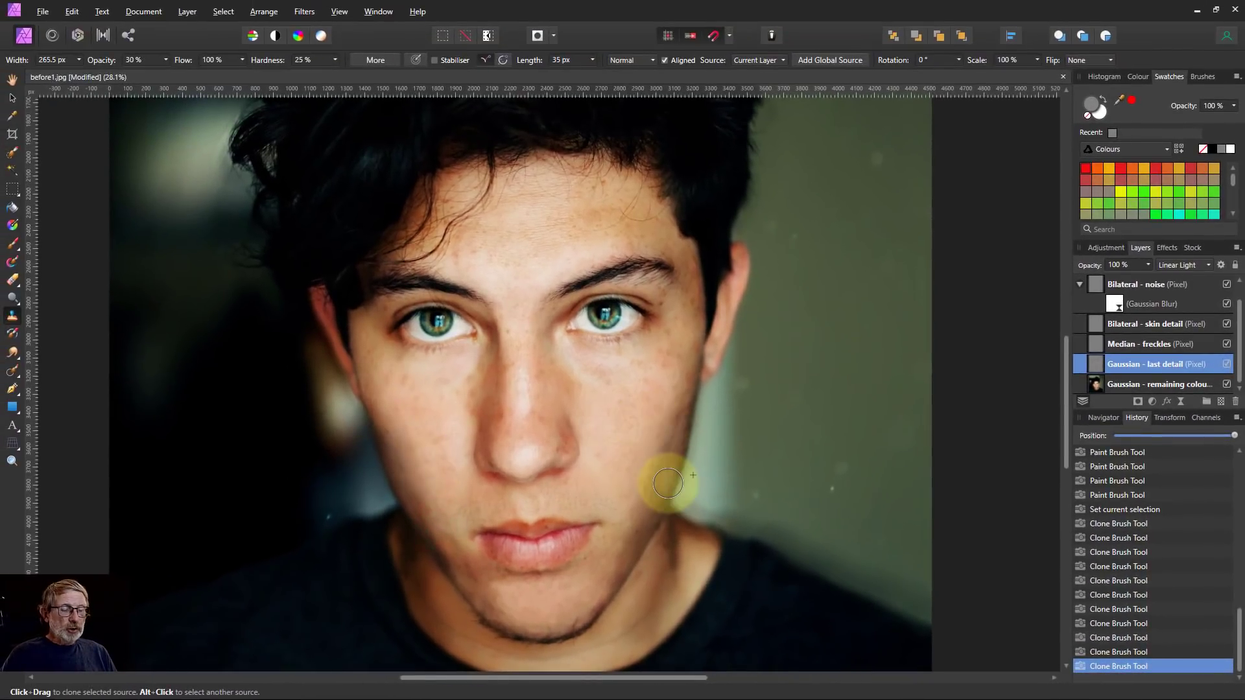